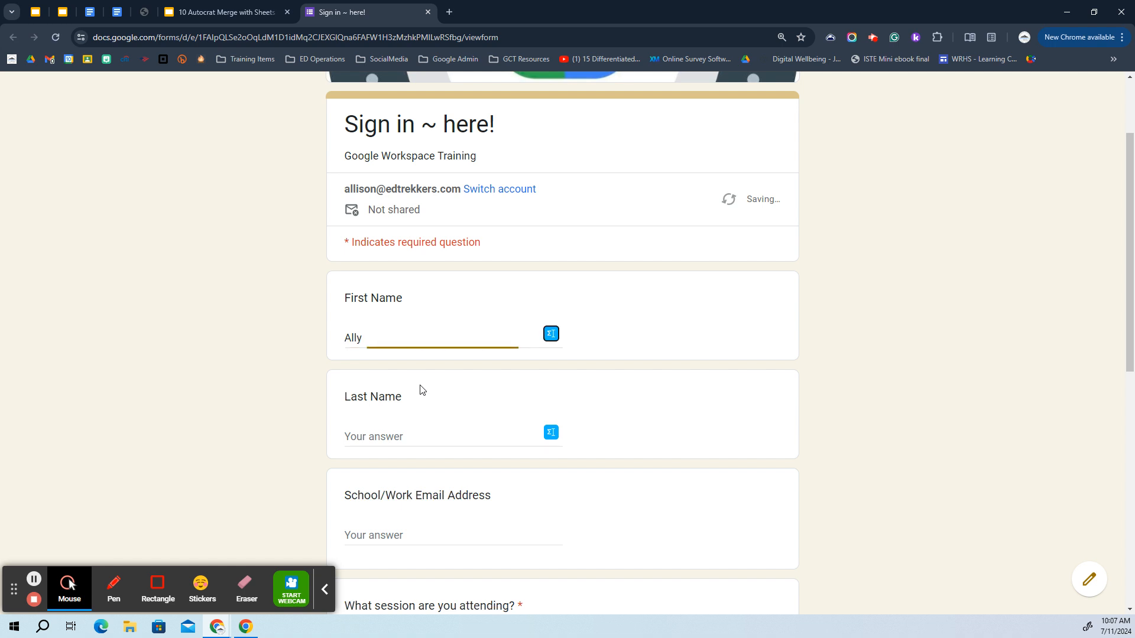
Fill in the attendee's last name and work email address on the sign-in form
type("Molly")
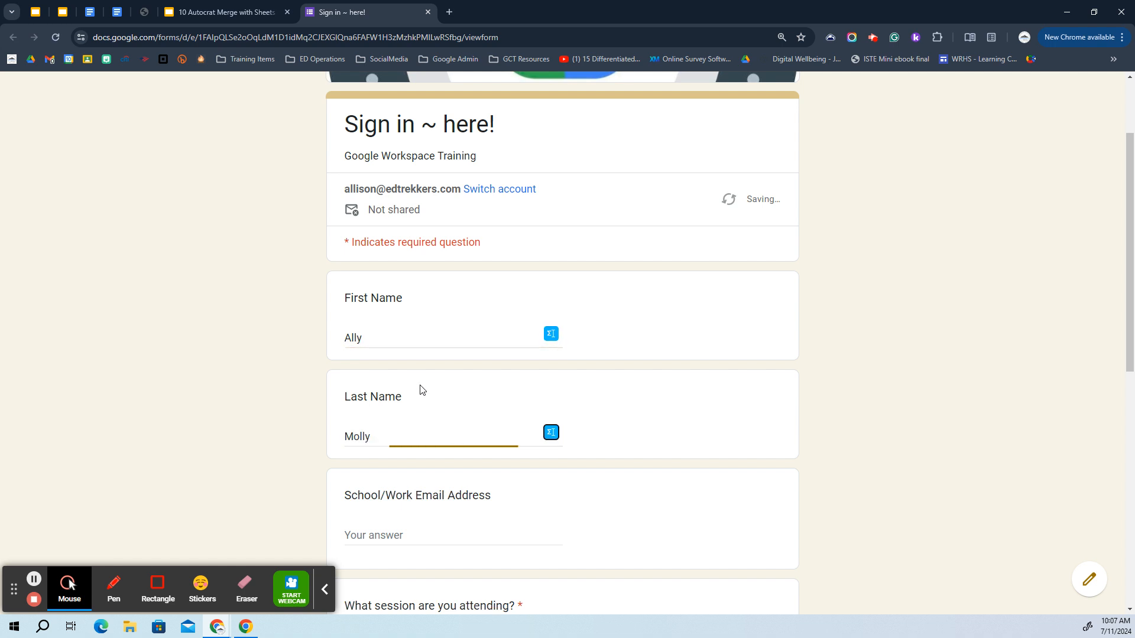
key("Tab")
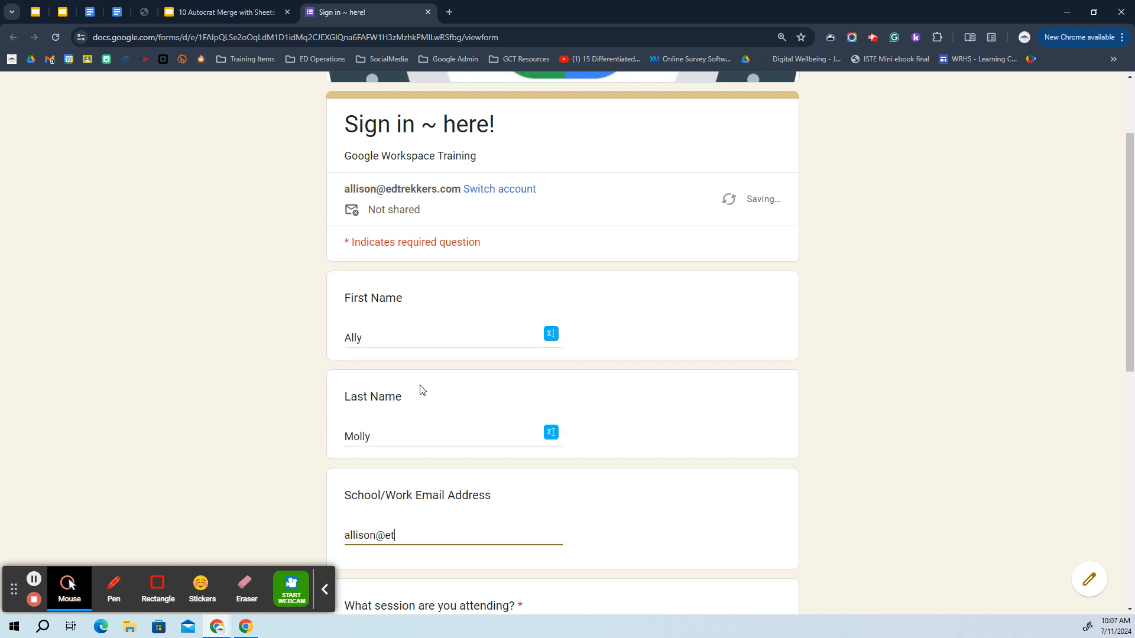
Choose the AutoCrat Demonstration session and Advanced/Geeky skill level, then scroll to Submit
scroll(422, 390, "down", 5)
key("Tab")
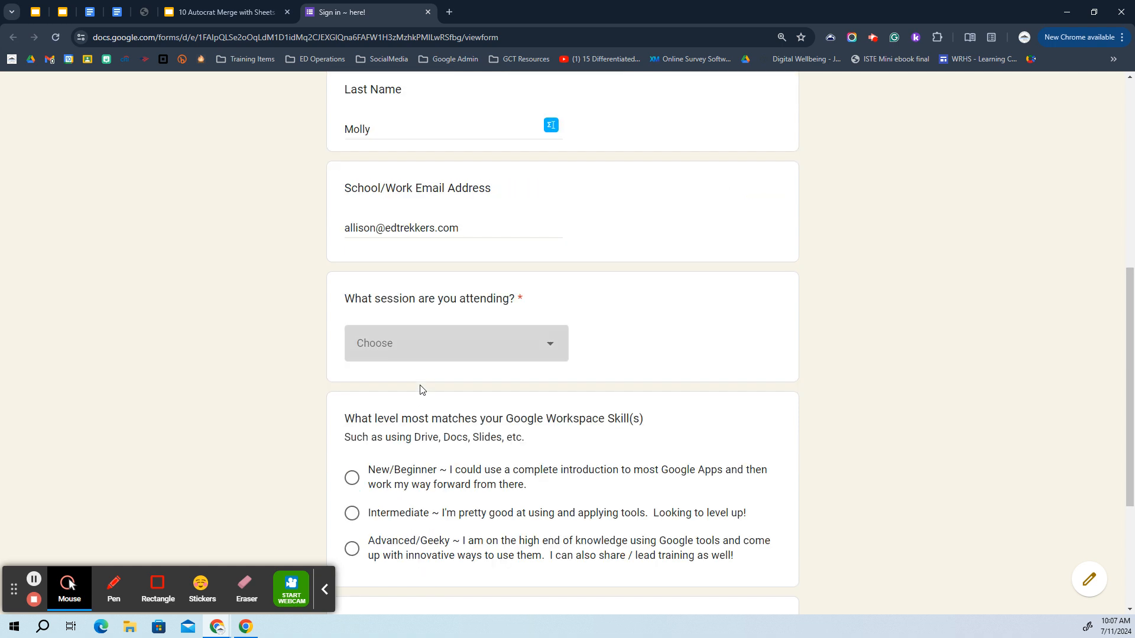
left_click(459, 343)
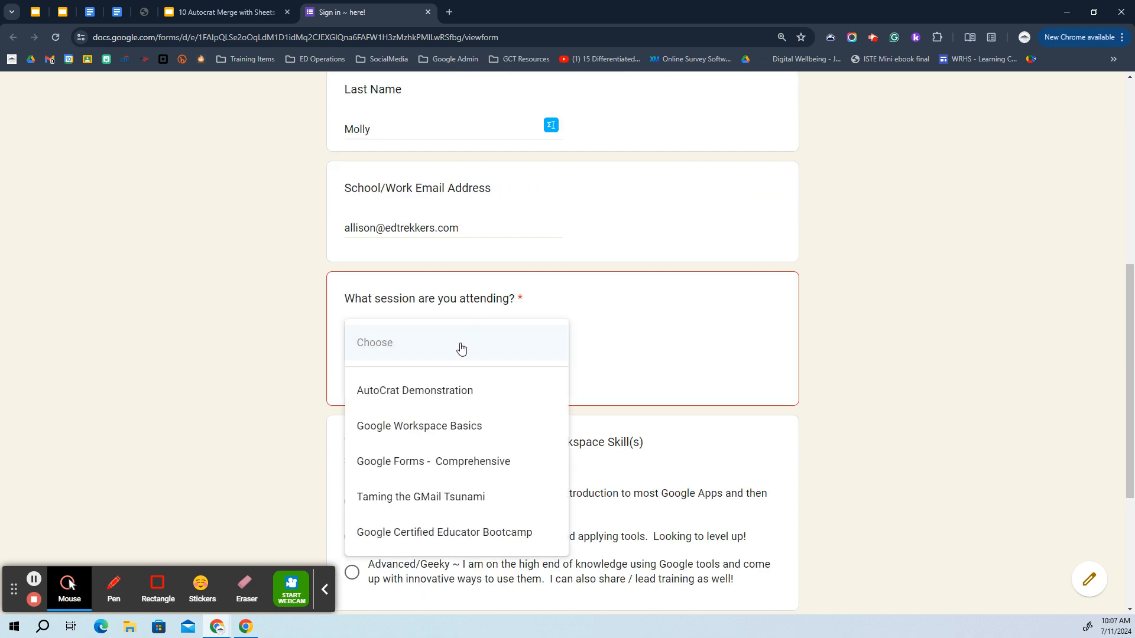
left_click(447, 390)
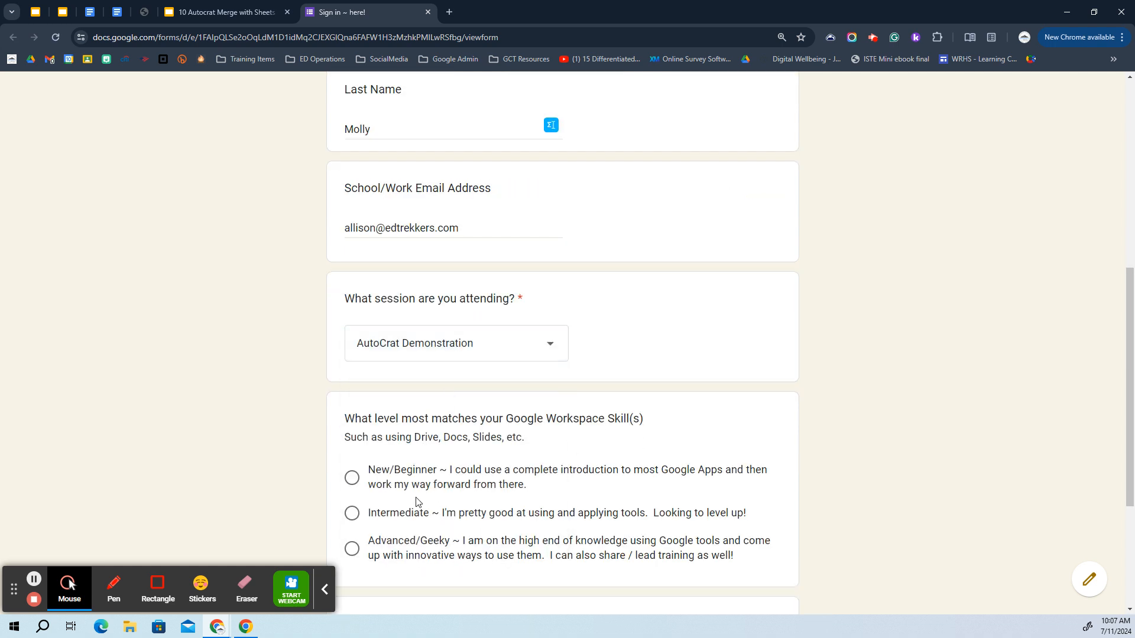
left_click(399, 542)
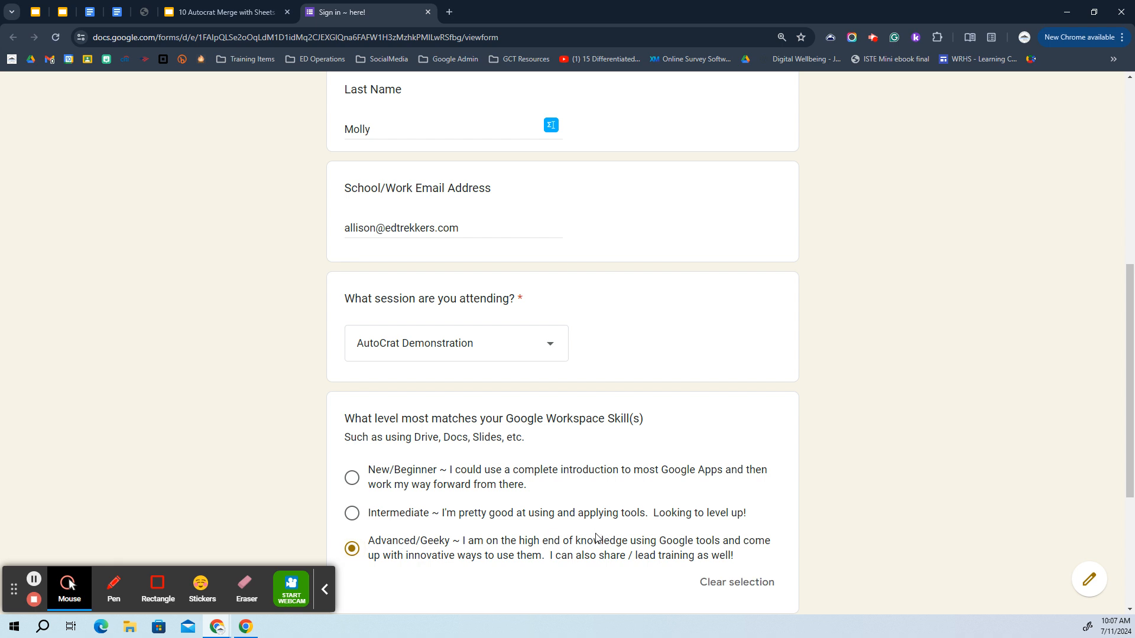
scroll(598, 537, "down", 2)
left_click(327, 590)
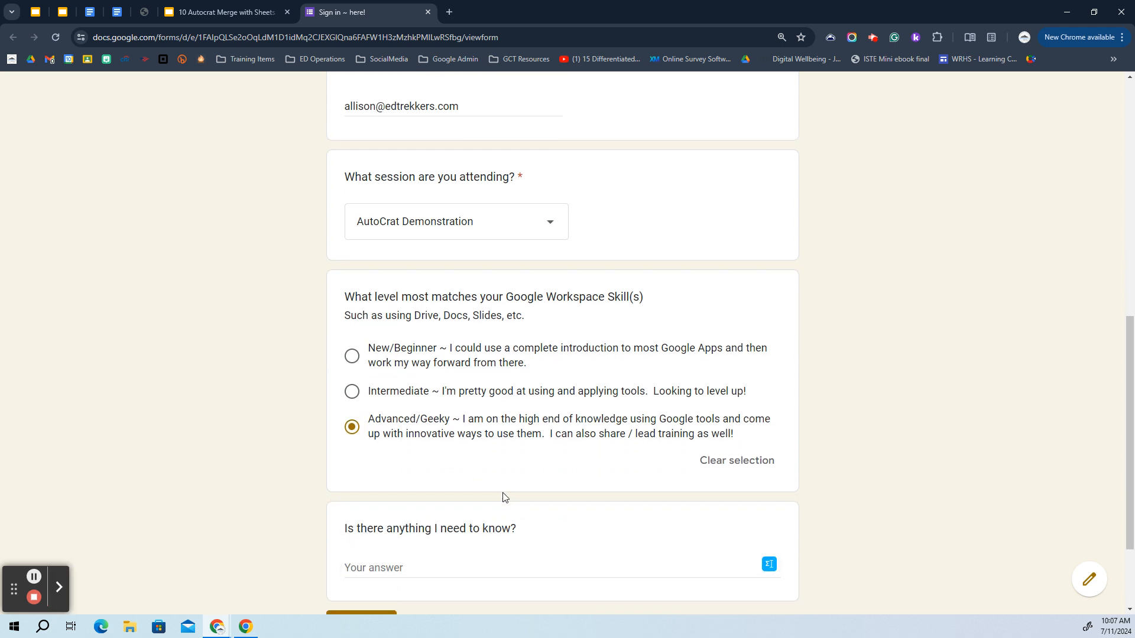
scroll(502, 495, "down", 2)
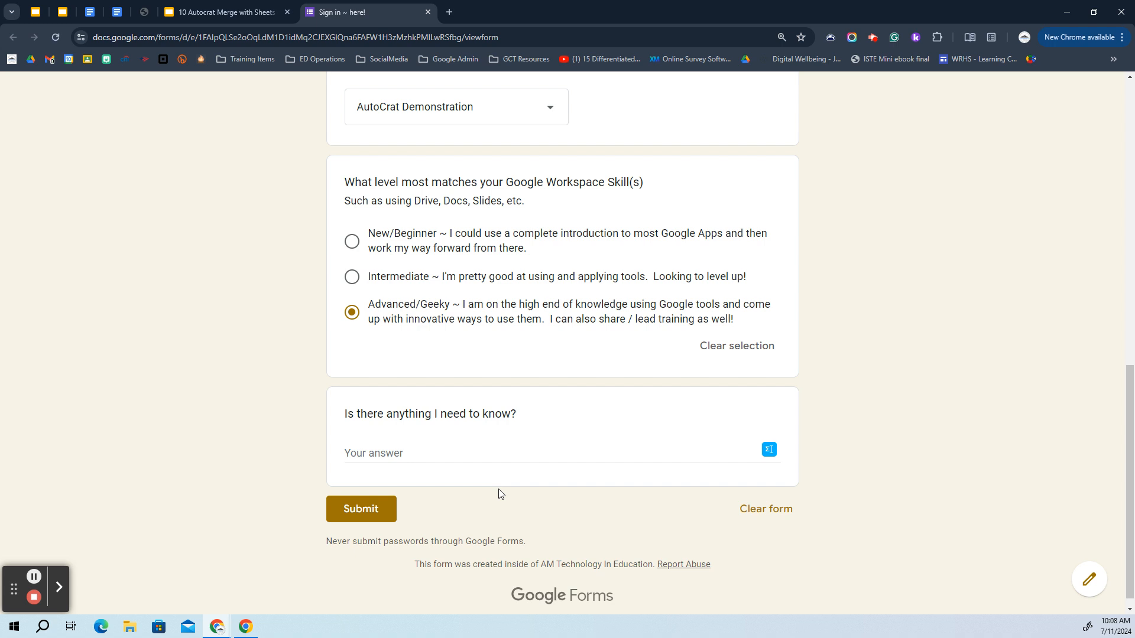
Submit the sign-in response and close the form's tab
left_click(363, 513)
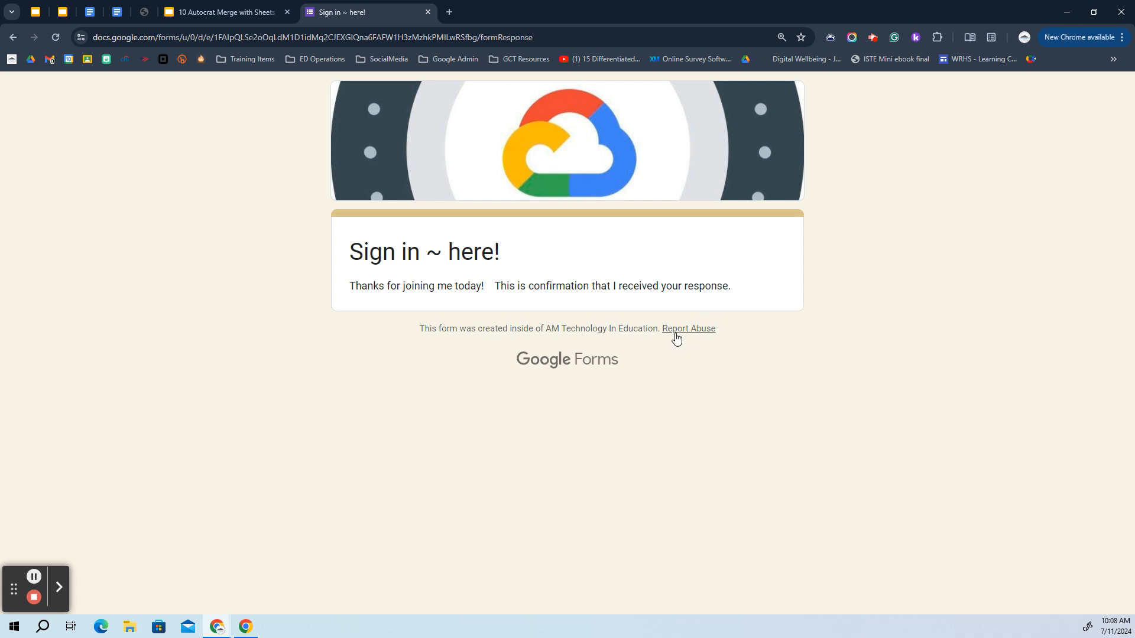
left_click(428, 12)
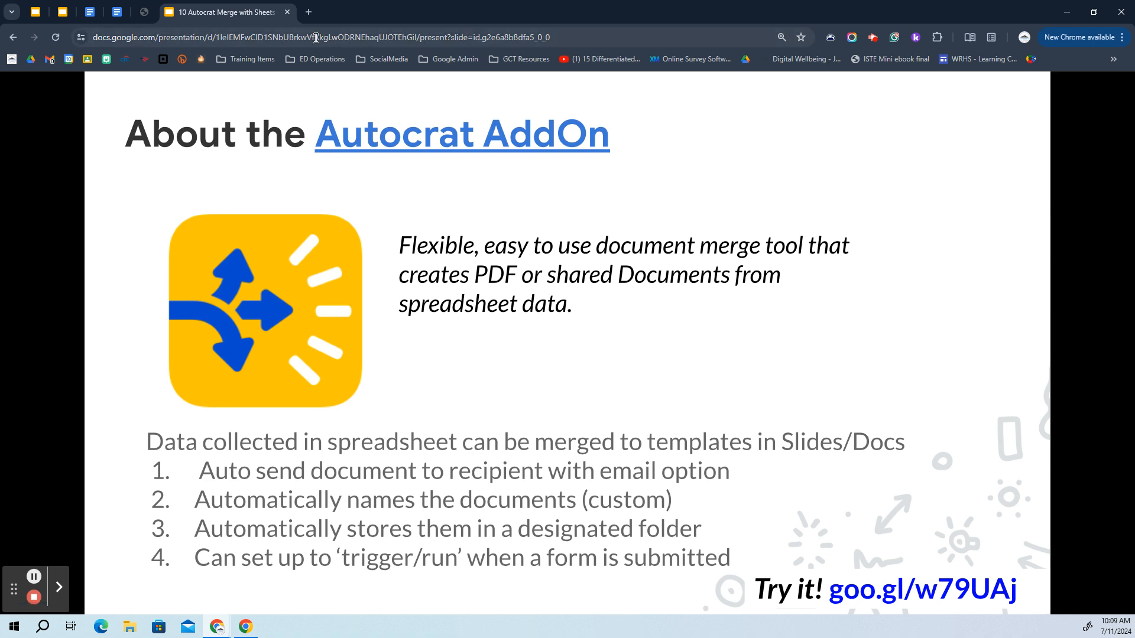
Load the Gmail inbox in a new tab, refresh it, and show the Tasks panel
left_click(309, 13)
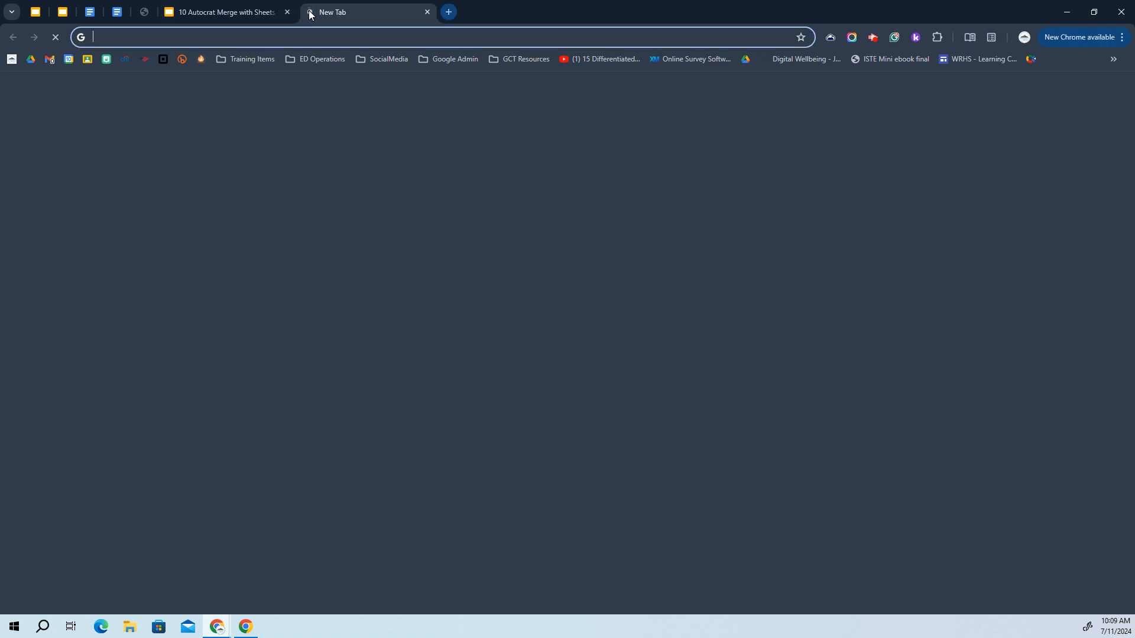
type("mail.google.com/mail/u/0/#inbox")
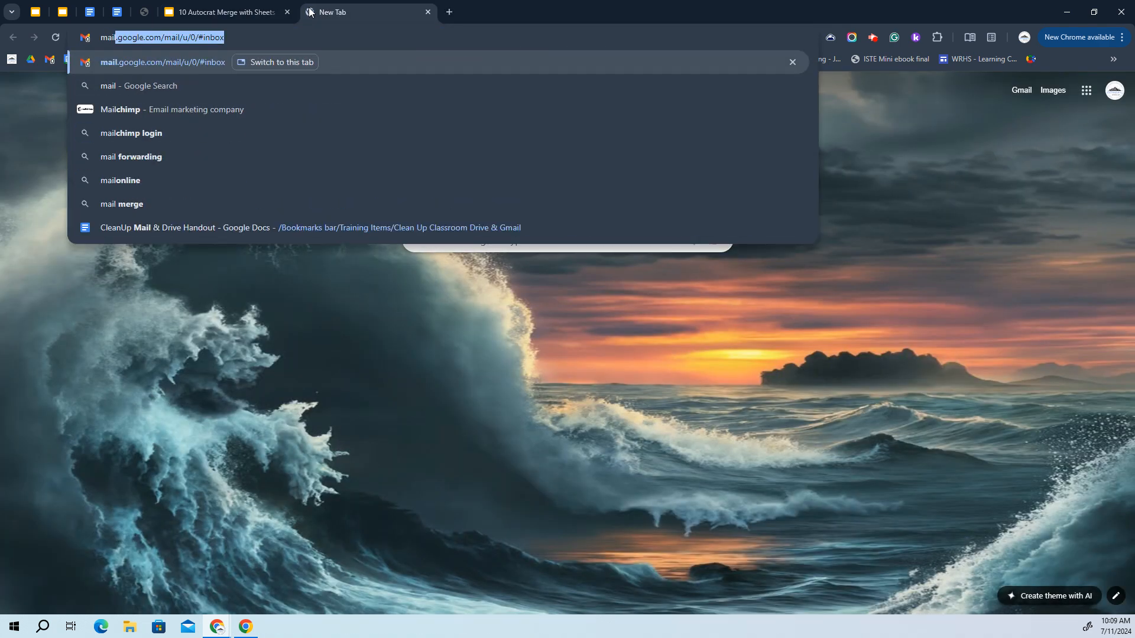
key("Return")
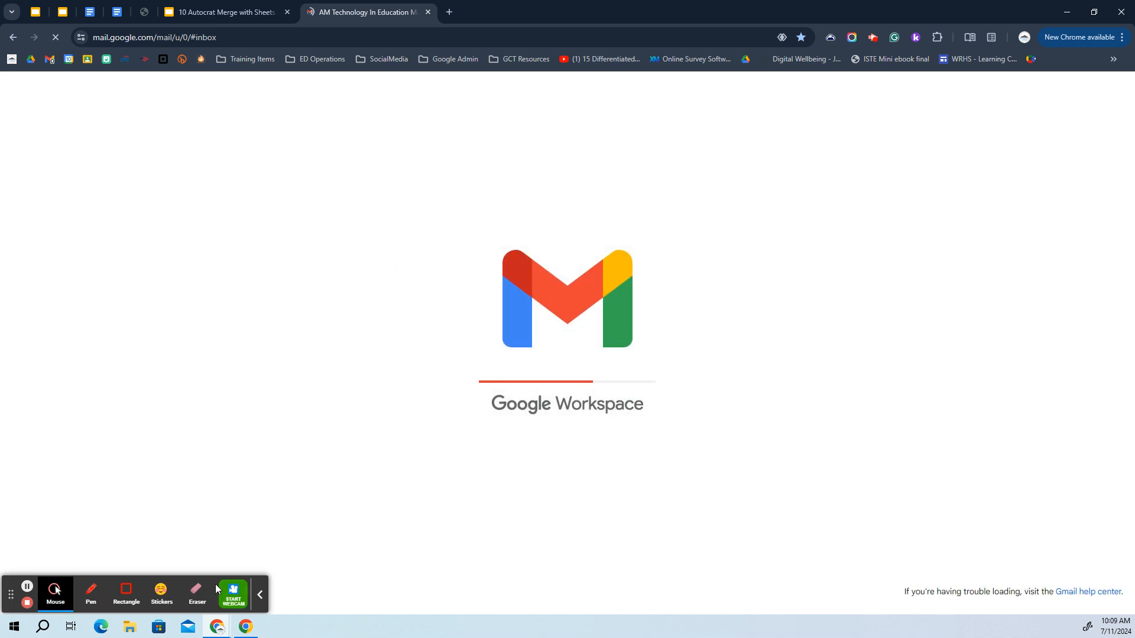
left_click(260, 595)
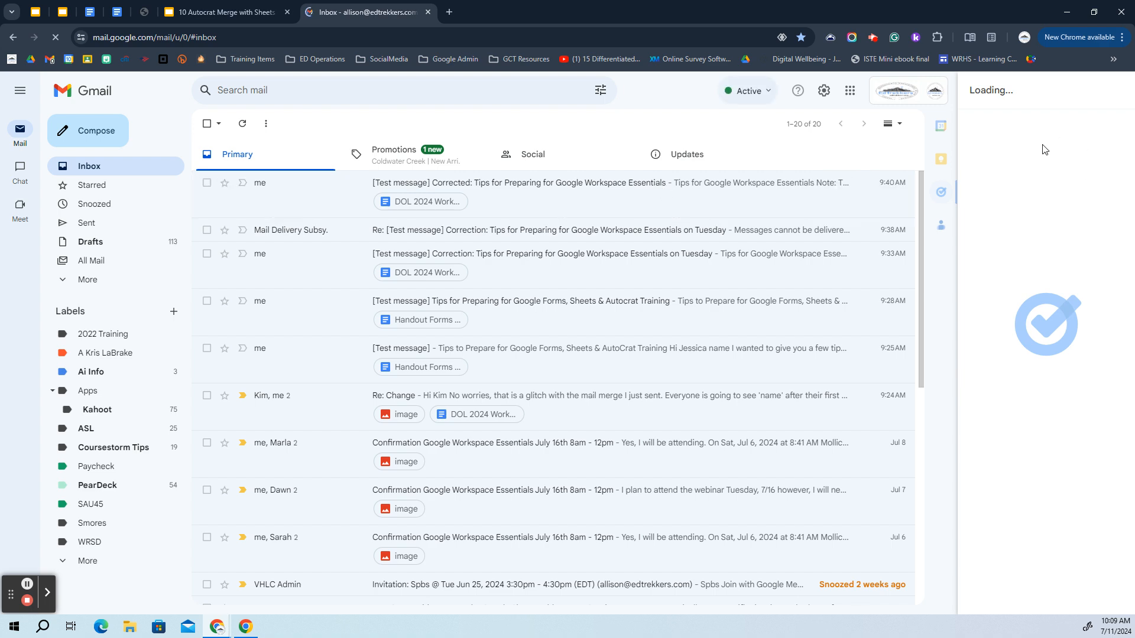
left_click(243, 124)
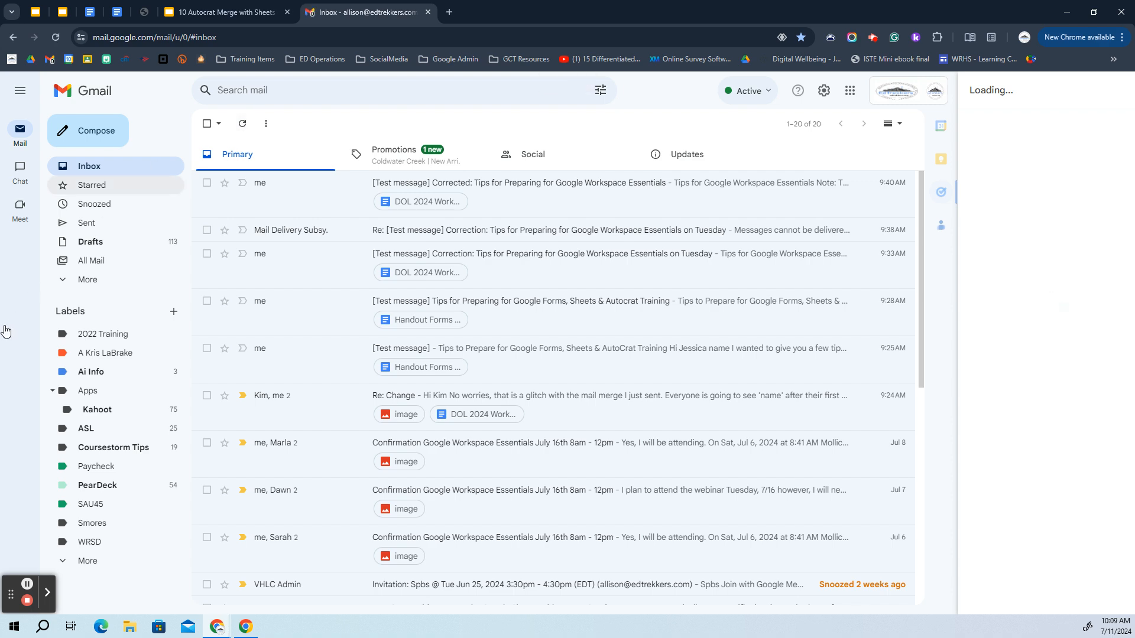
left_click(874, 38)
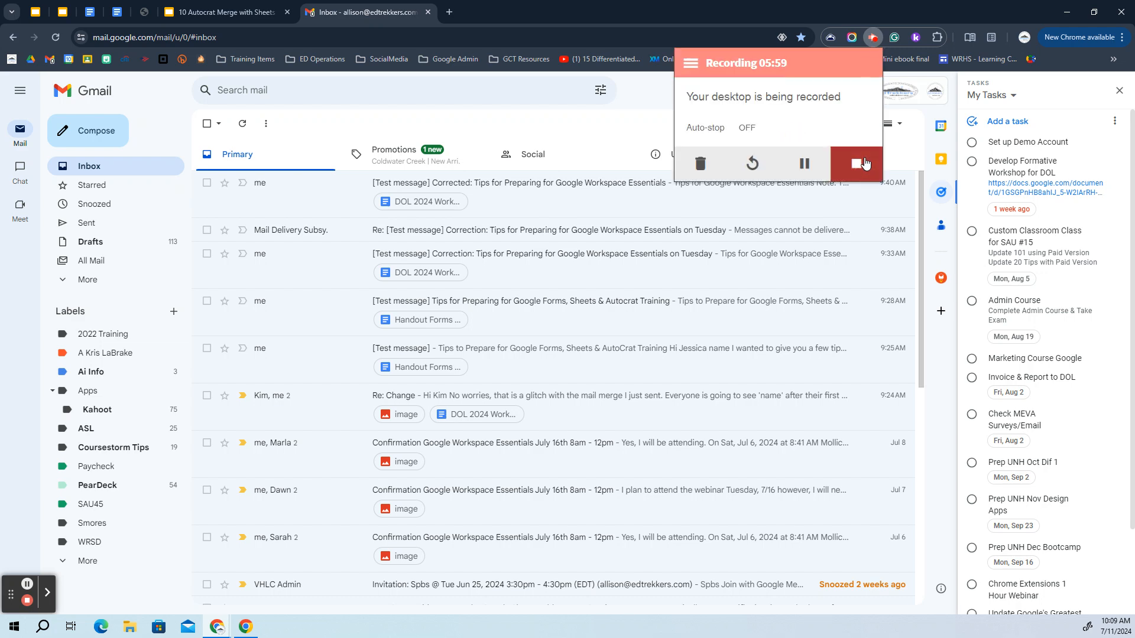
Mark the 'Resources and Certificate for AutoCrat Demonstration' email as not spam and open it from the inbox
left_click(814, 171)
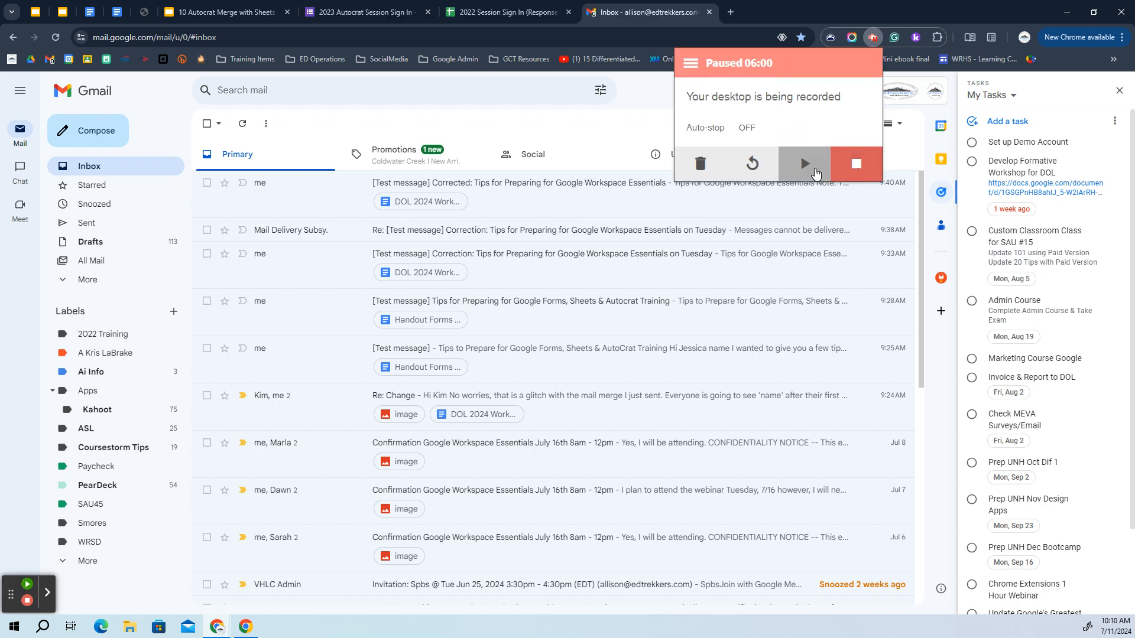
left_click(815, 172)
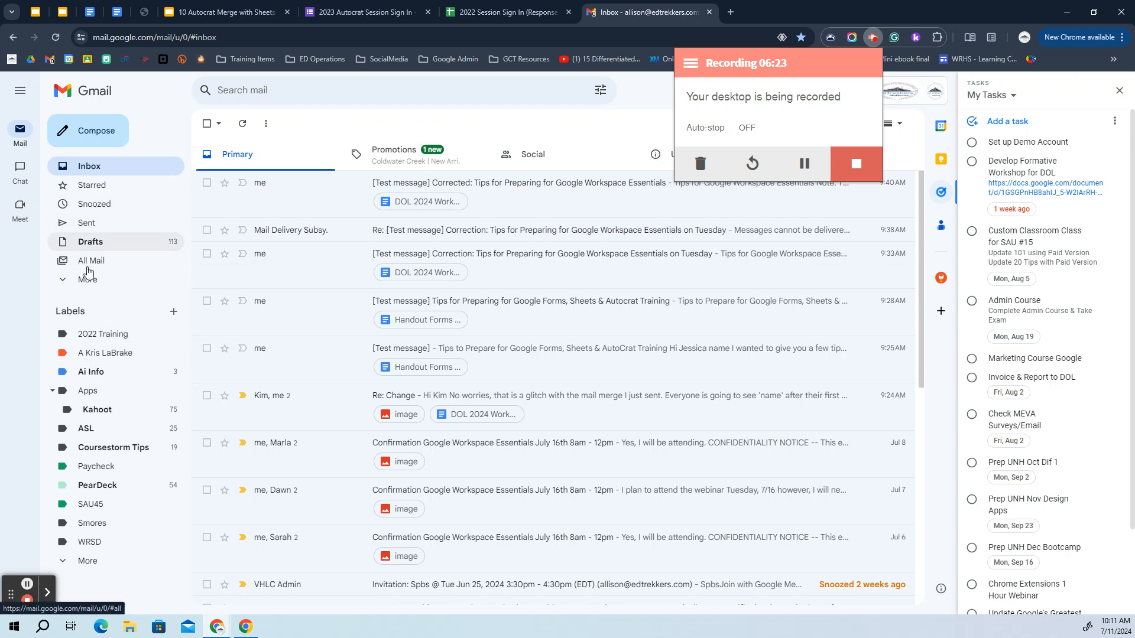
left_click(90, 279)
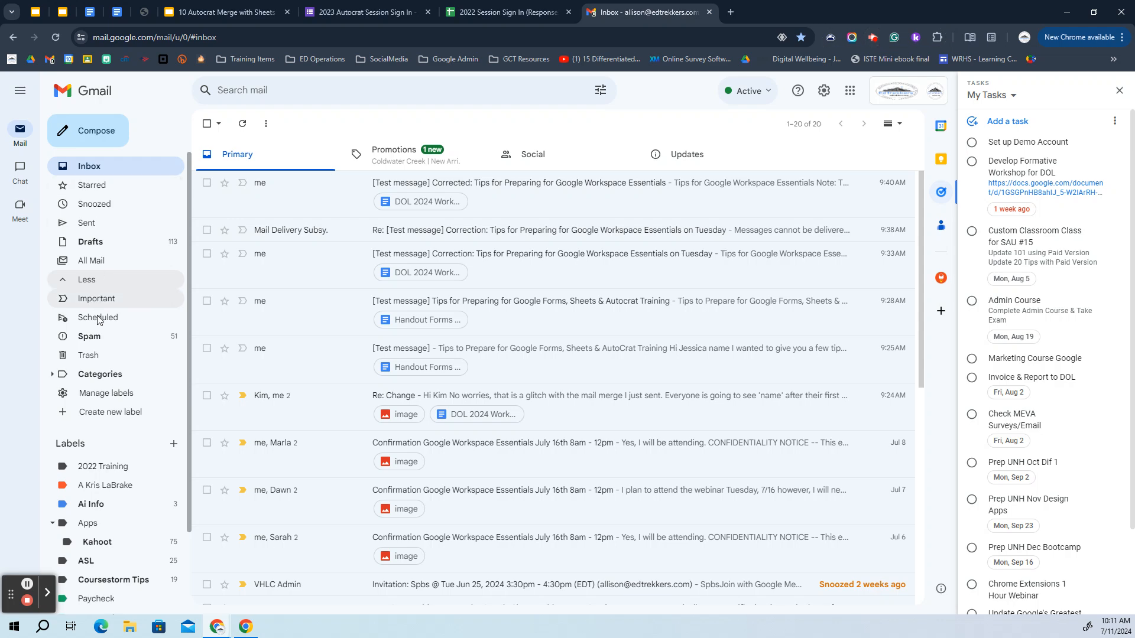
left_click(89, 336)
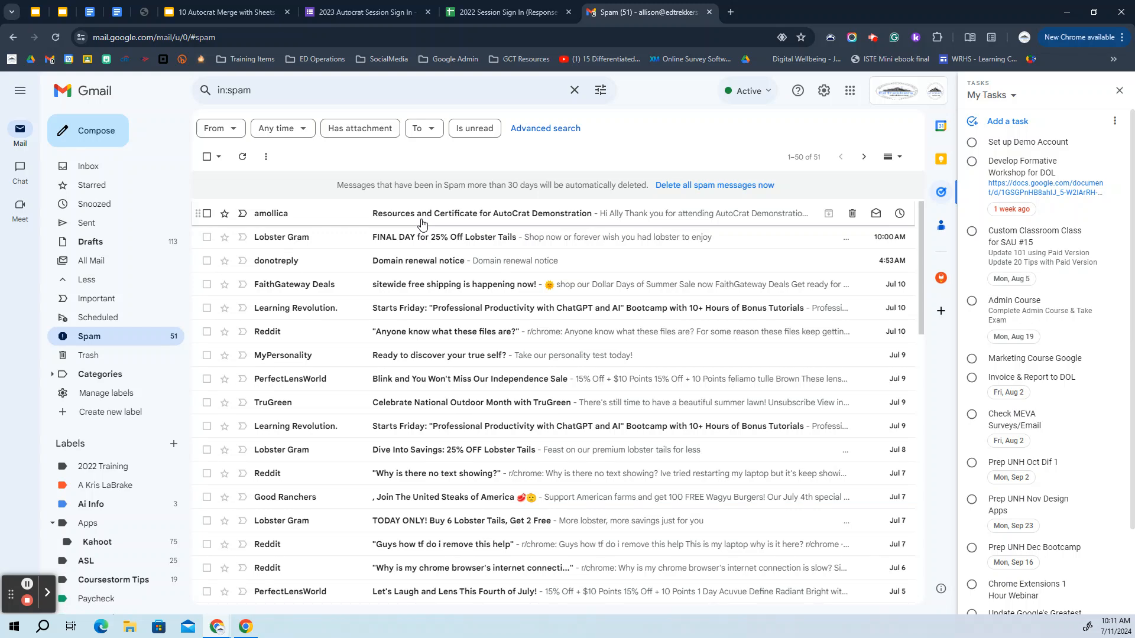
left_click(206, 214)
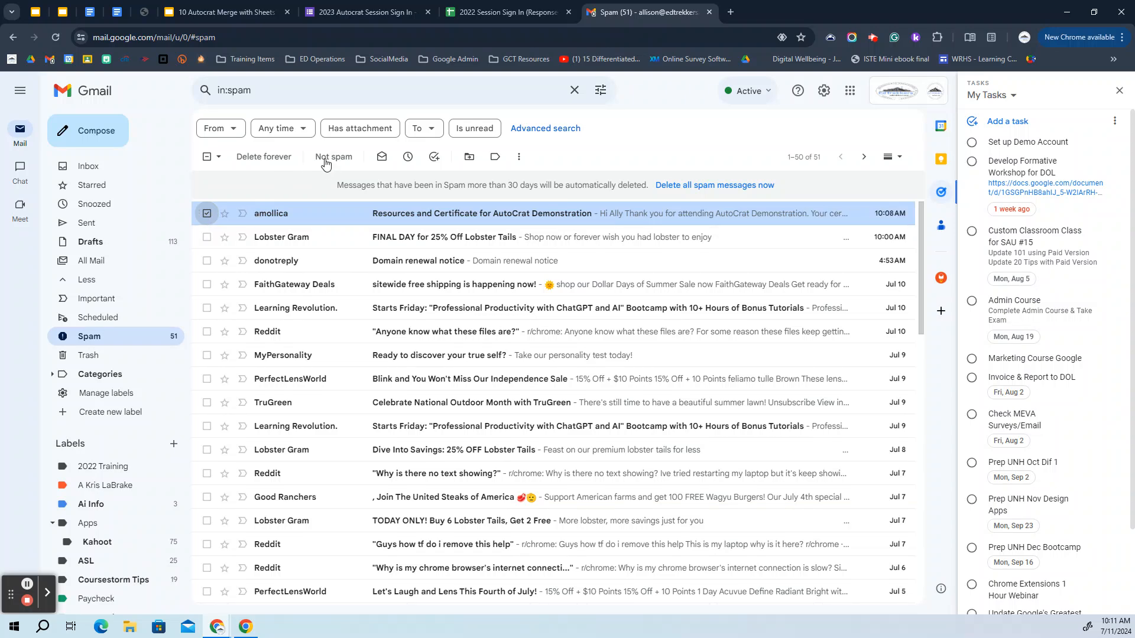
left_click(325, 160)
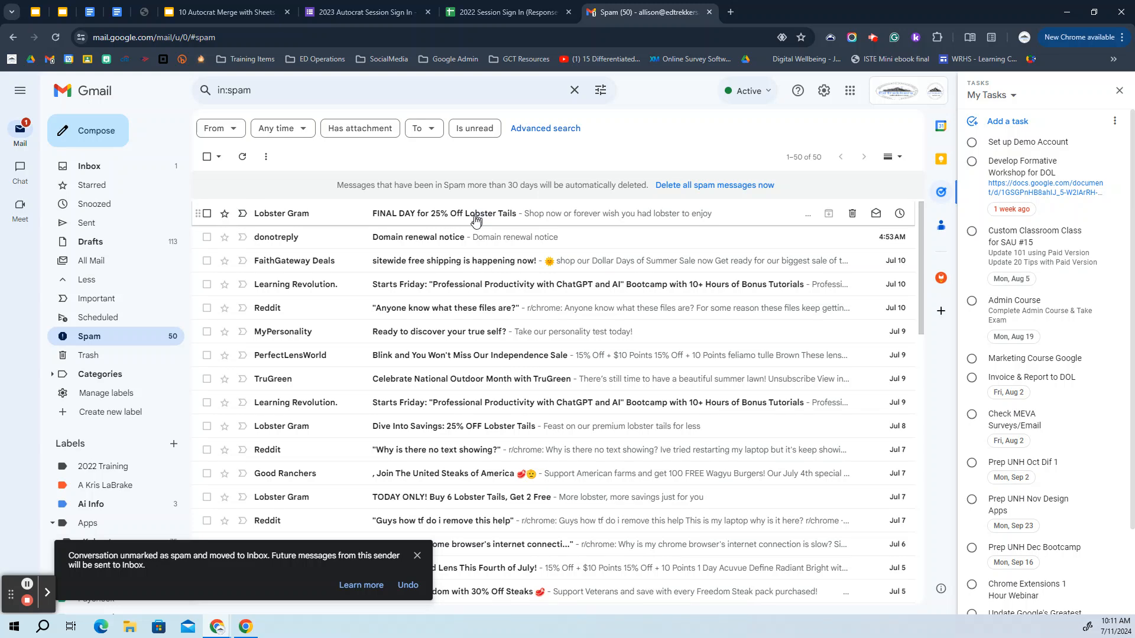
left_click(122, 161)
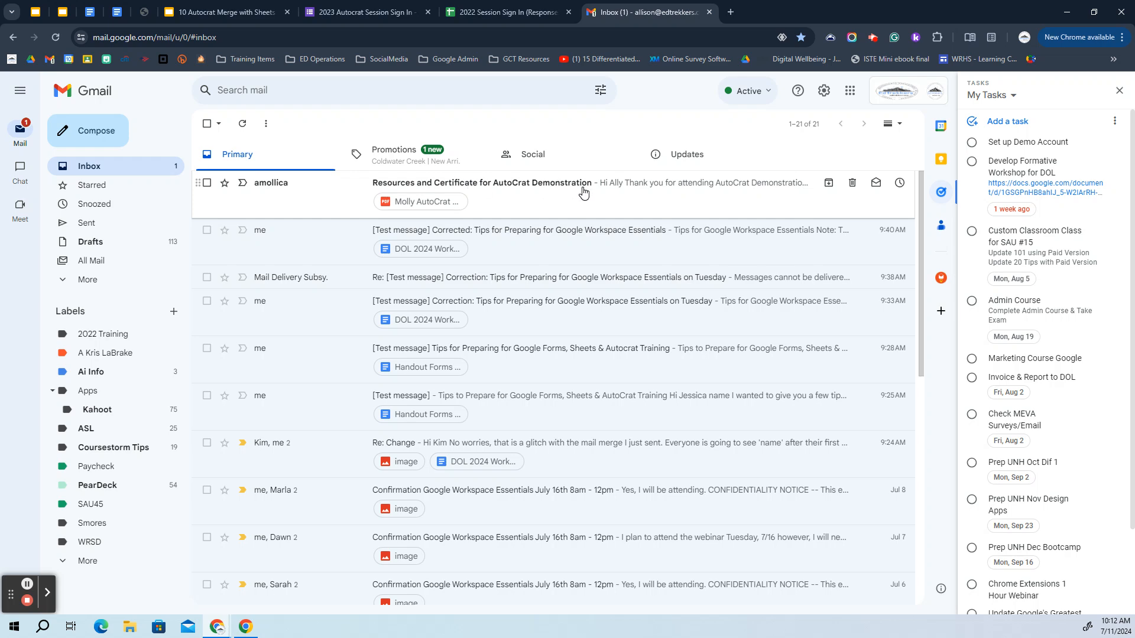
left_click(615, 189)
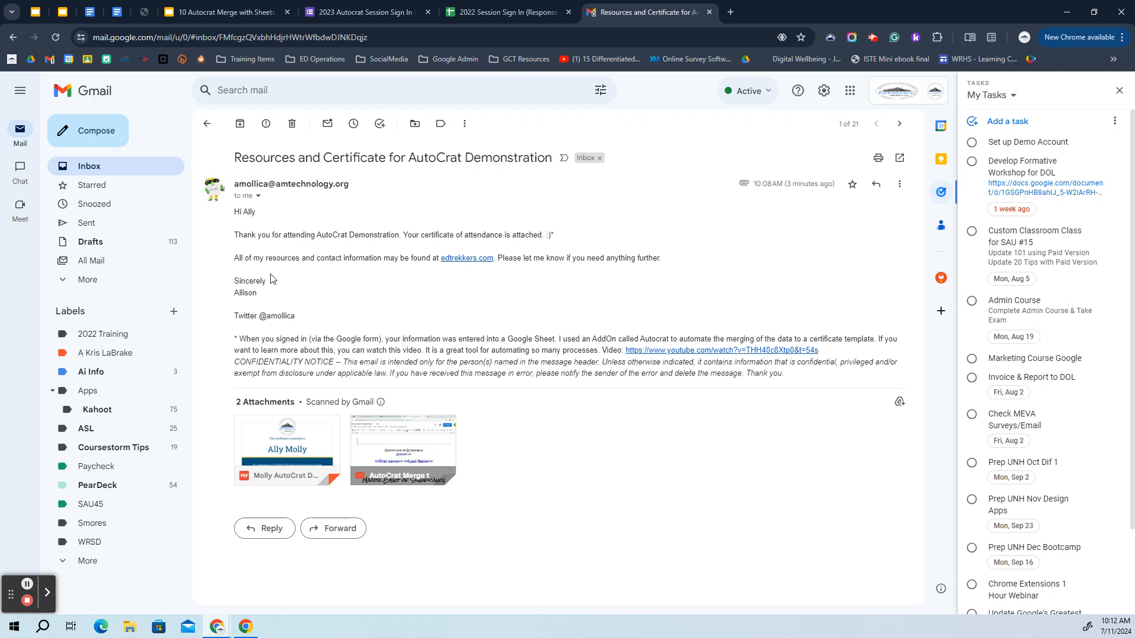
Preview the attached certificate PDF, then return to the Autocrat presentation
left_click(294, 446)
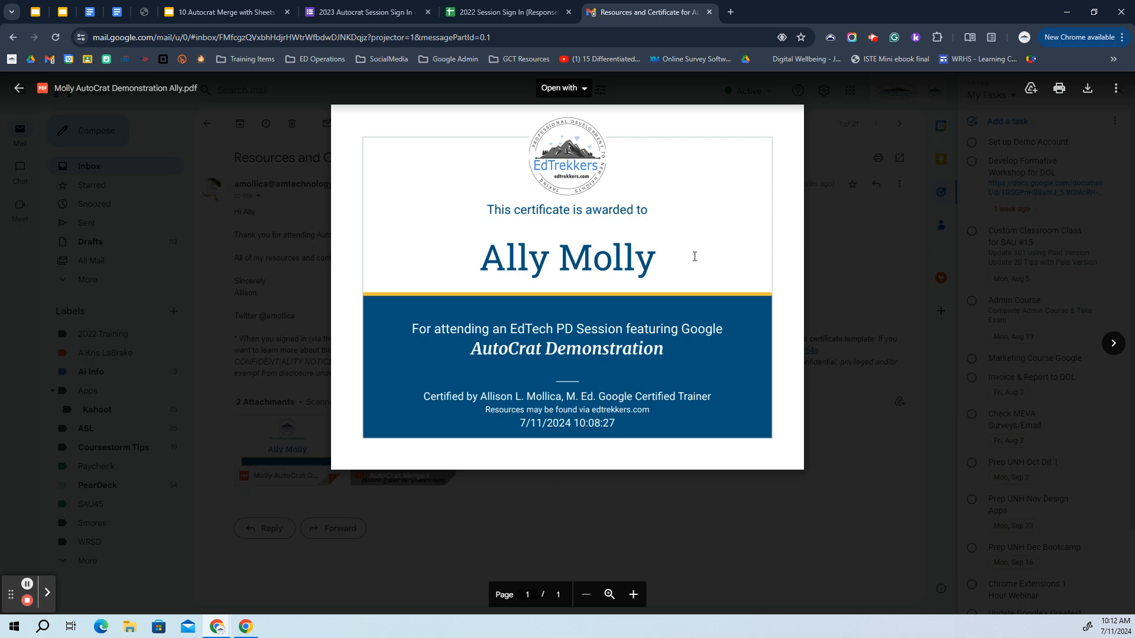
left_click(18, 88)
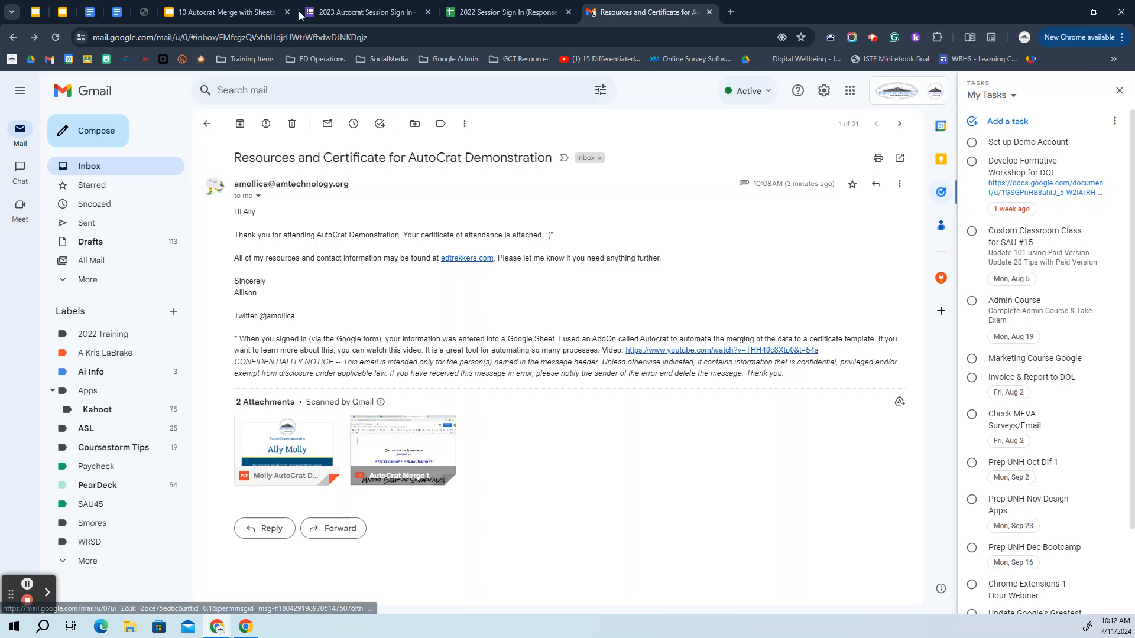
left_click(253, 13)
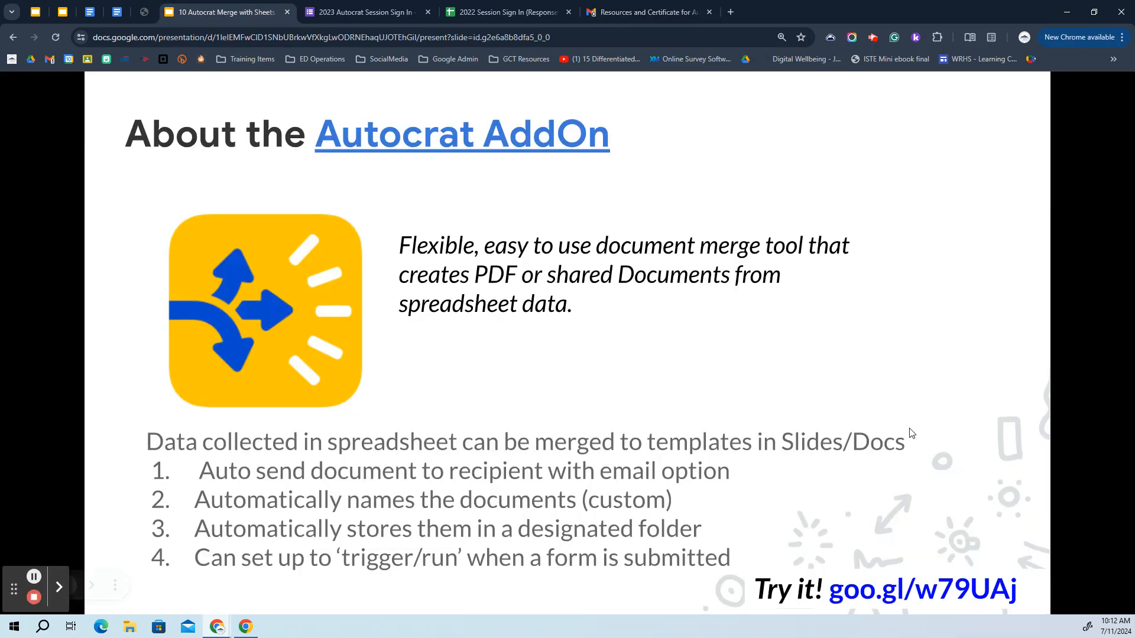
Open the sign-in form from the slide link and view its 2022 Session Sign In (Responses) sheet
left_click(940, 588)
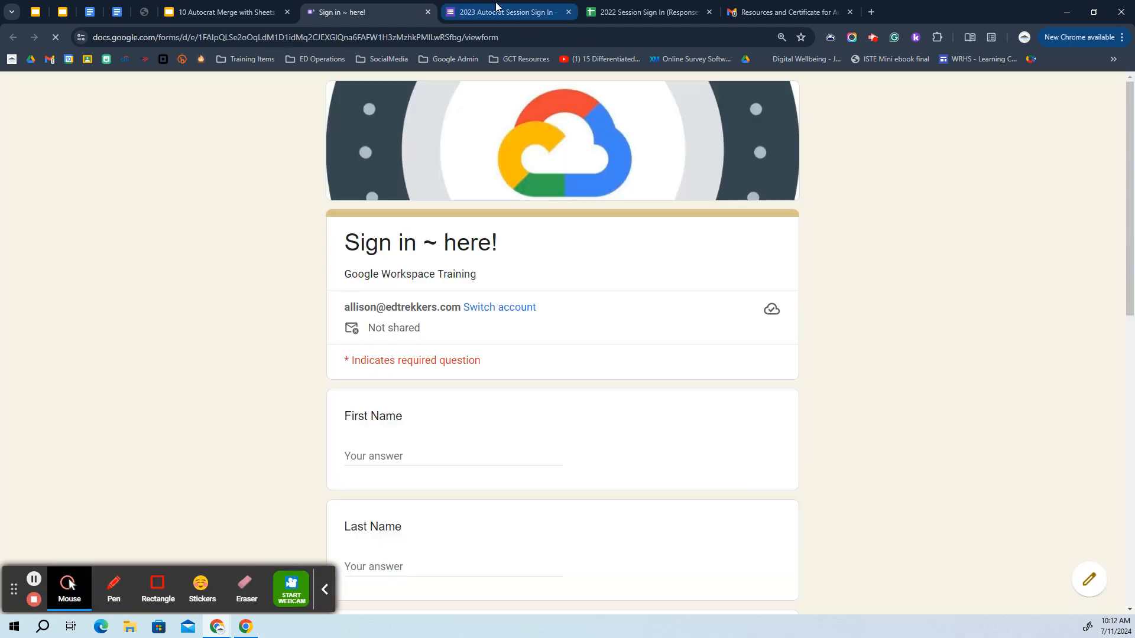
left_click(494, 9)
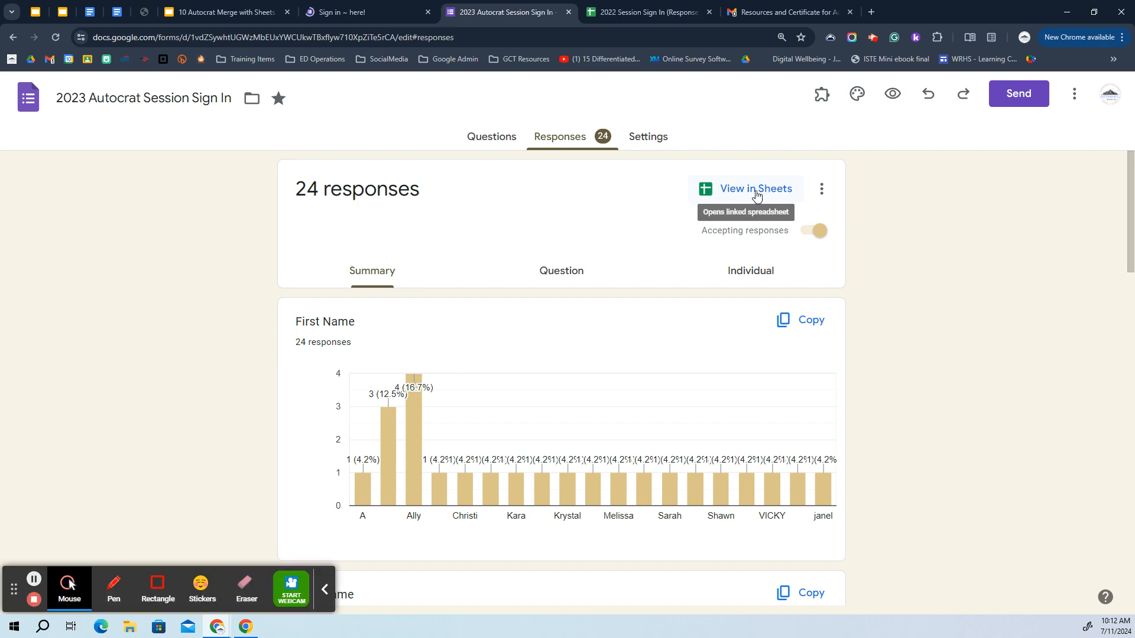
left_click(649, 12)
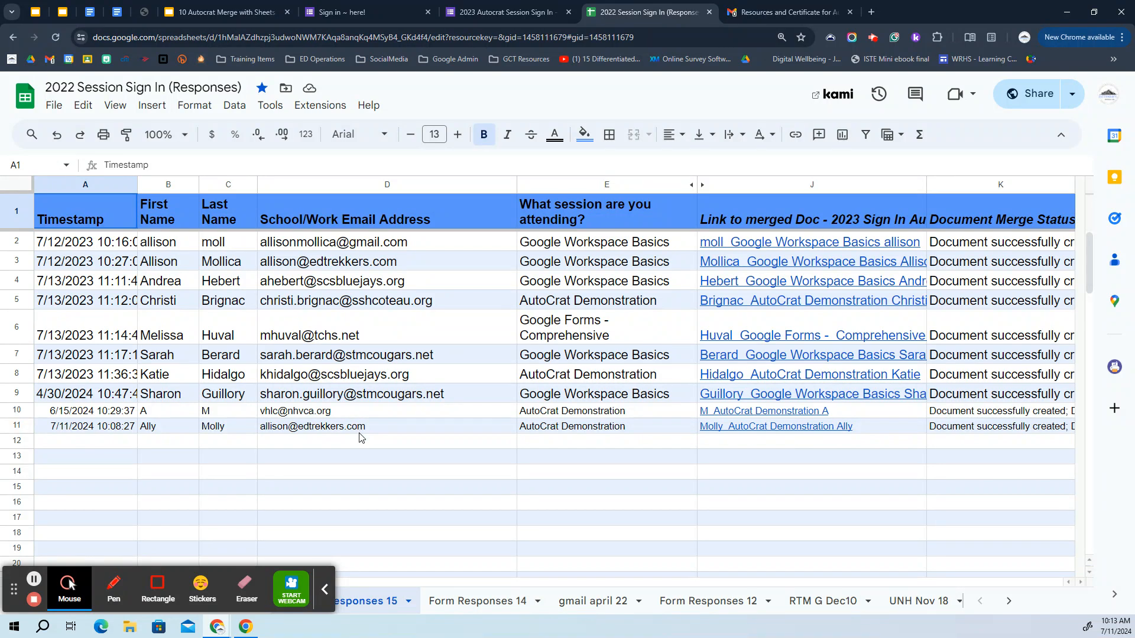
Preview the merged certificate PDF link in row 11's cell J11
mouse_move(360, 438)
left_click(808, 429)
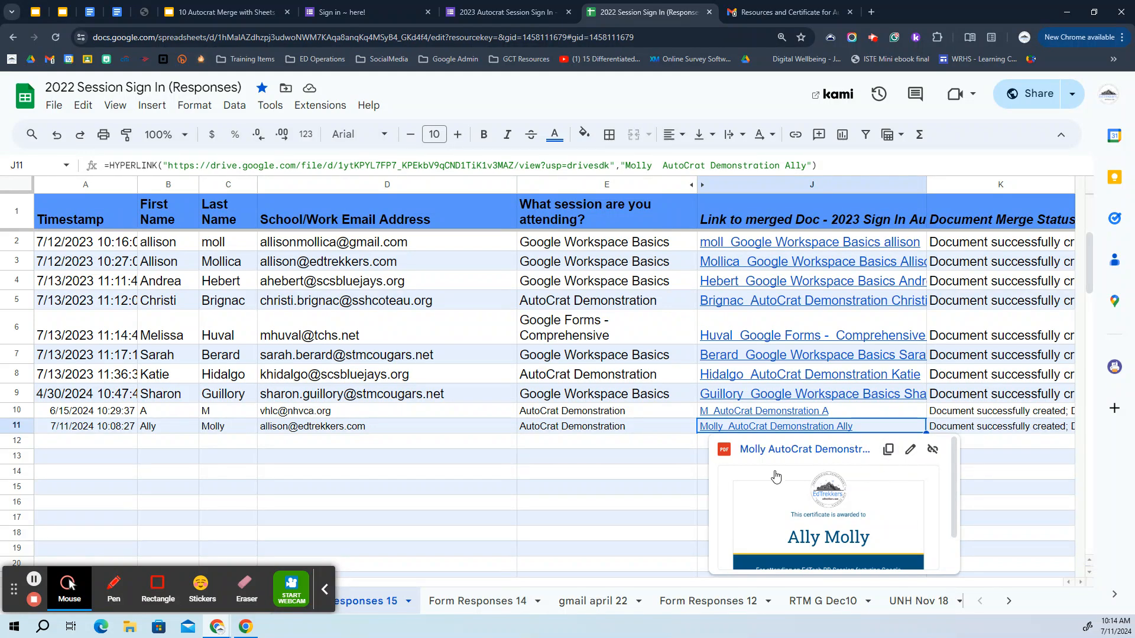
left_click(786, 449)
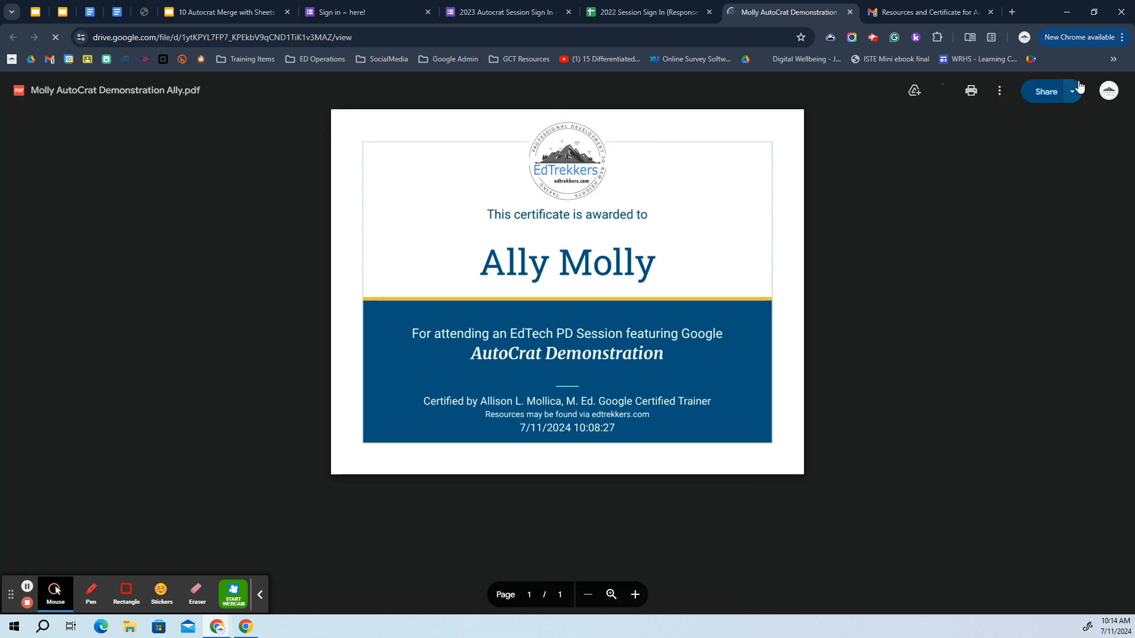
left_click(1000, 90)
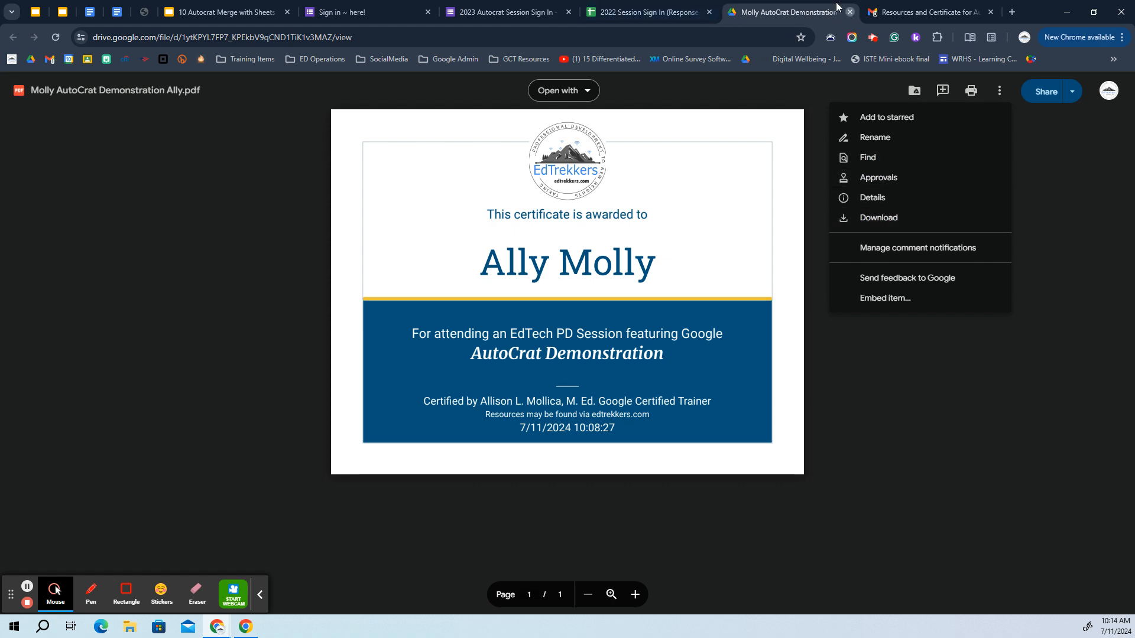
left_click(850, 12)
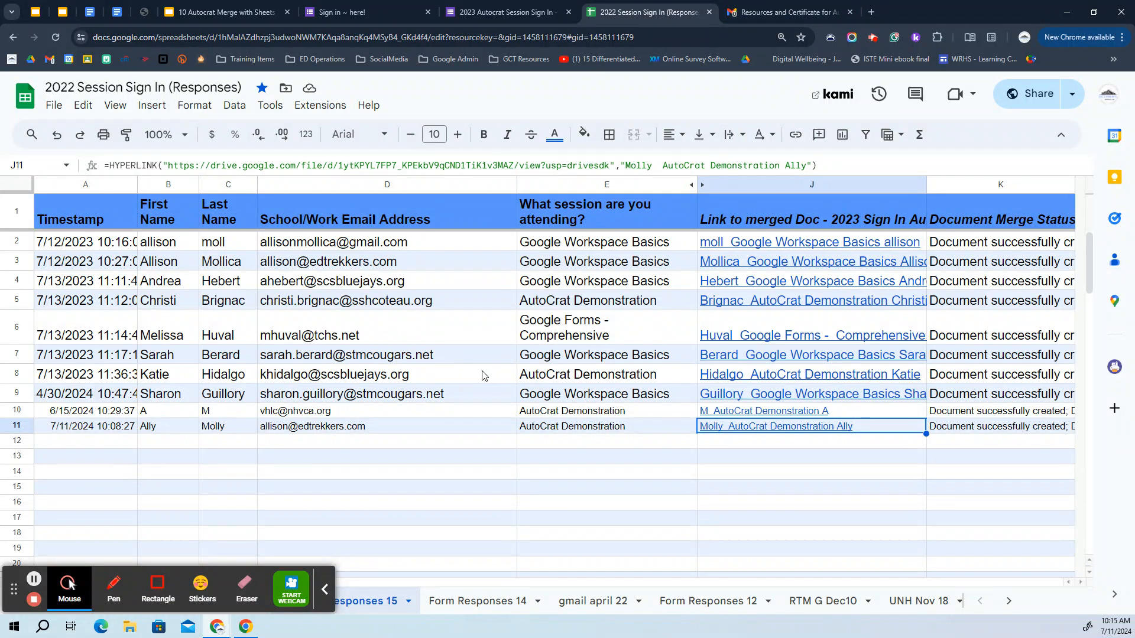
left_click(325, 588)
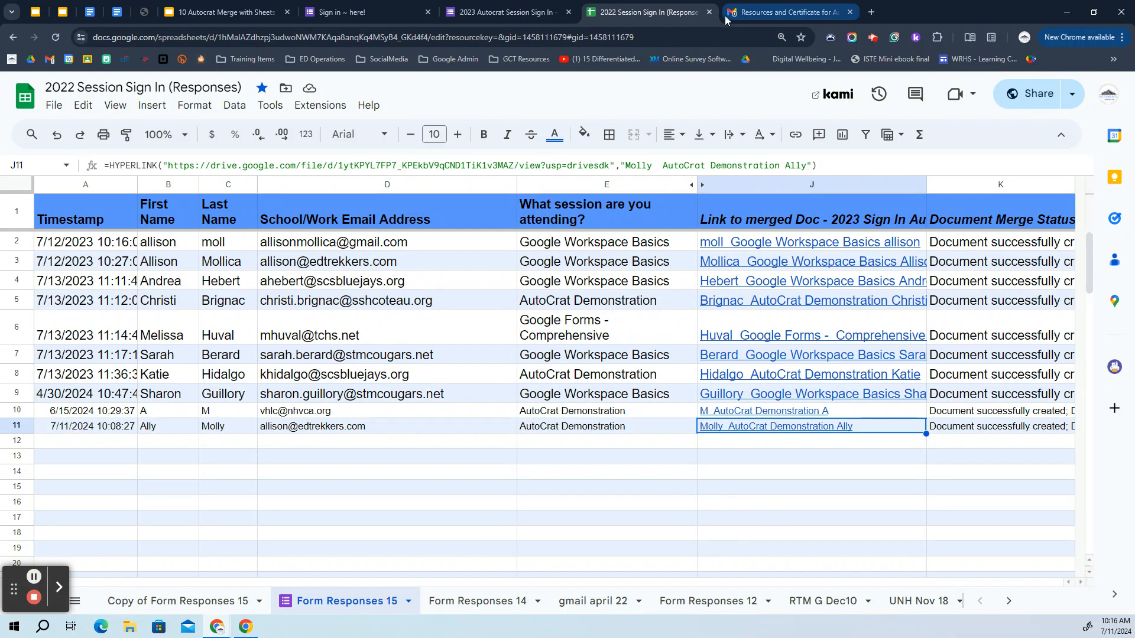
Close the spreadsheet, email and form tabs and advance to the 'Merge from Sheets to Slides or Docs' slide
left_click(709, 11)
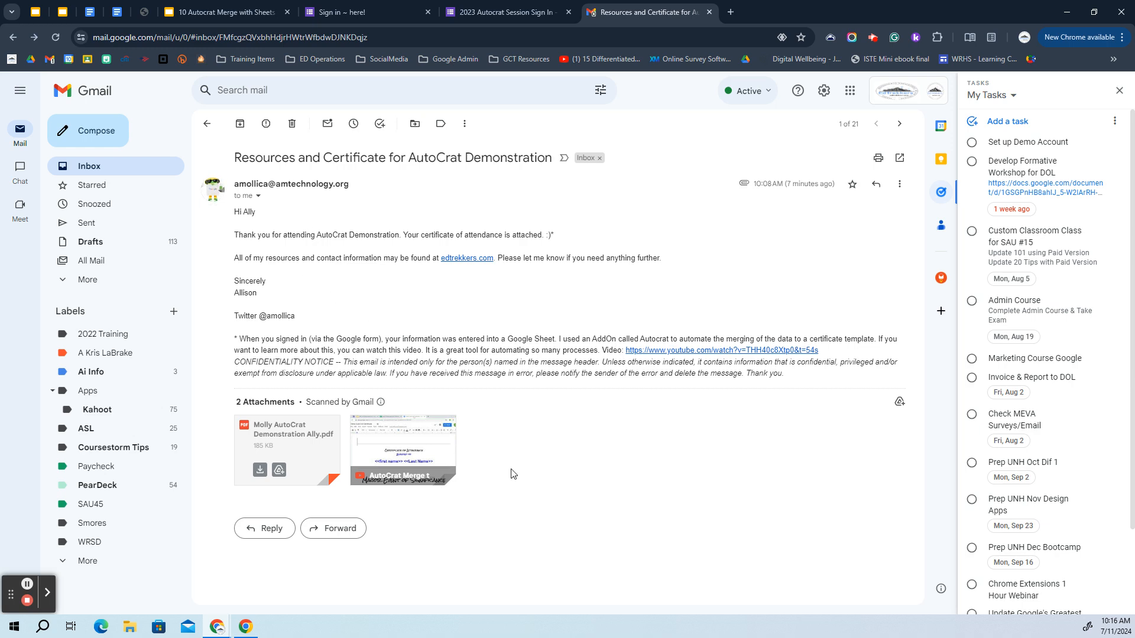
left_click(709, 12)
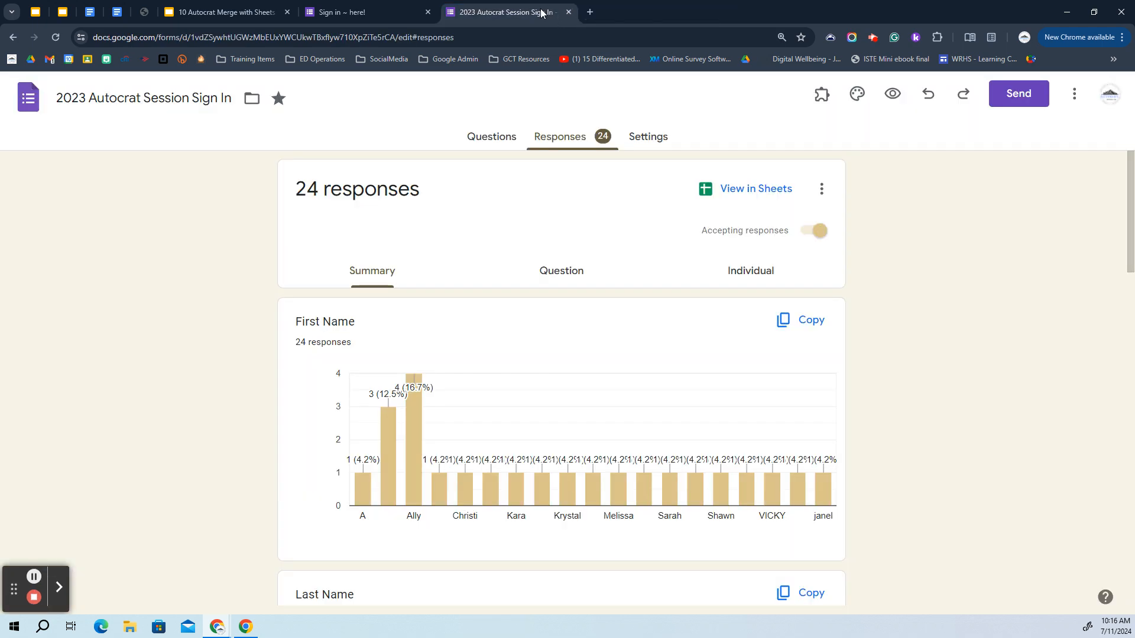
key("ctrl+w")
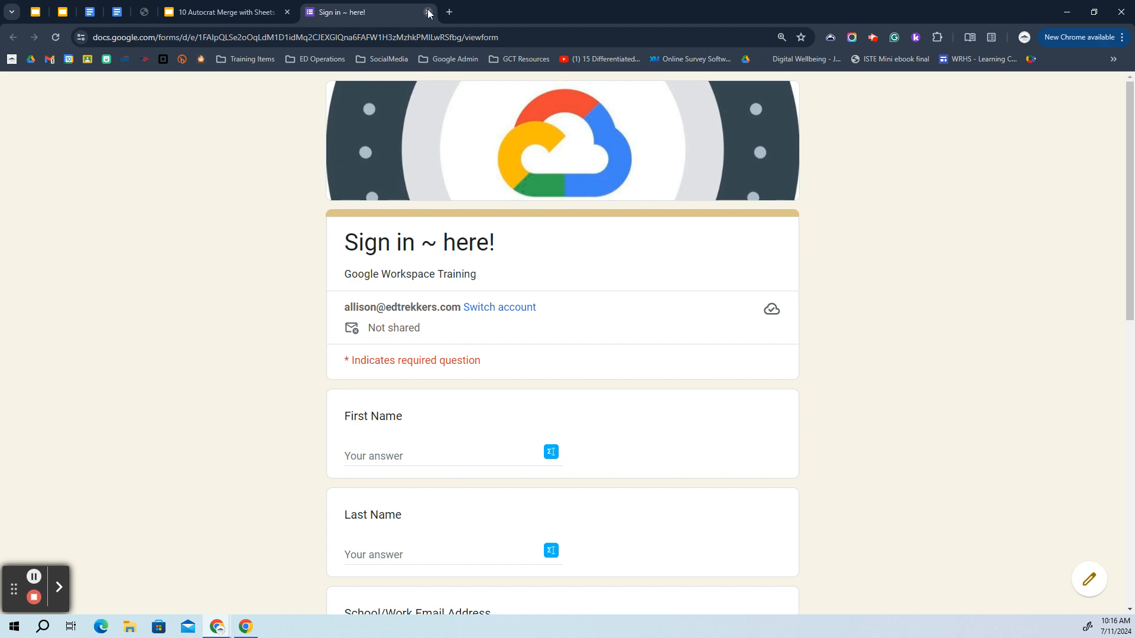
left_click(428, 12)
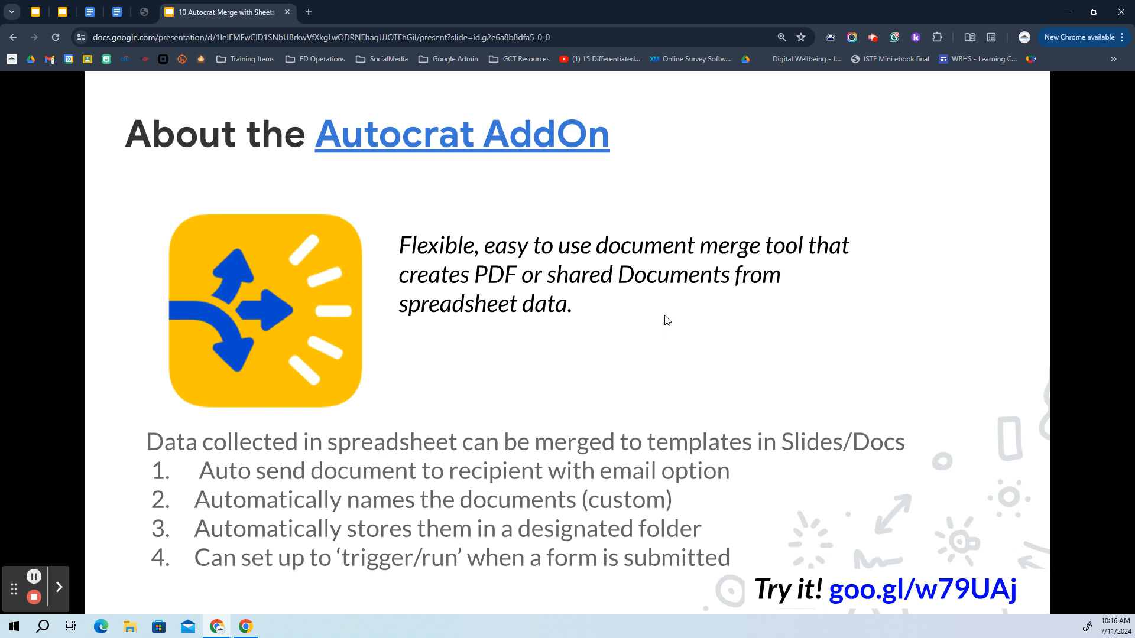
left_click(836, 353)
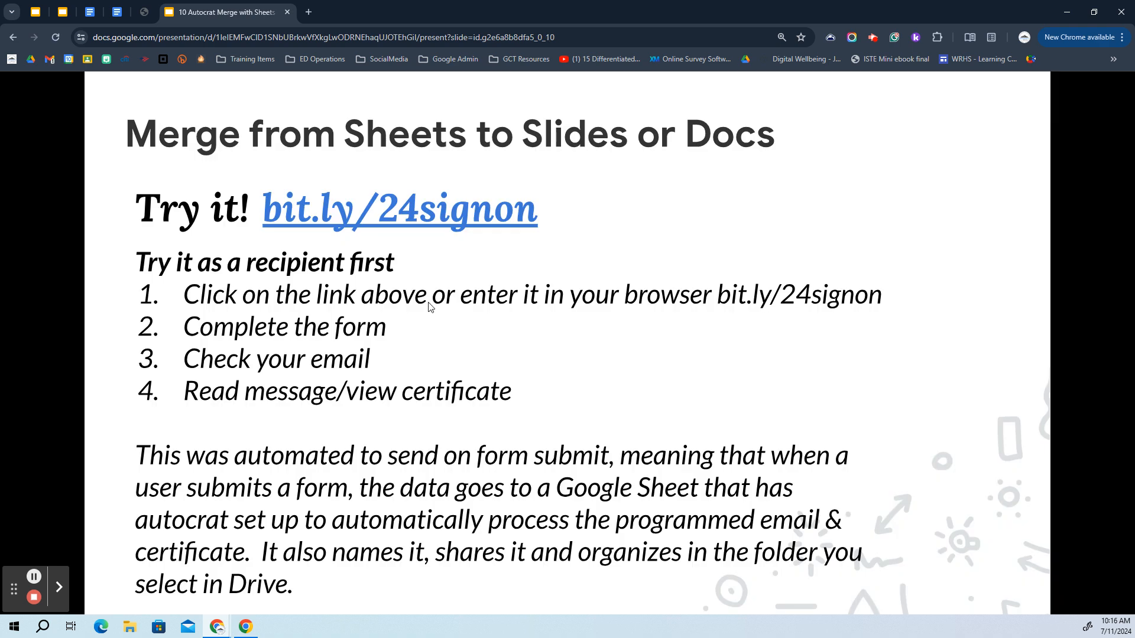
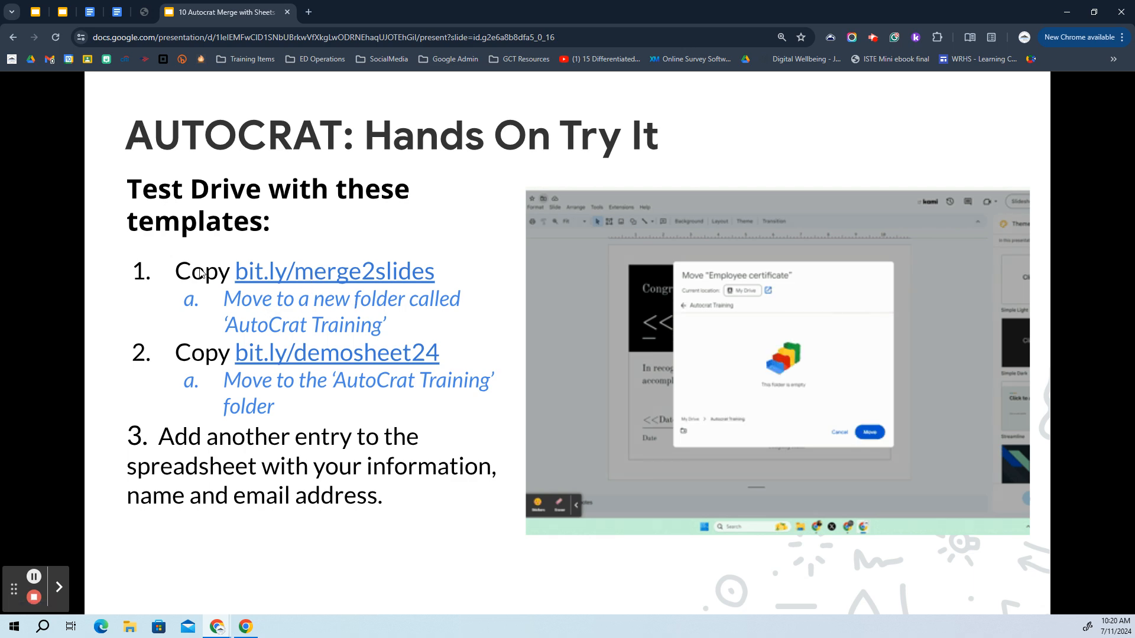
left_click(344, 270)
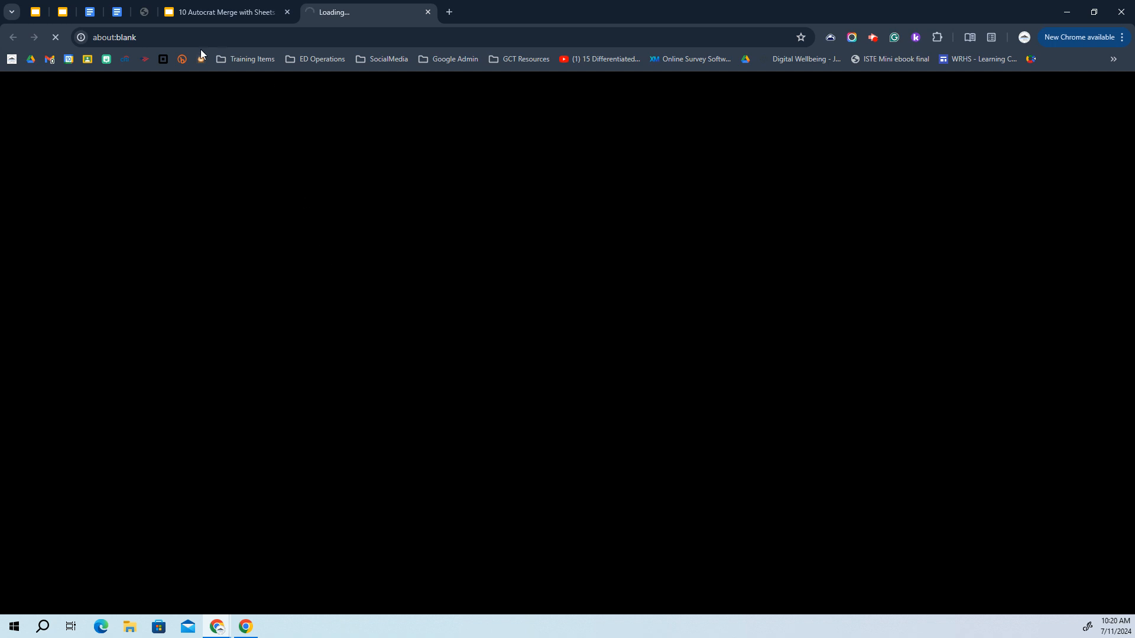
left_click(225, 10)
right_click(335, 274)
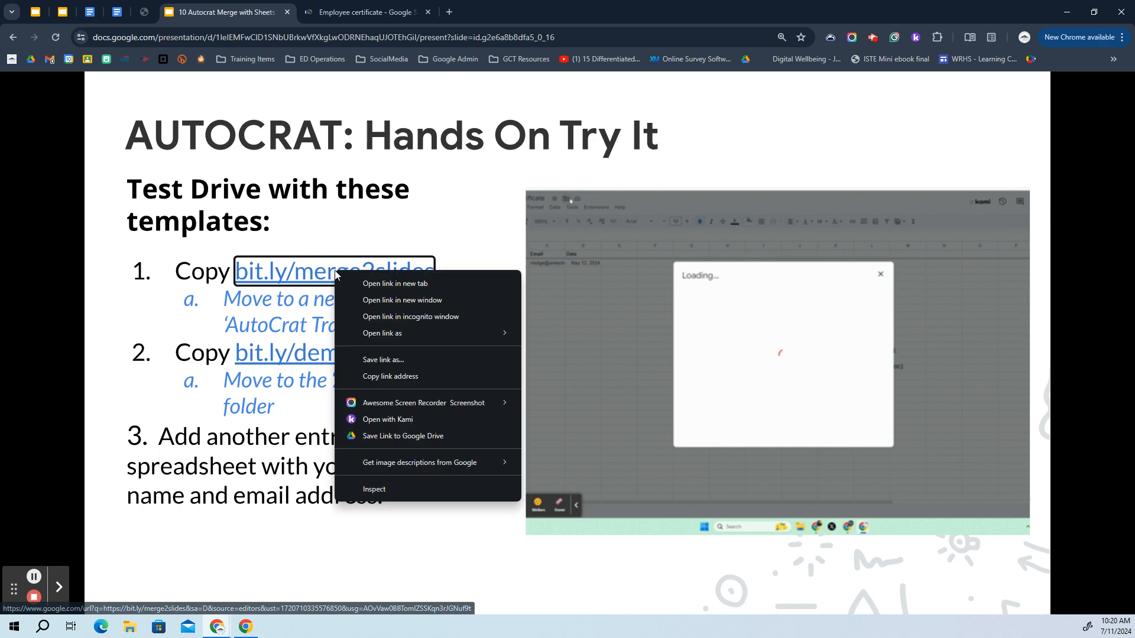
Copy the merge2slides link address and use the Employee certificate template to create an editable copy
left_click(384, 376)
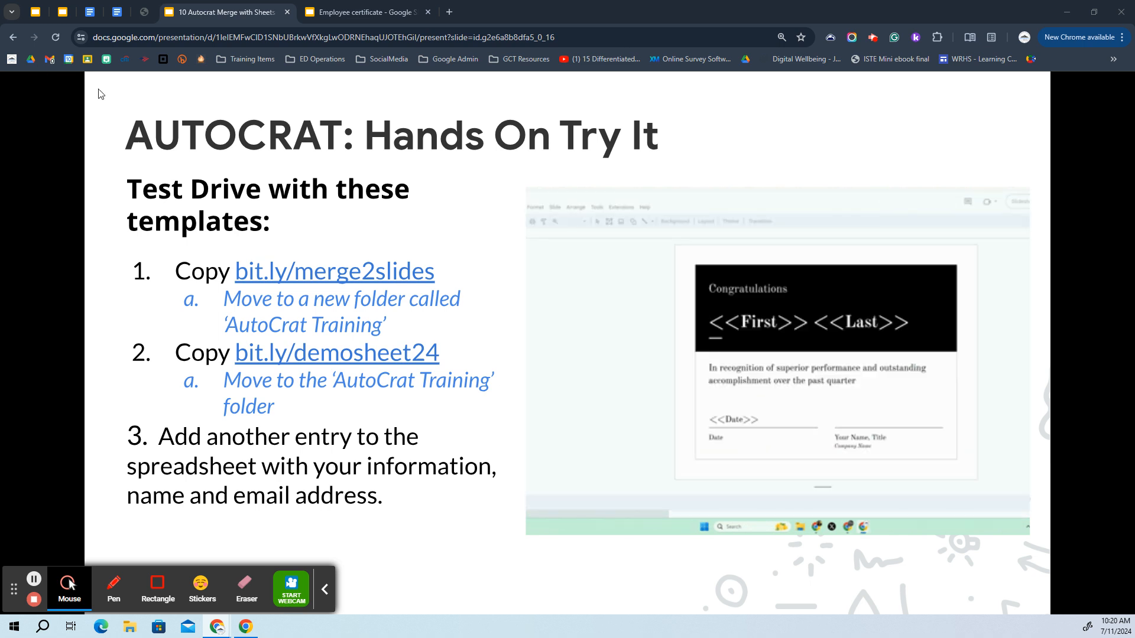
left_click(376, 11)
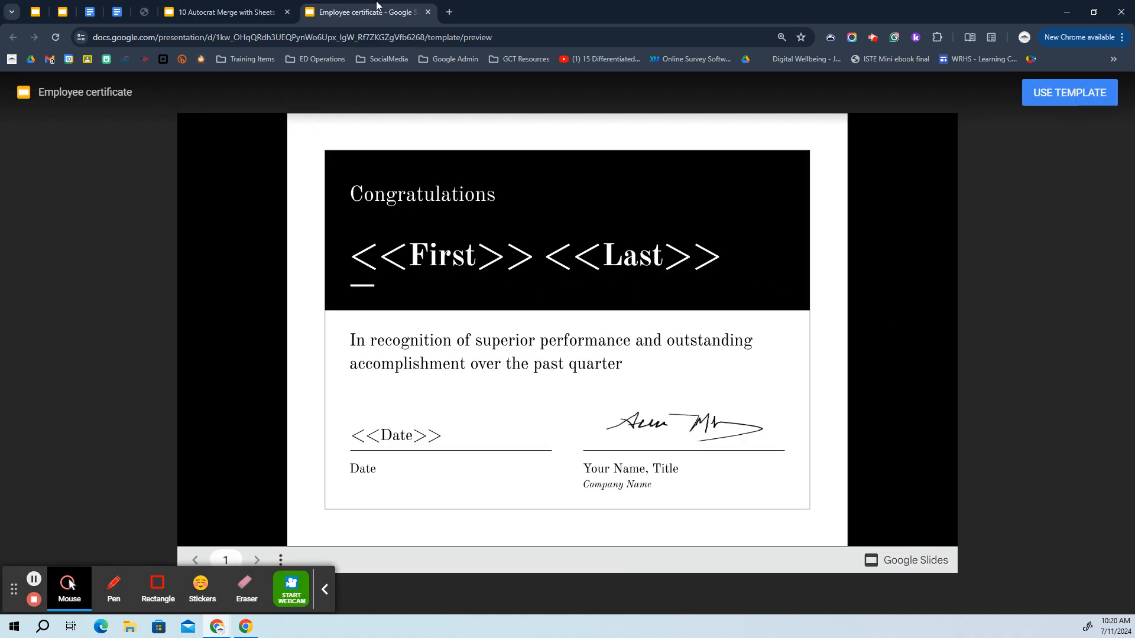
left_click(1070, 95)
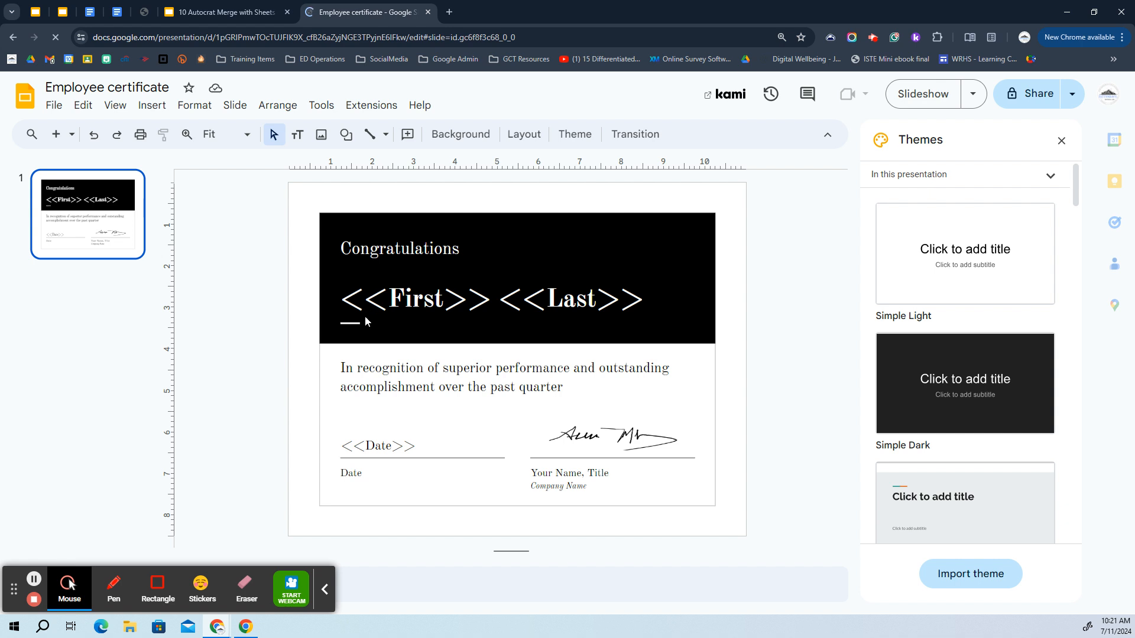
left_click(334, 307)
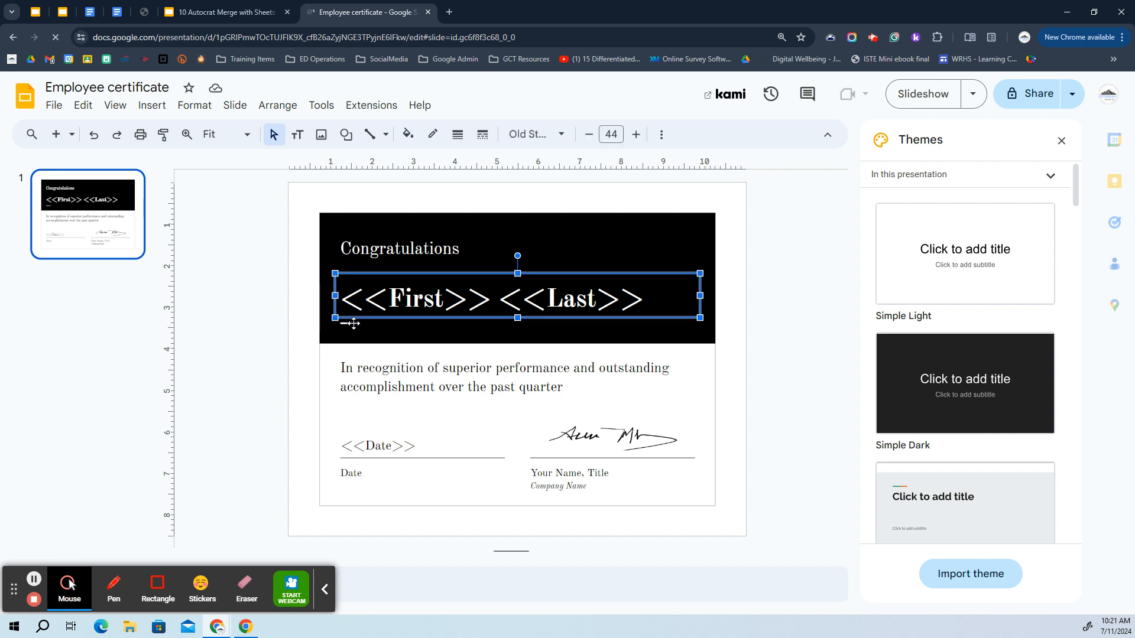
left_click(355, 324)
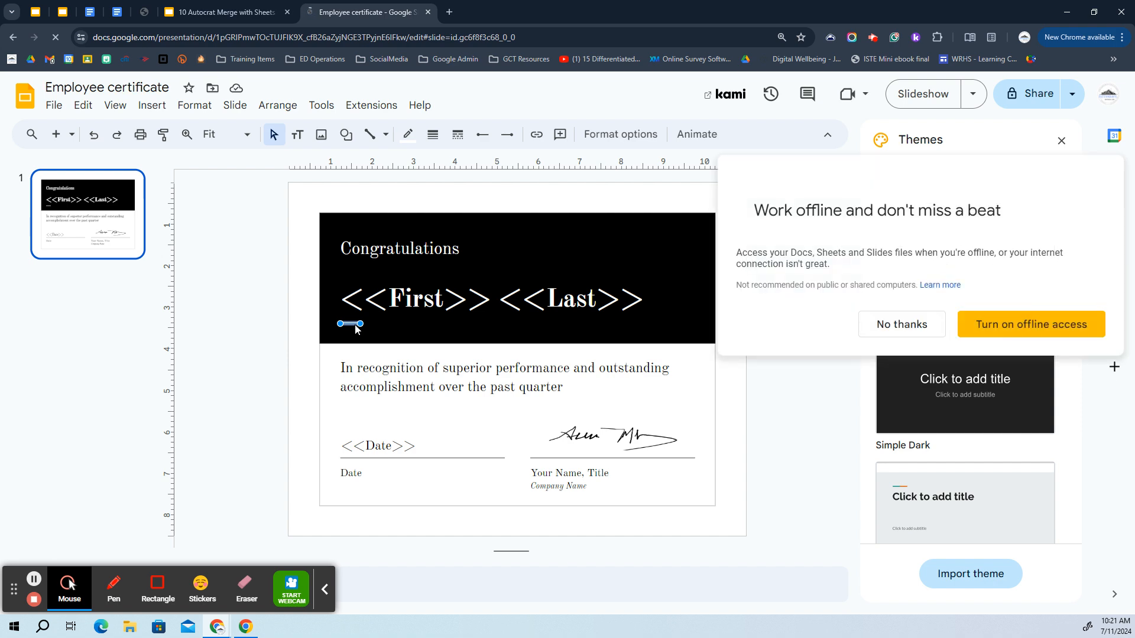
left_click(482, 260)
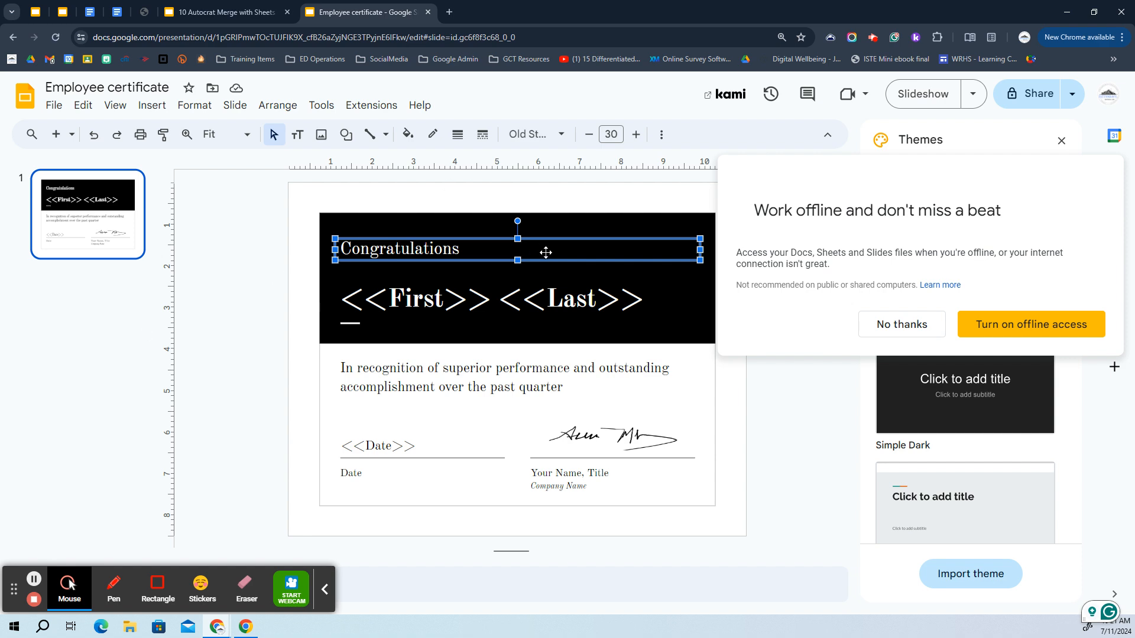
left_click(653, 304)
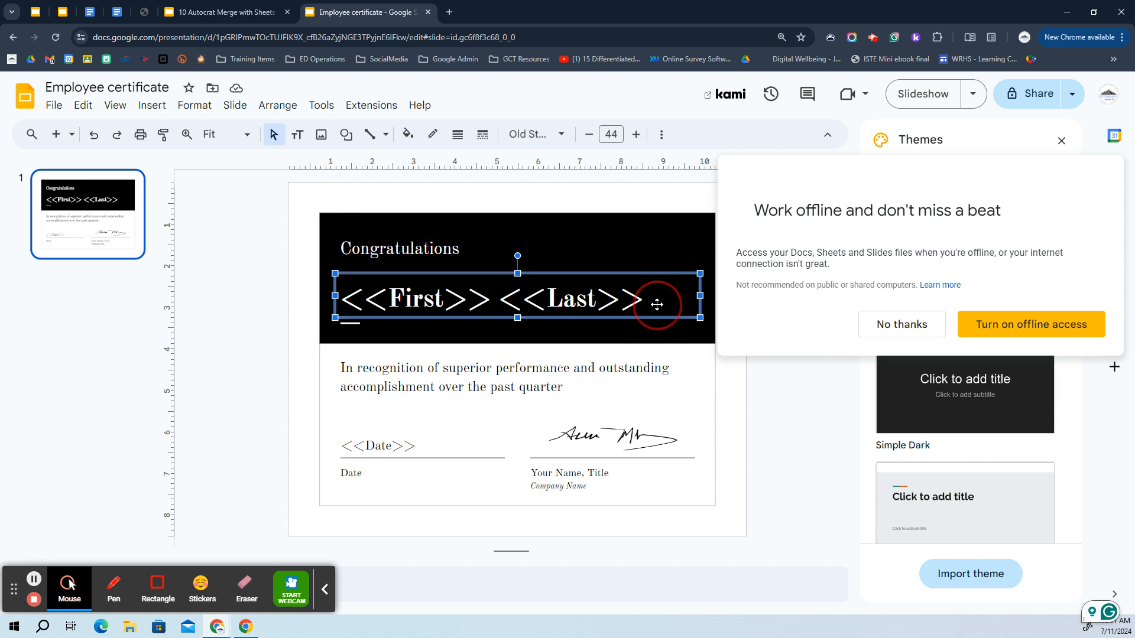
left_click(590, 298)
double_click(619, 298)
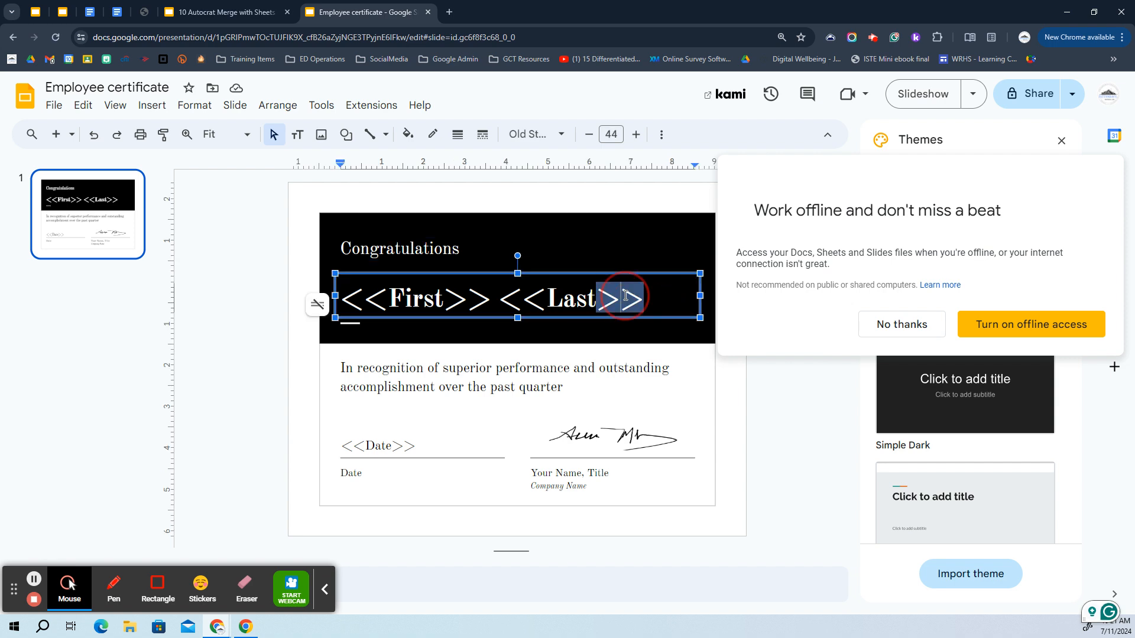
left_click(644, 300)
left_click_drag(644, 301, 500, 301)
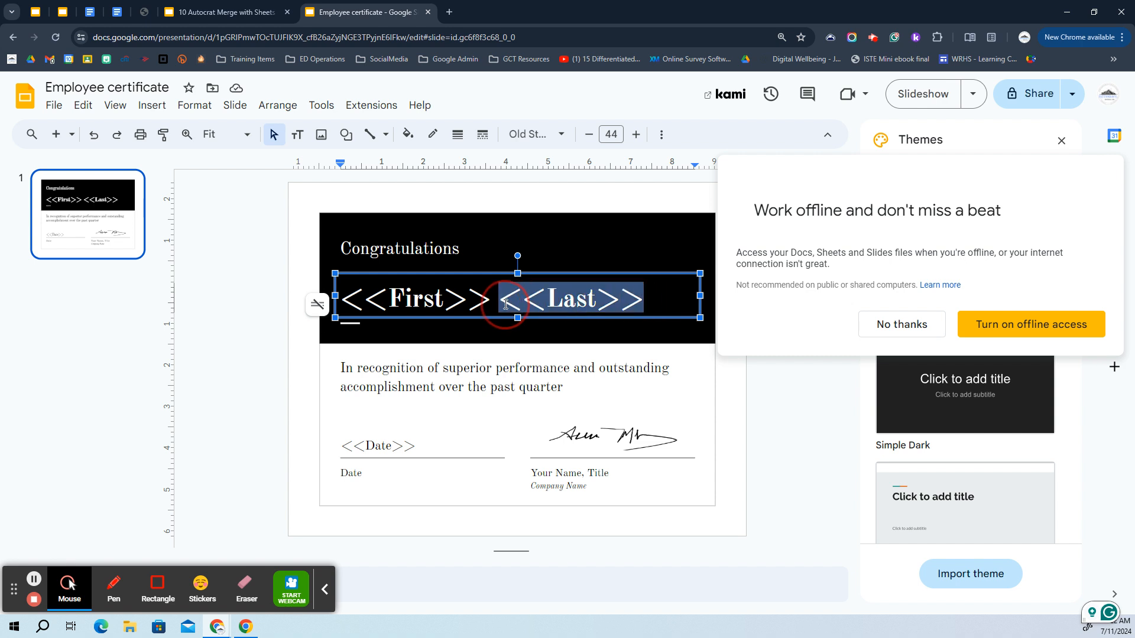
key("BackSpace")
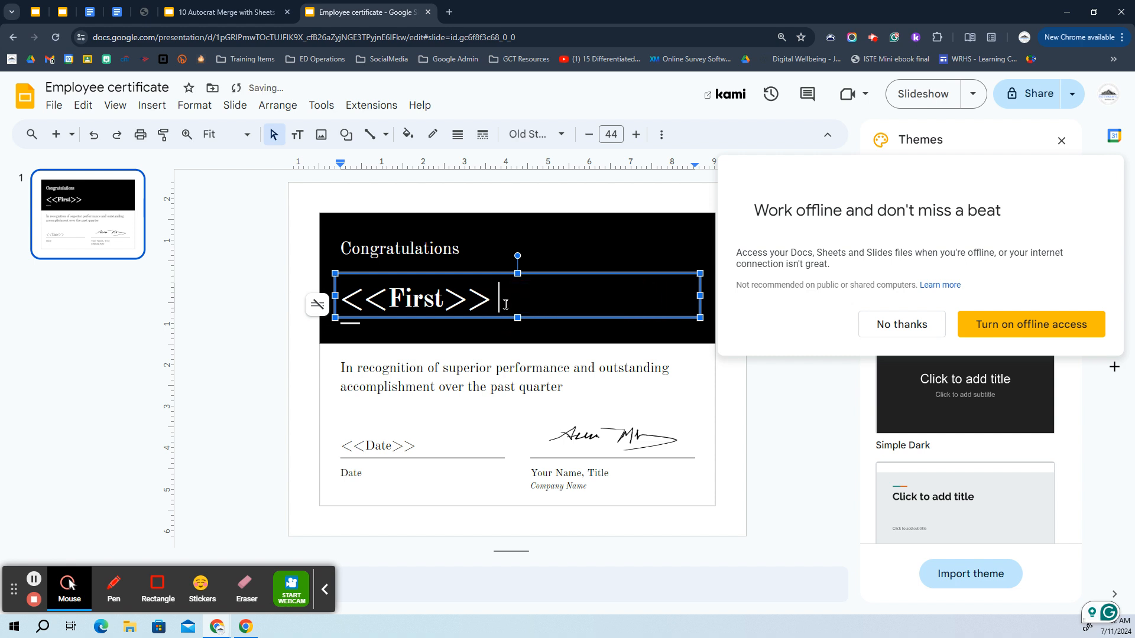
type("<<")
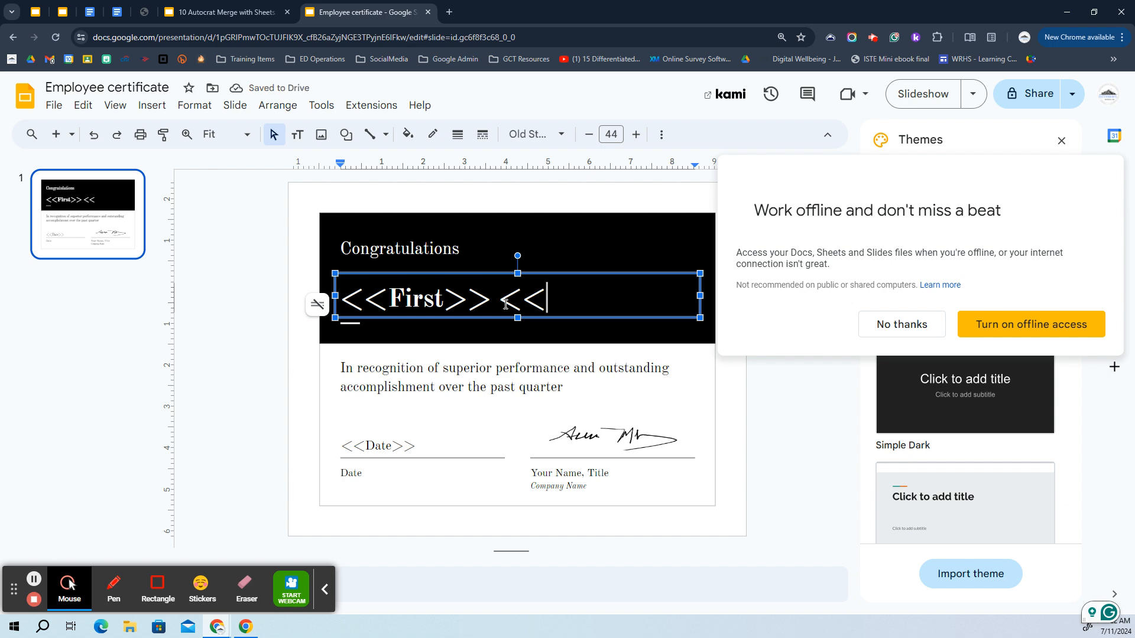
type("Last")
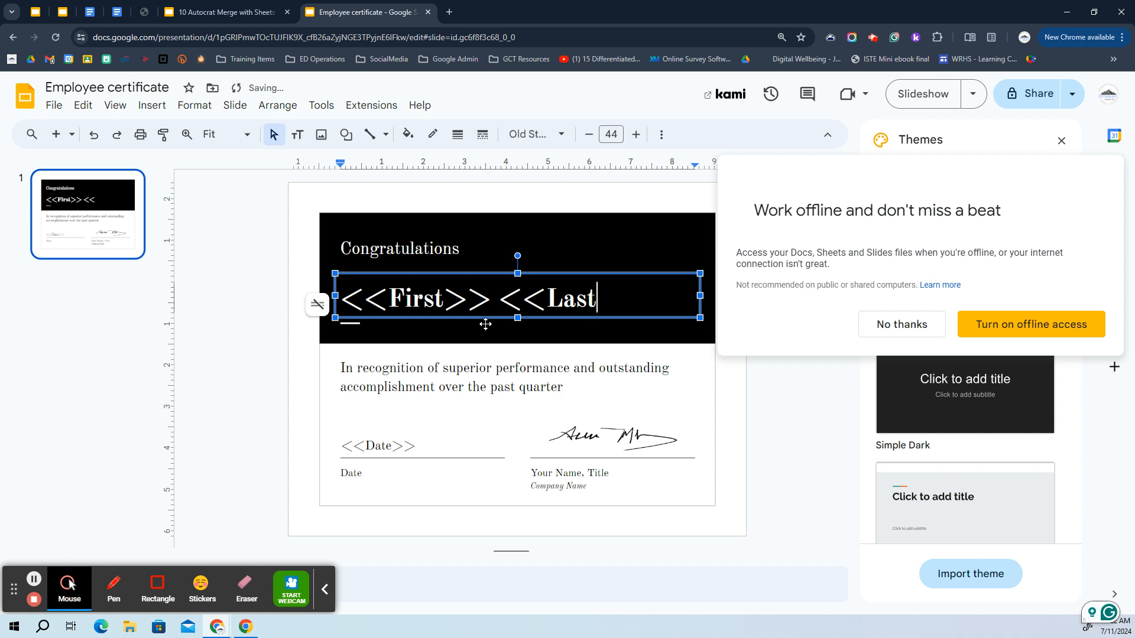
type("Name")
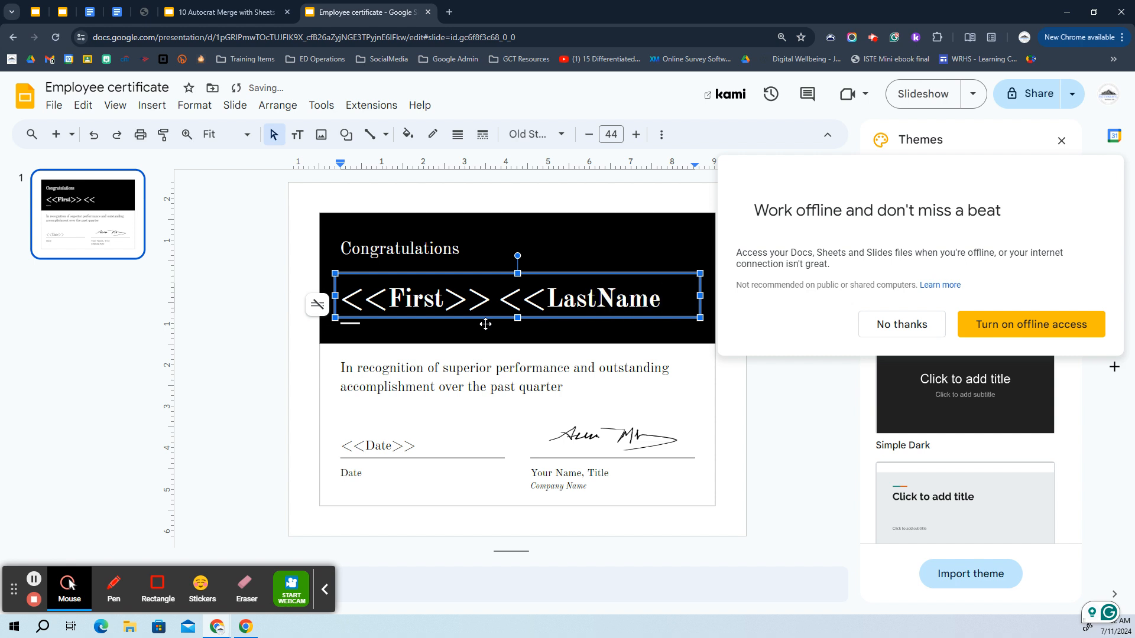
type(">>")
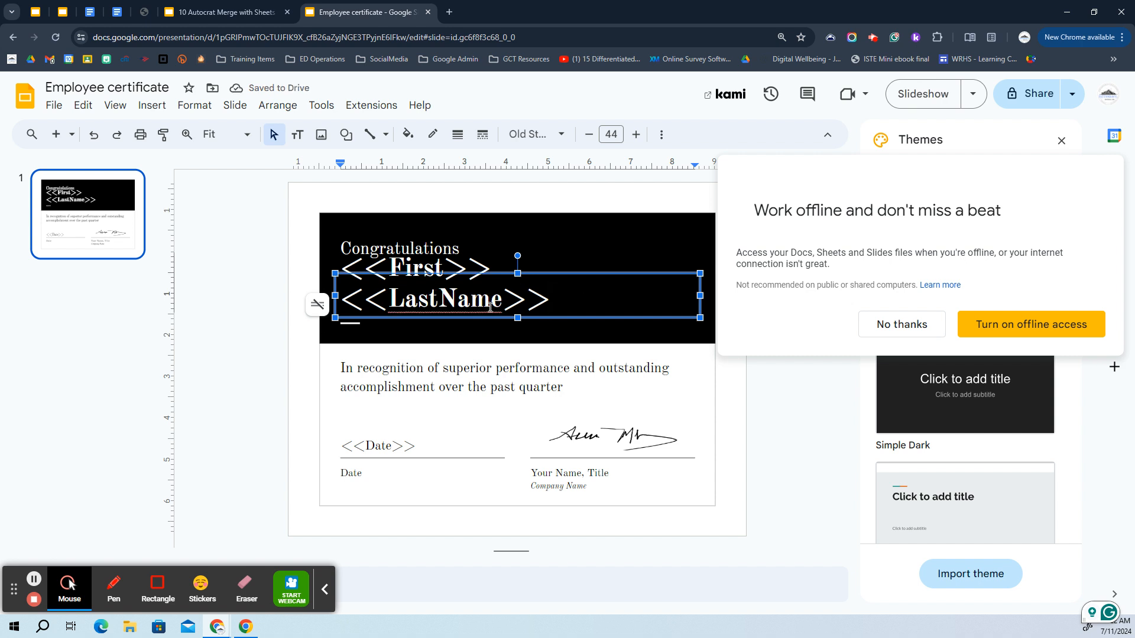
left_click(502, 301)
key("BackSpace")
key("BackSpace")
key("BackSpace")
key("BackSpace")
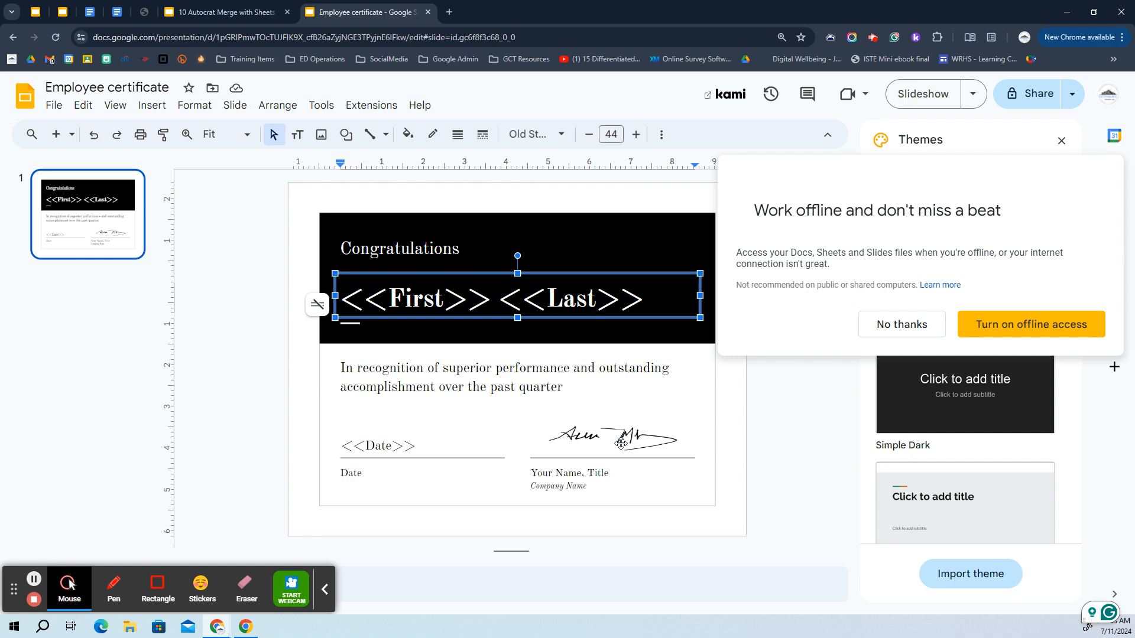
left_click(241, 5)
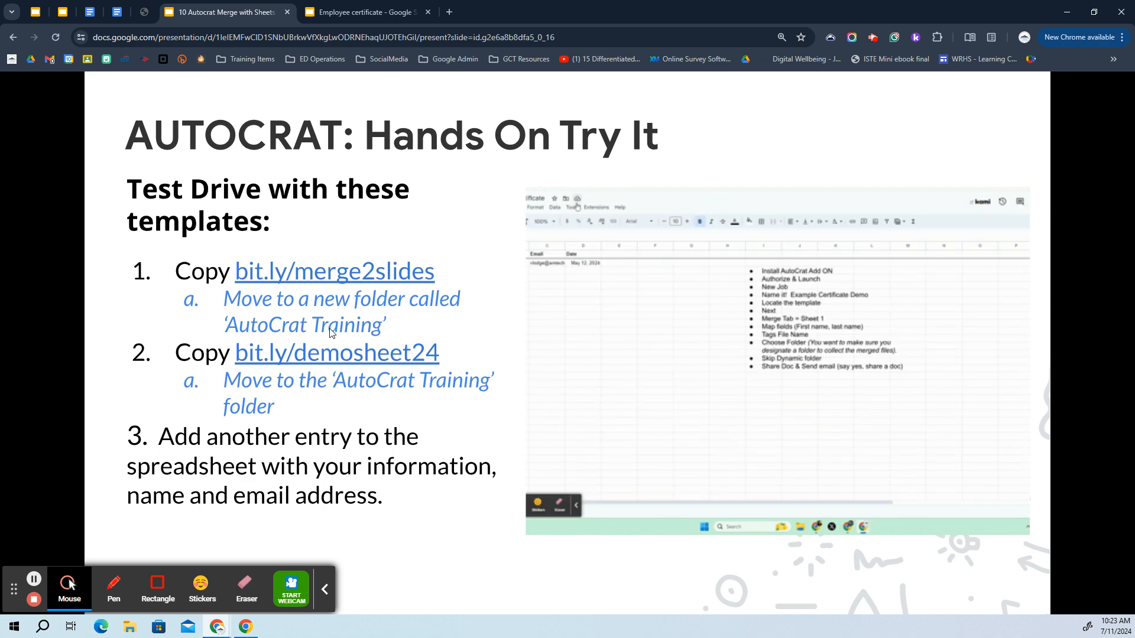
Retitle the copied certificate presentation 'deleteme employee certificate'
left_click(386, 12)
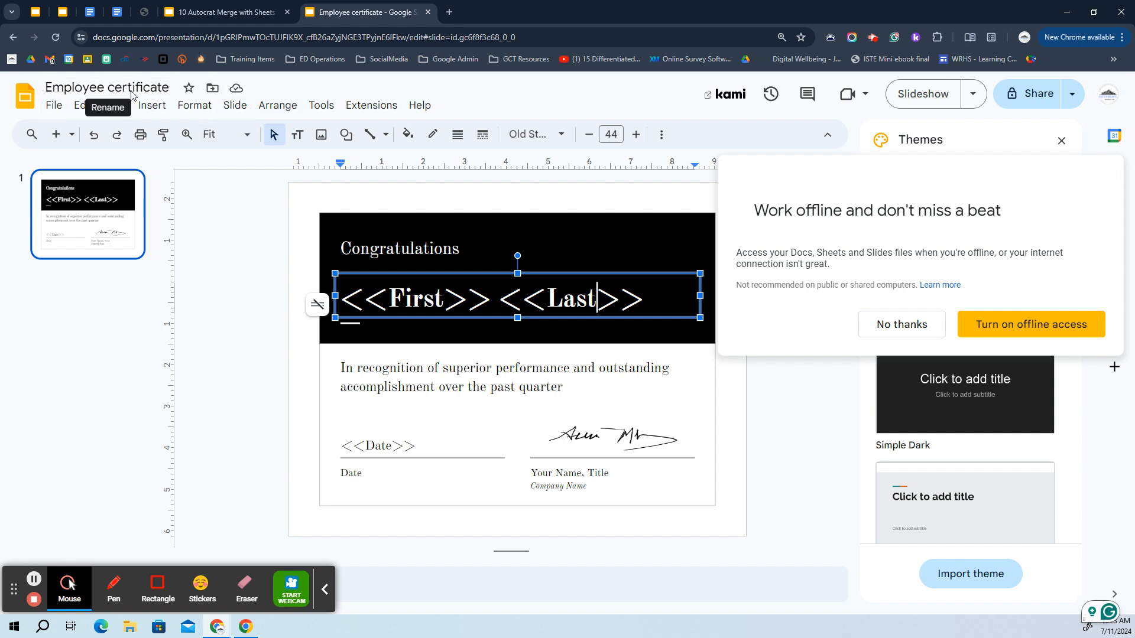
left_click(156, 88)
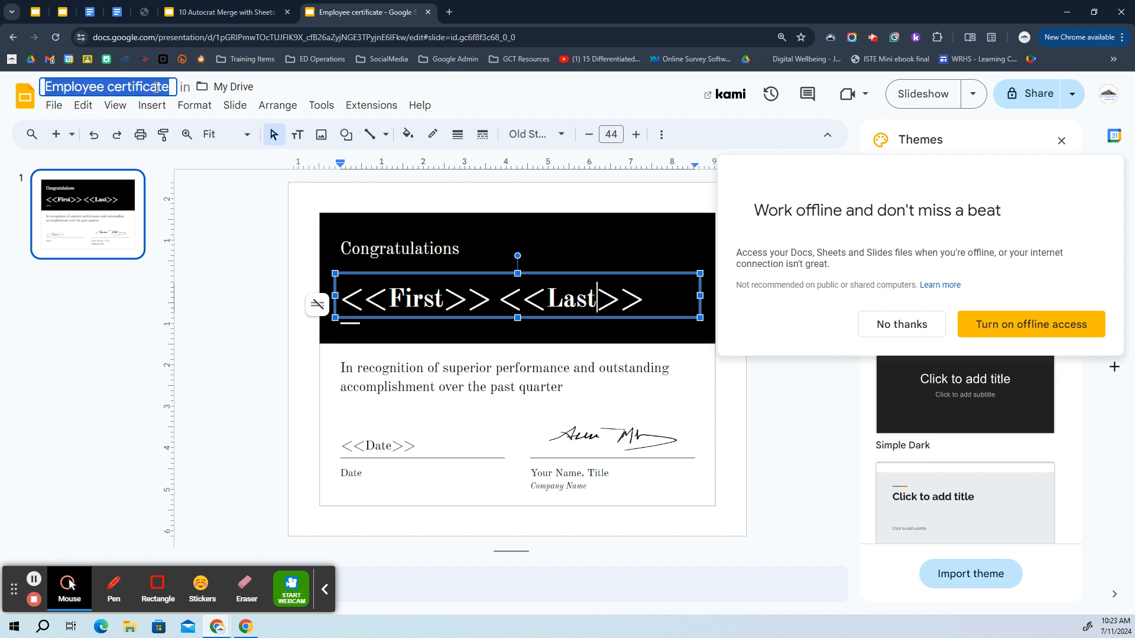
type("deleteme")
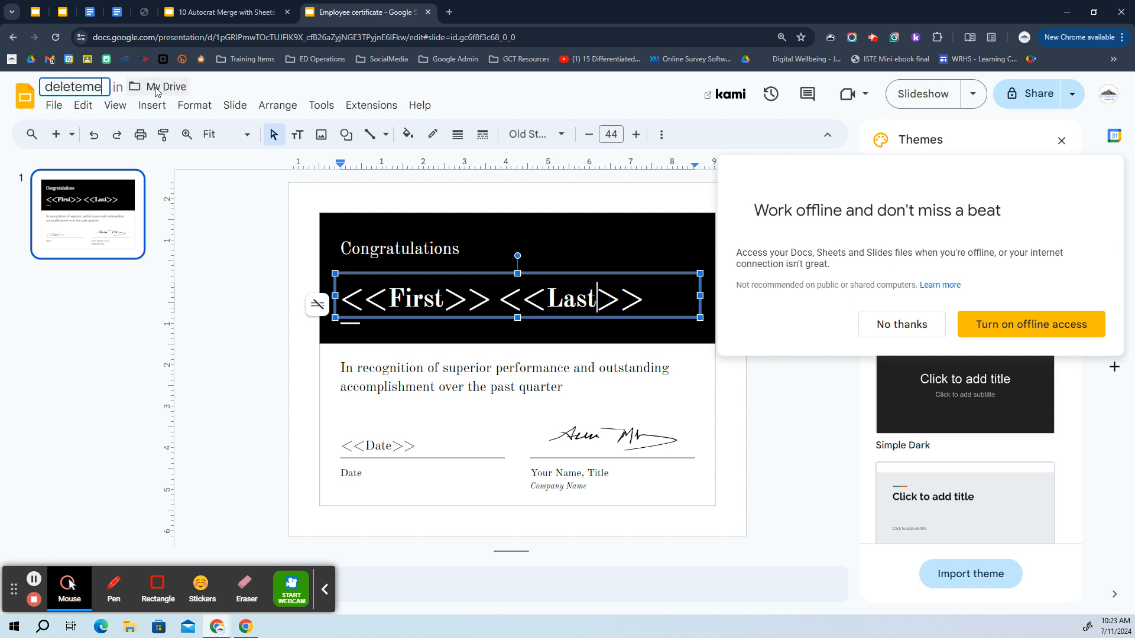
type(" employee c")
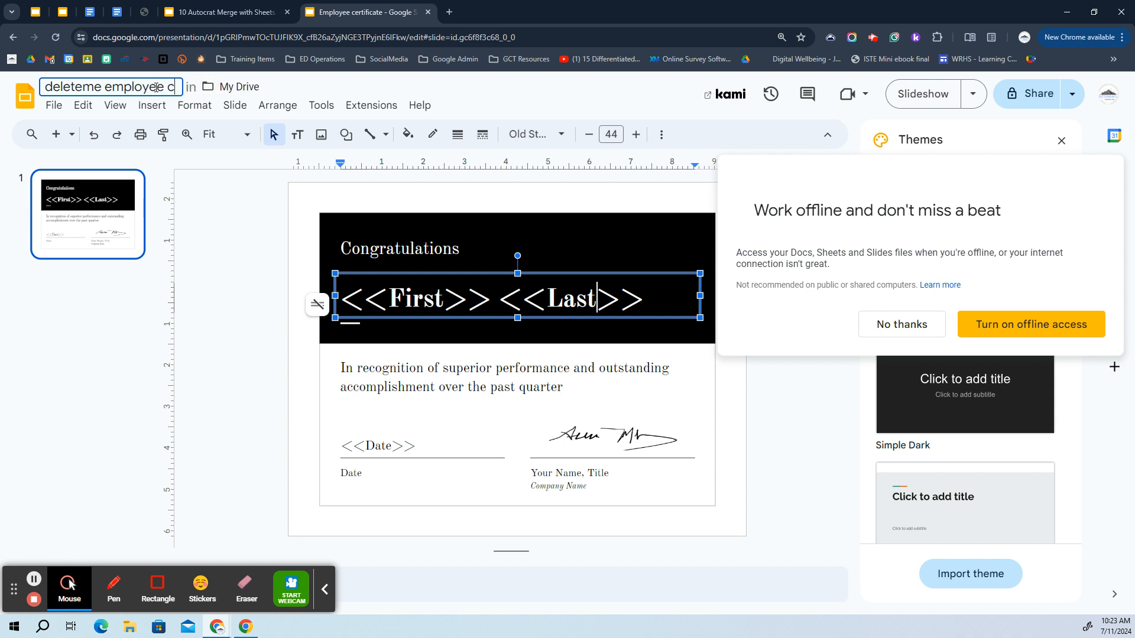
type("ertificate")
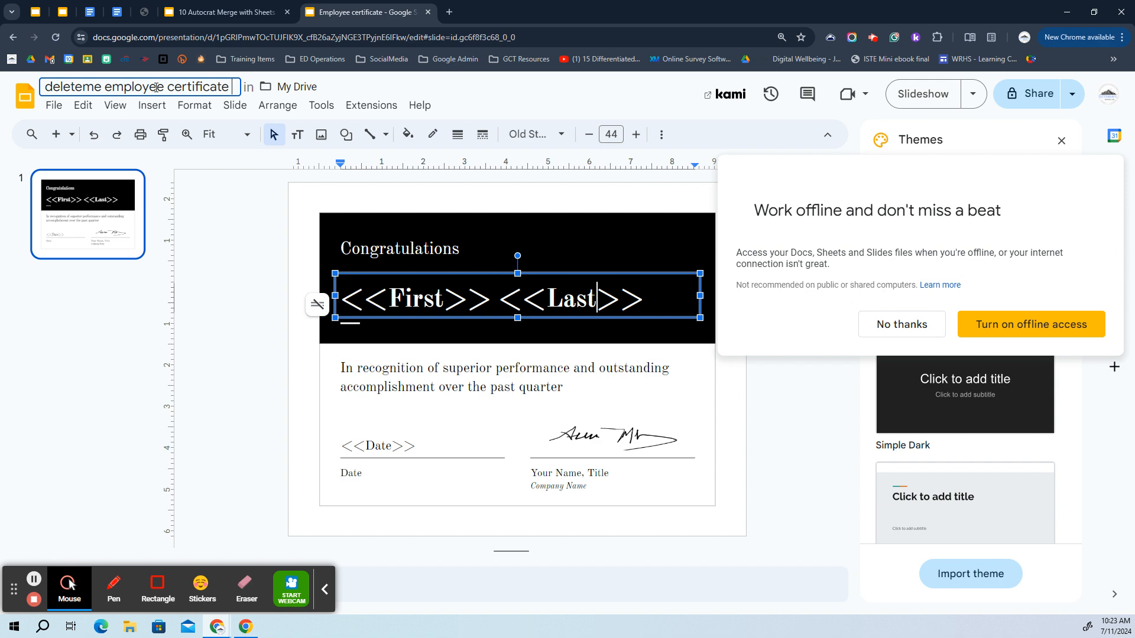
left_click(241, 234)
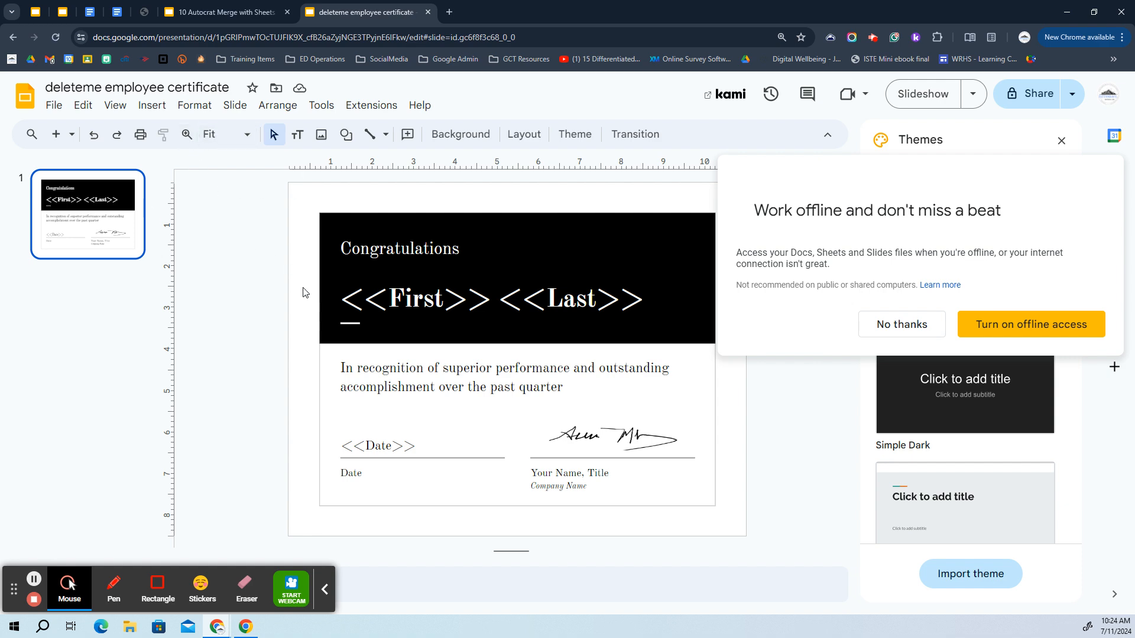
left_click(274, 92)
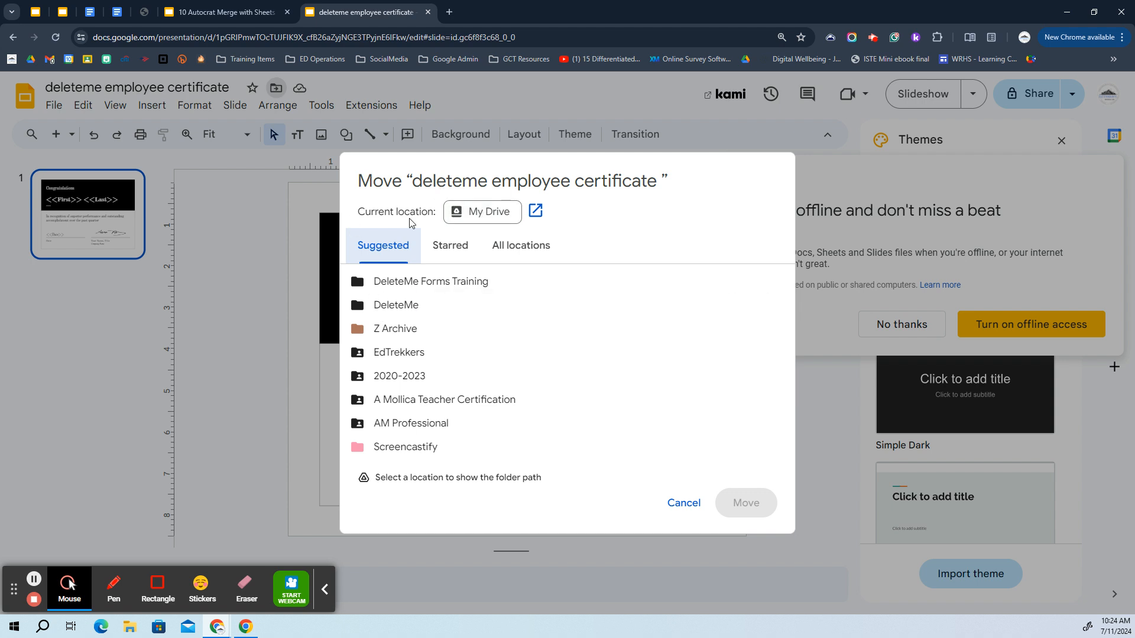
Create a 'DeleteMe AutoCrat Training' folder in My Drive and move the certificate into it
left_click(478, 217)
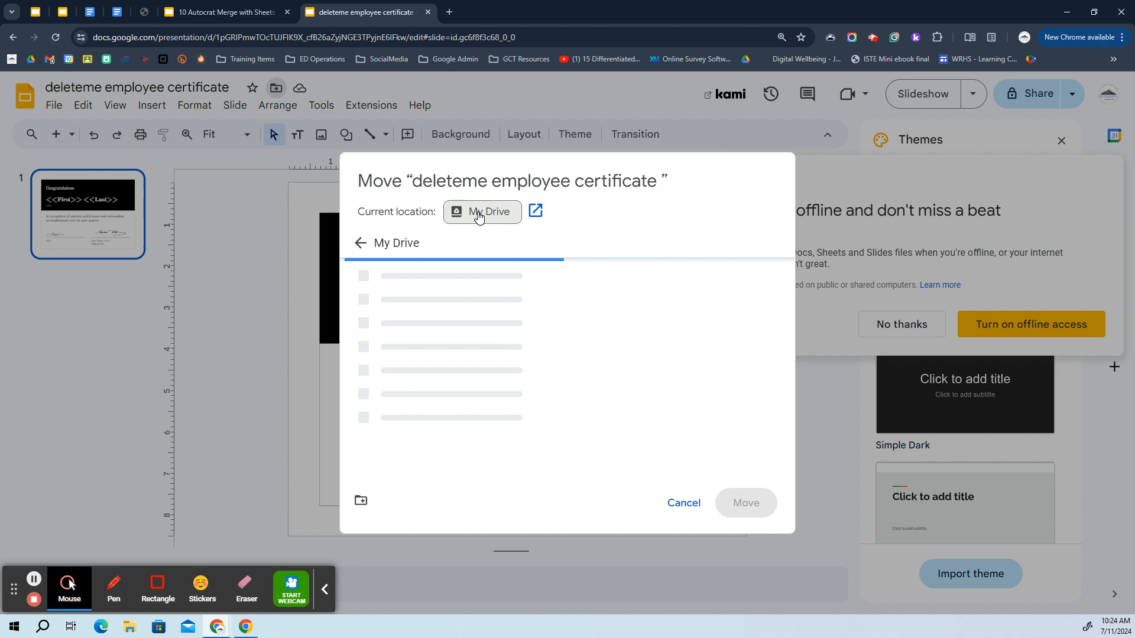
left_click(361, 500)
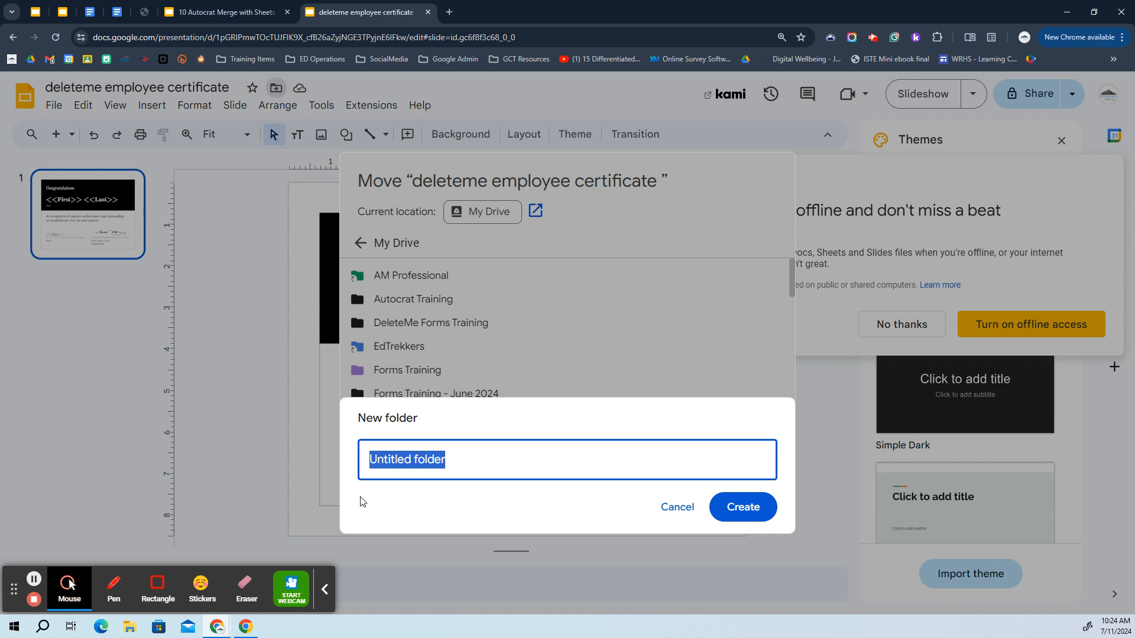
type("Del")
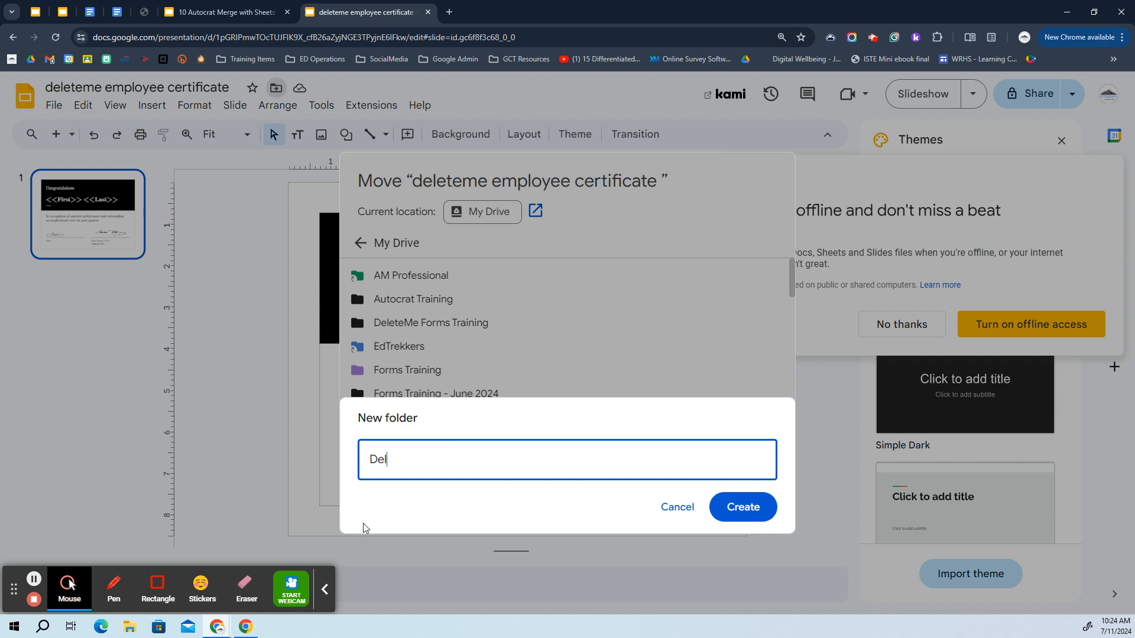
type("eteMe AutoCrat Training")
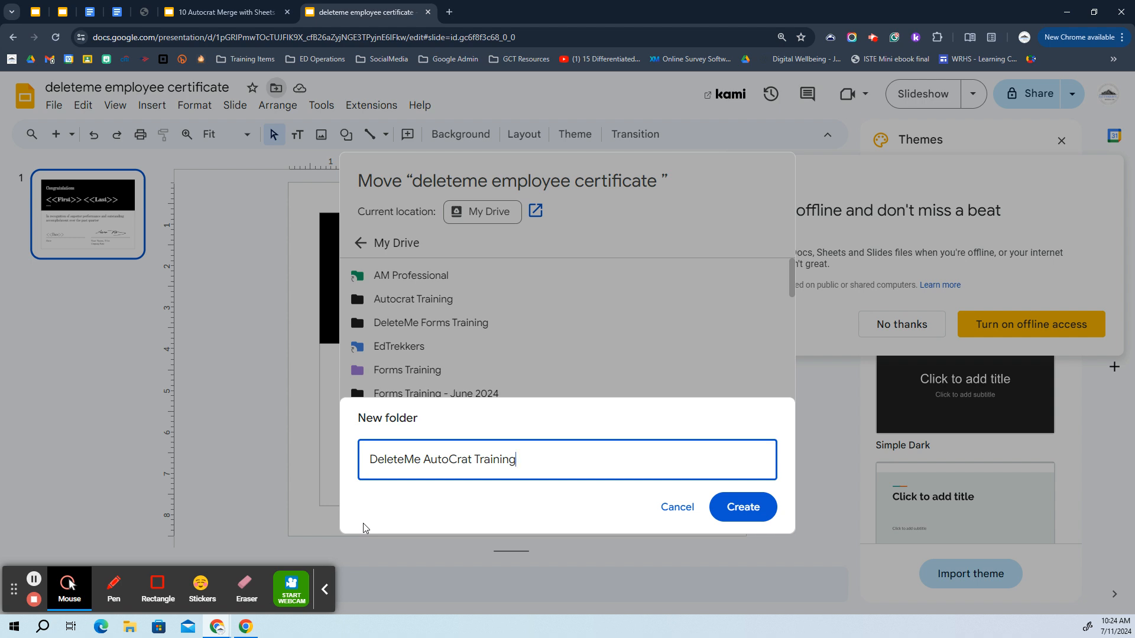
key("Return")
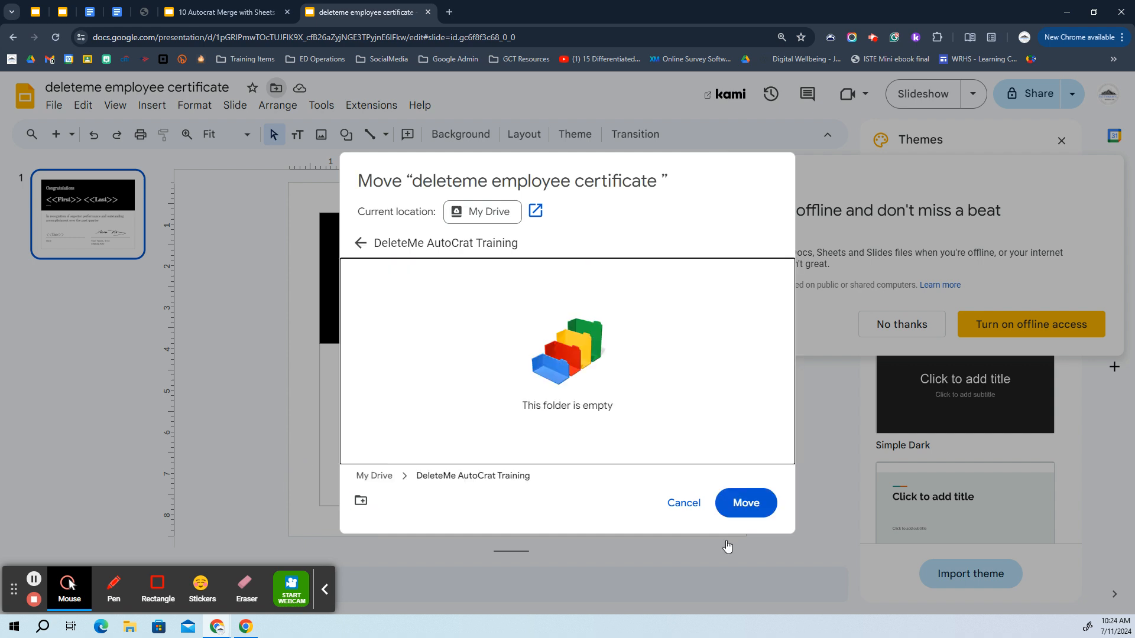
left_click(751, 506)
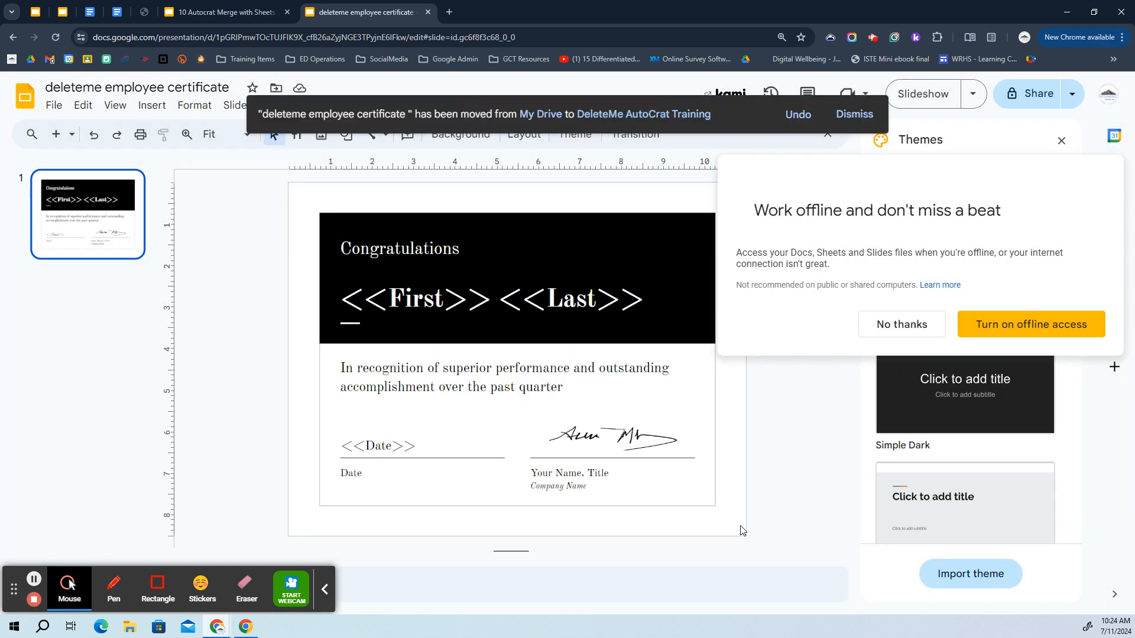
left_click(254, 10)
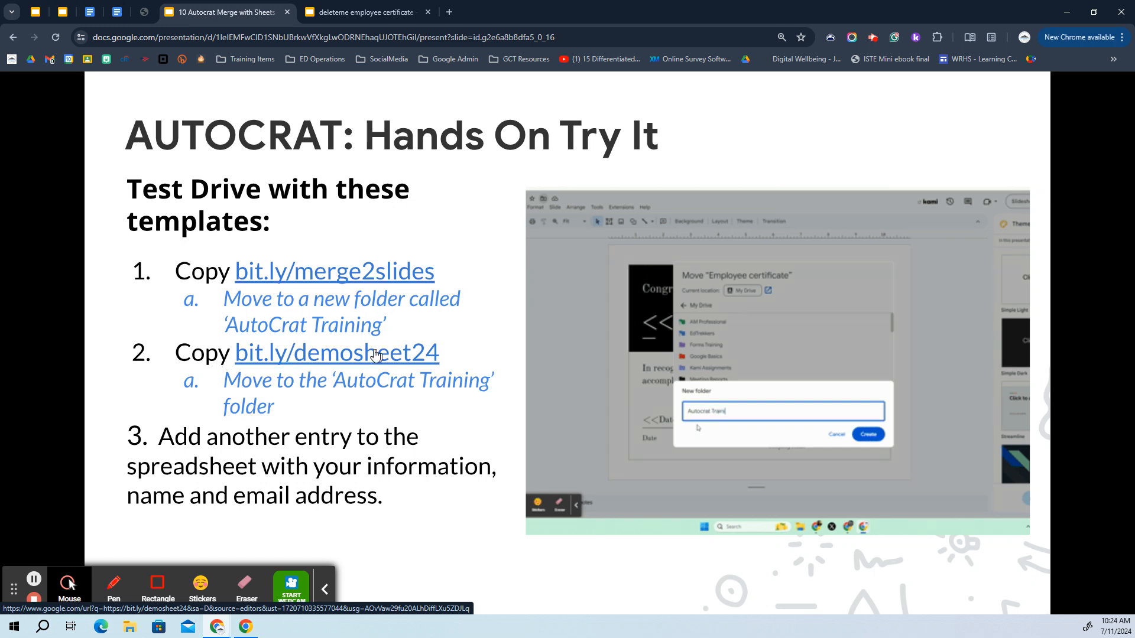
right_click(393, 355)
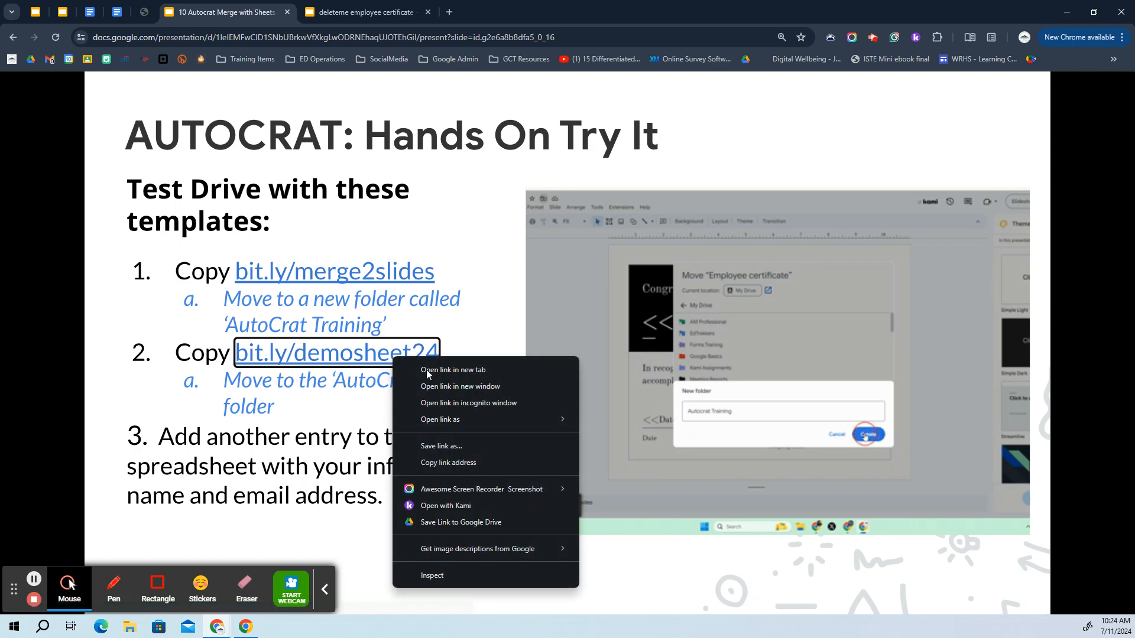
left_click(431, 462)
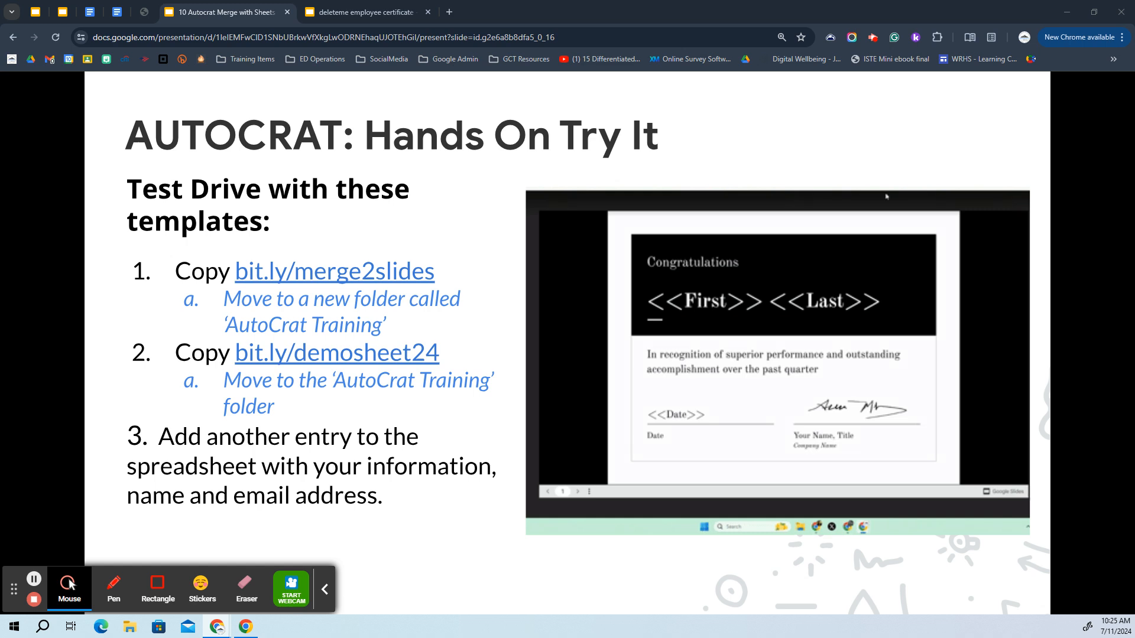
left_click(373, 351)
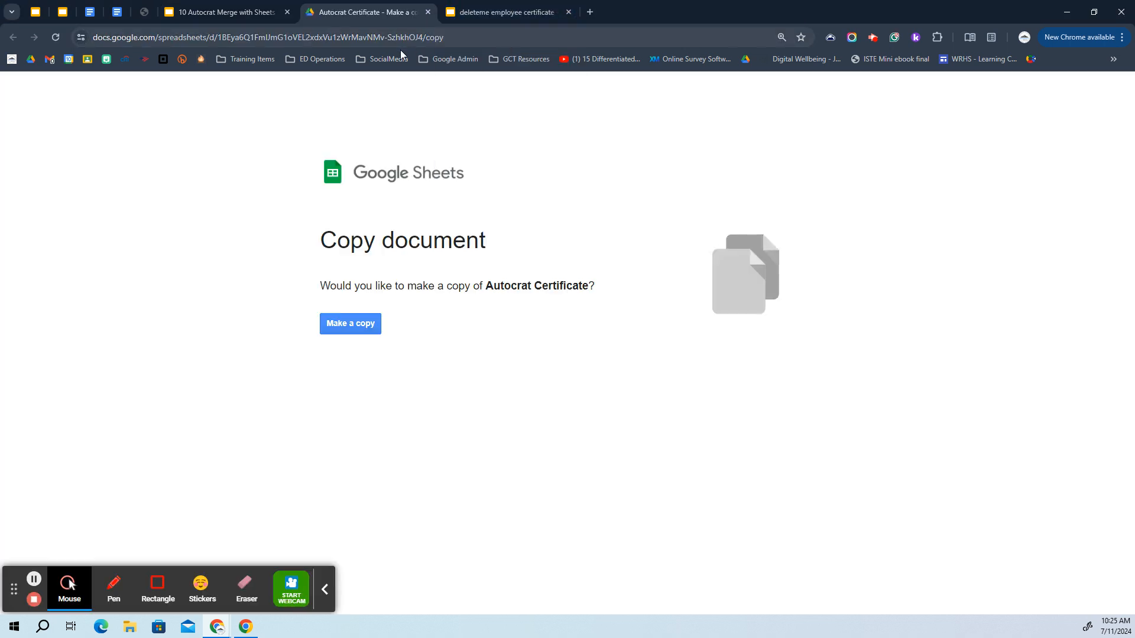
left_click(354, 324)
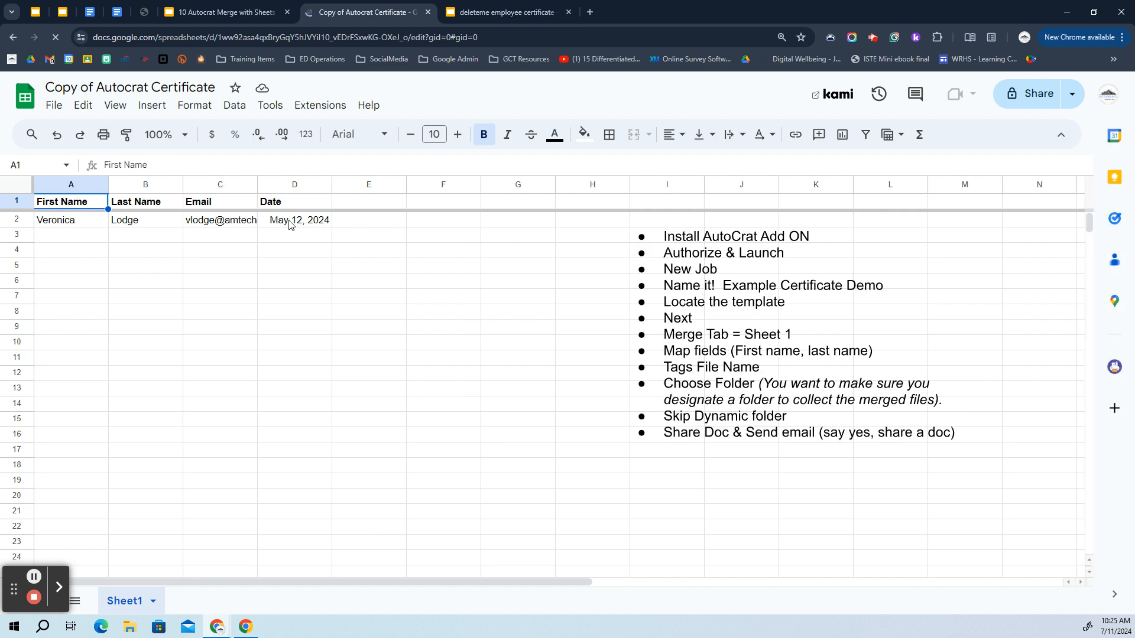
Enter a second person's first name in cell A3 of the copied spreadsheet
left_click(69, 239)
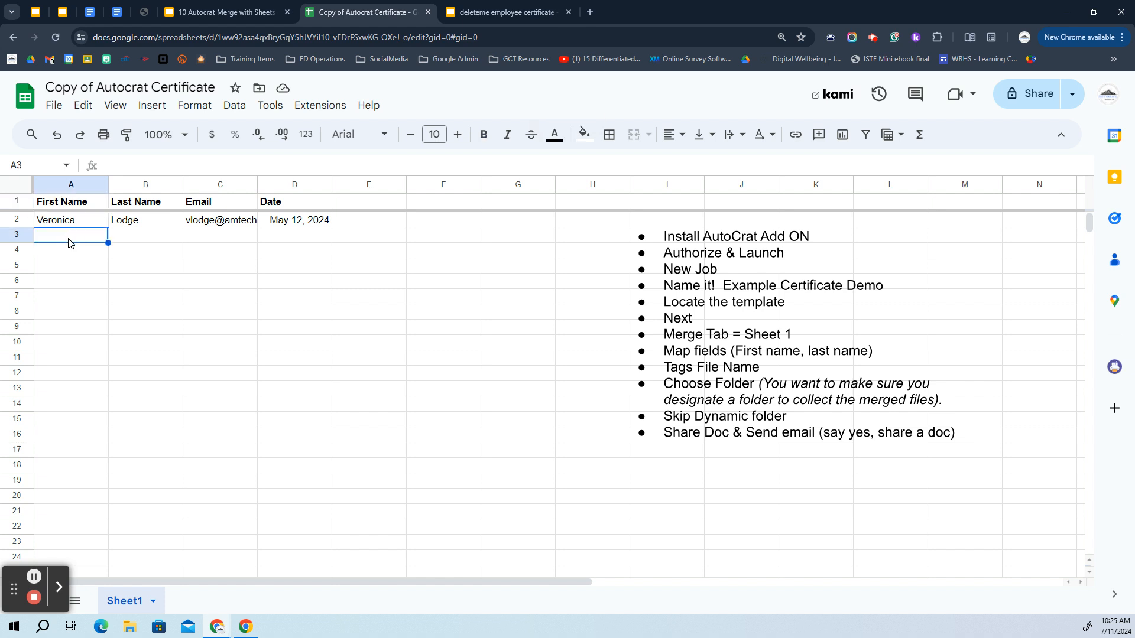
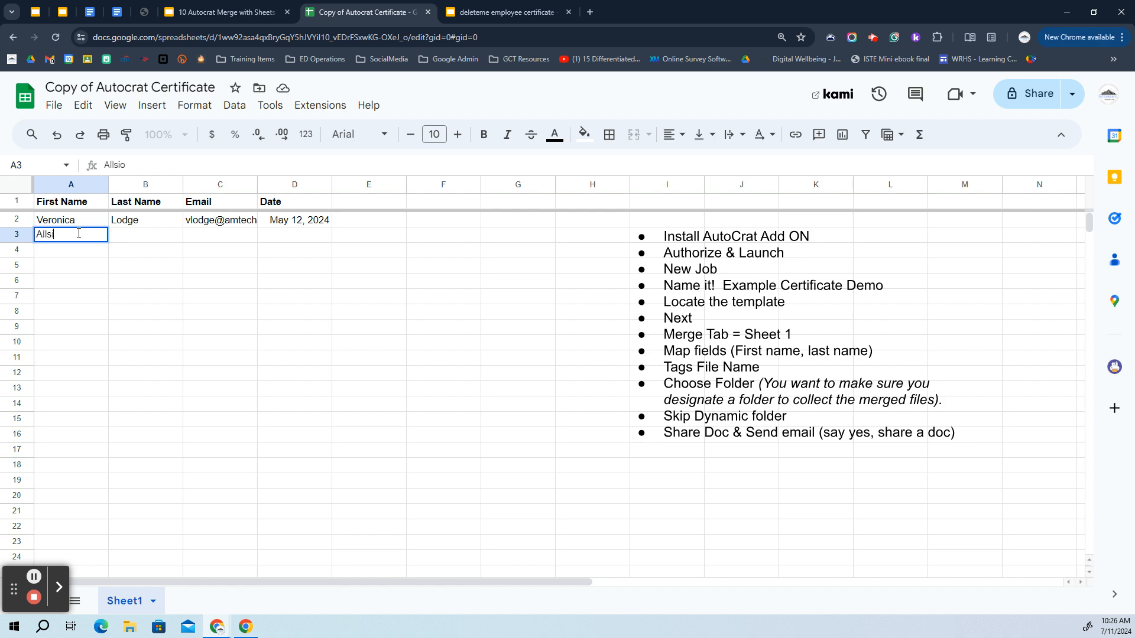
Complete row 3 with the person's last name, email address and the date July 28
key("Tab")
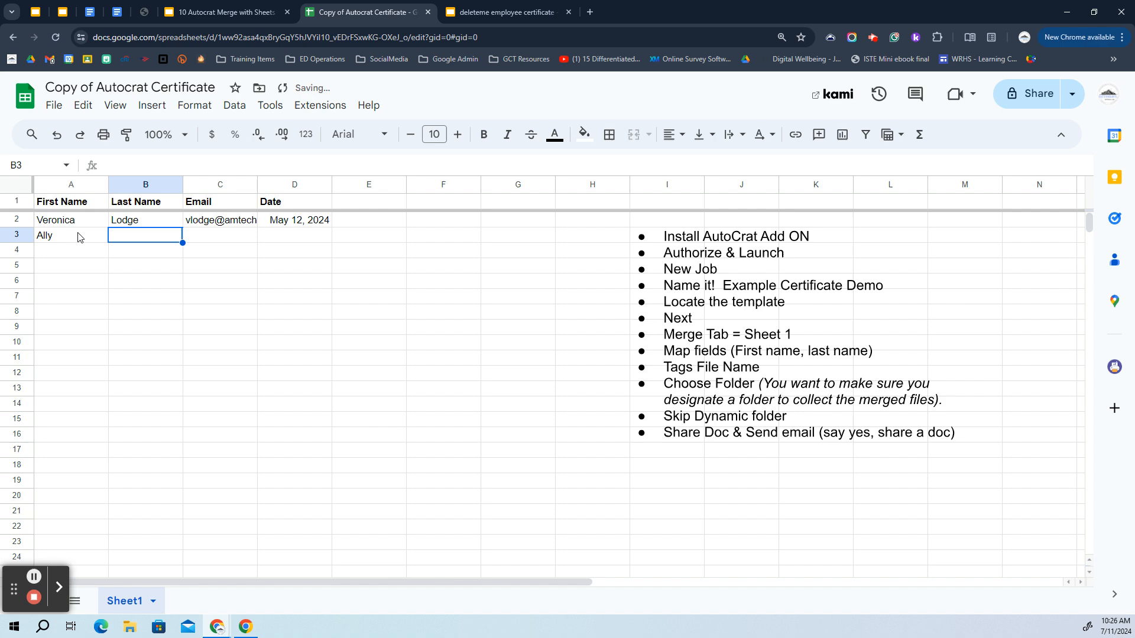
key("Tab")
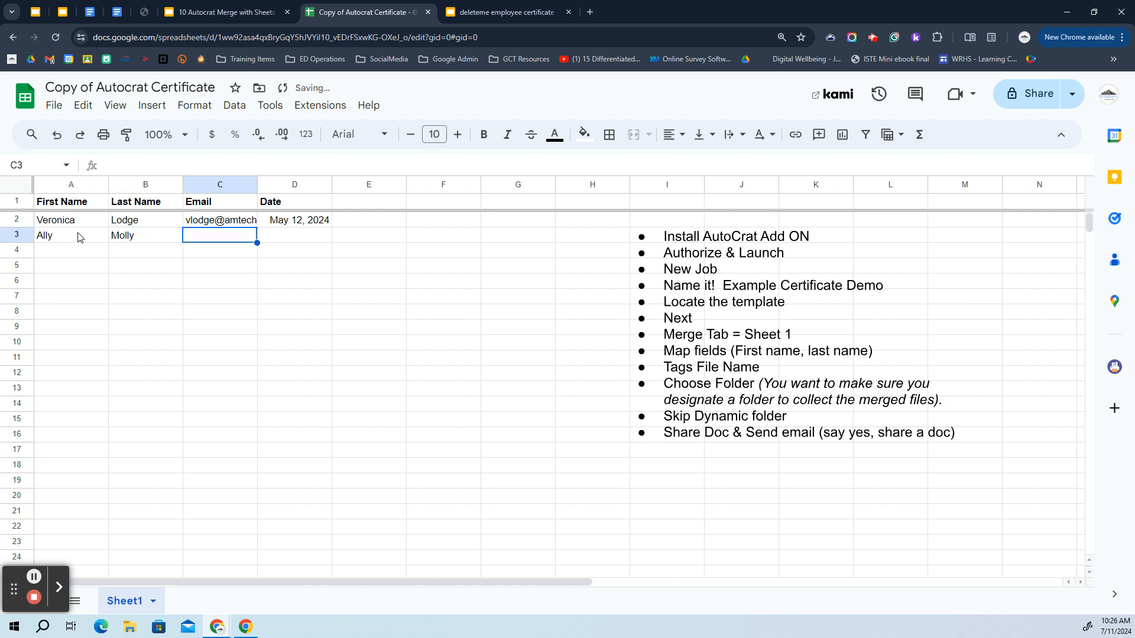
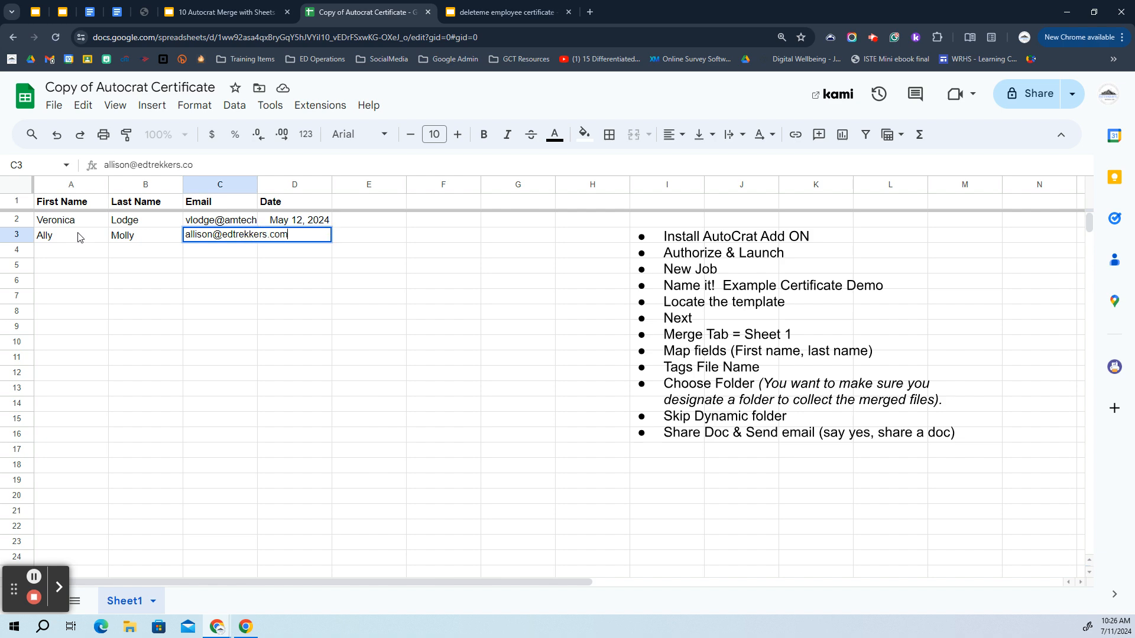
key("Tab")
type("Ju")
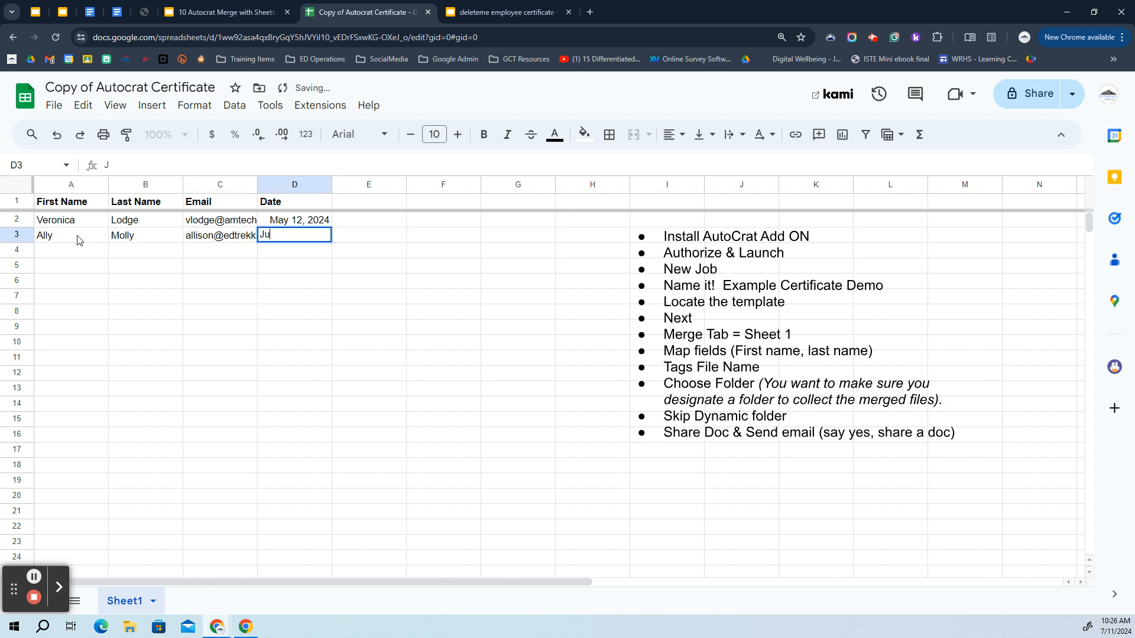
type("ly 28, 2024")
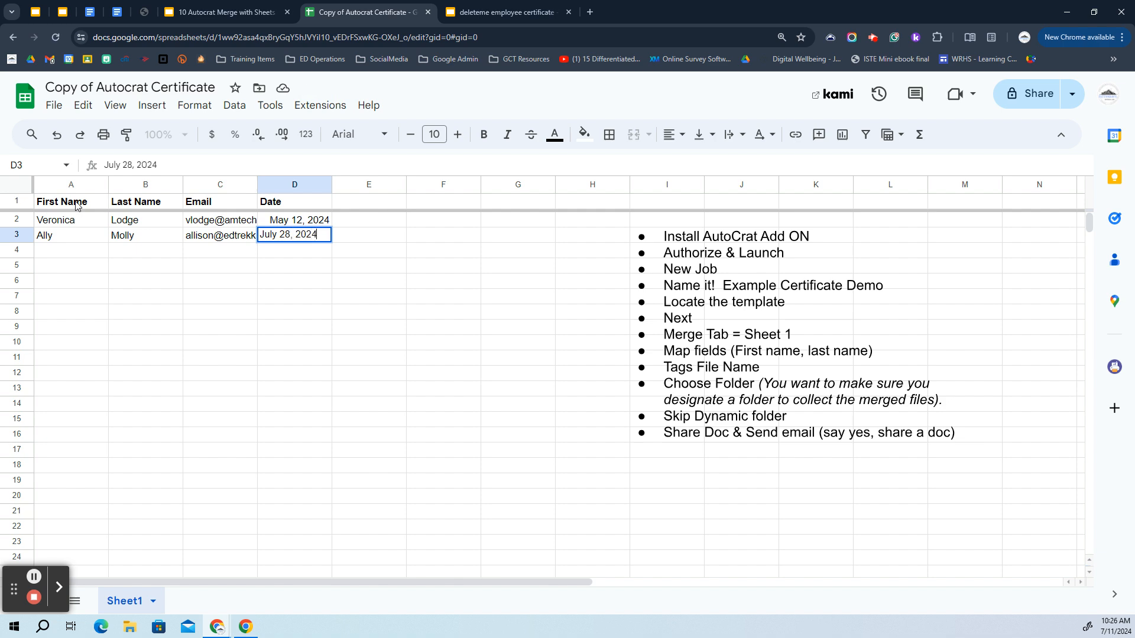
key("Return")
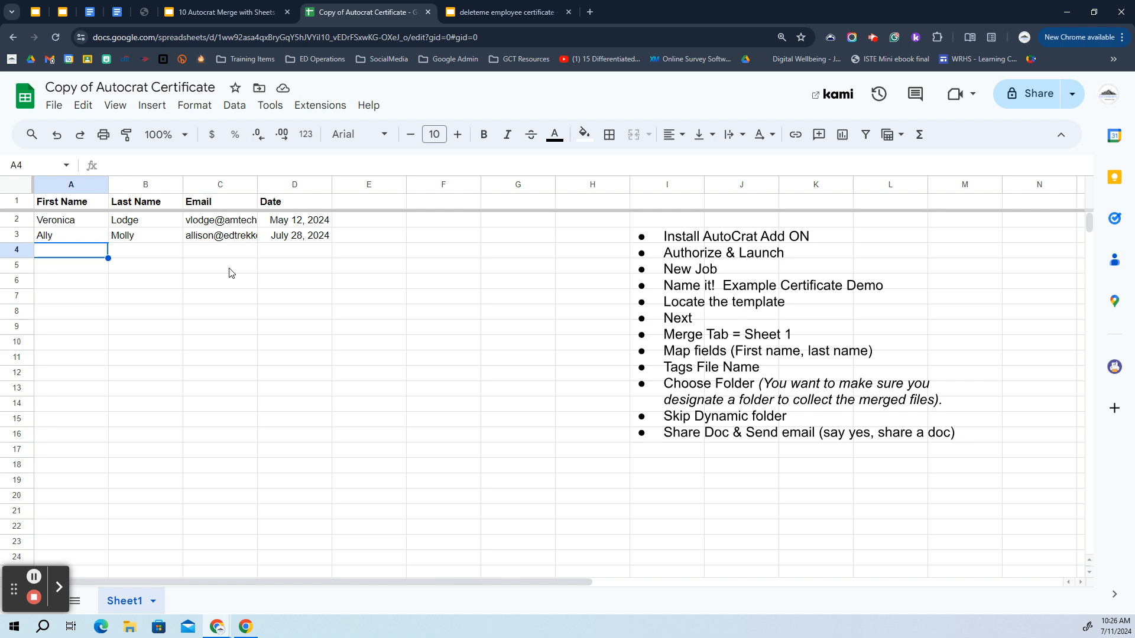
left_click(1029, 93)
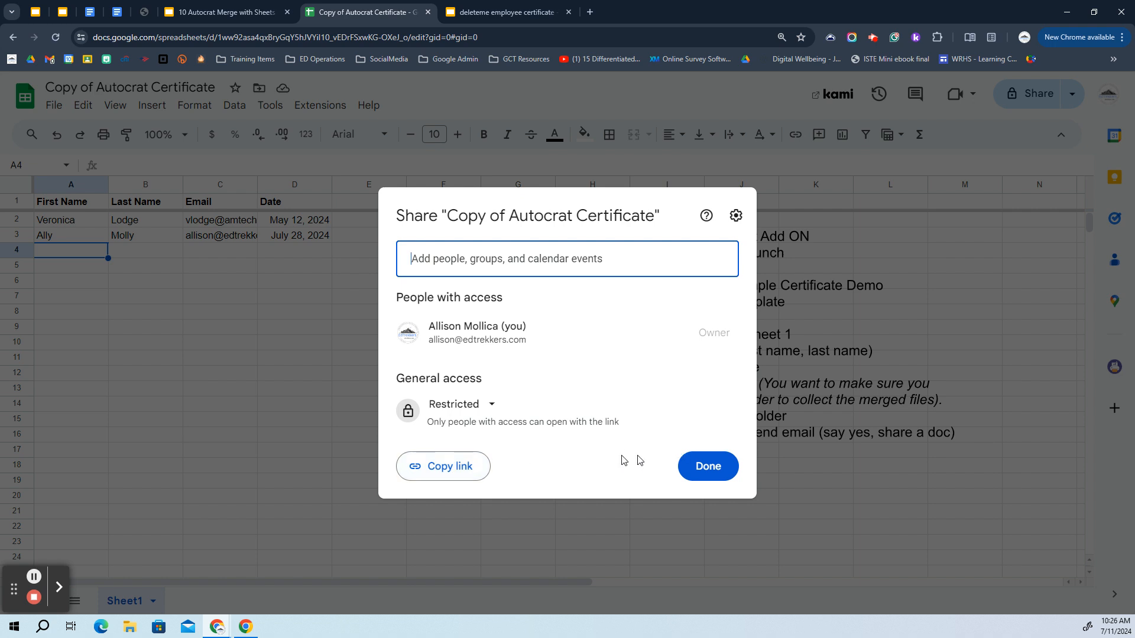
Set General access to Anyone with the link with the Editor role
left_click(480, 406)
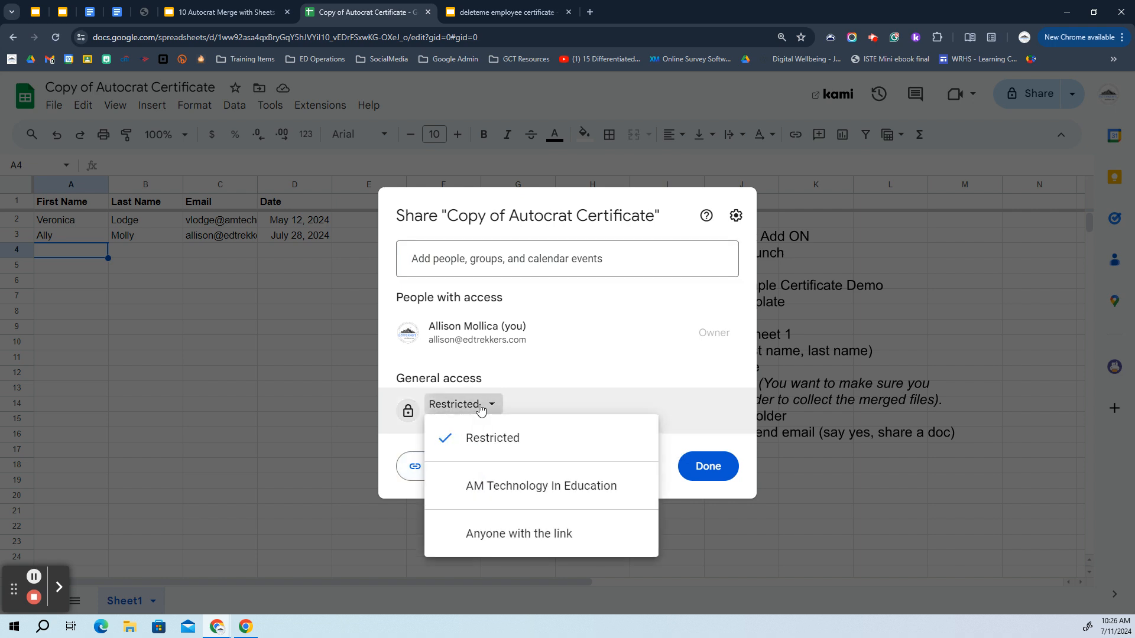
left_click(530, 534)
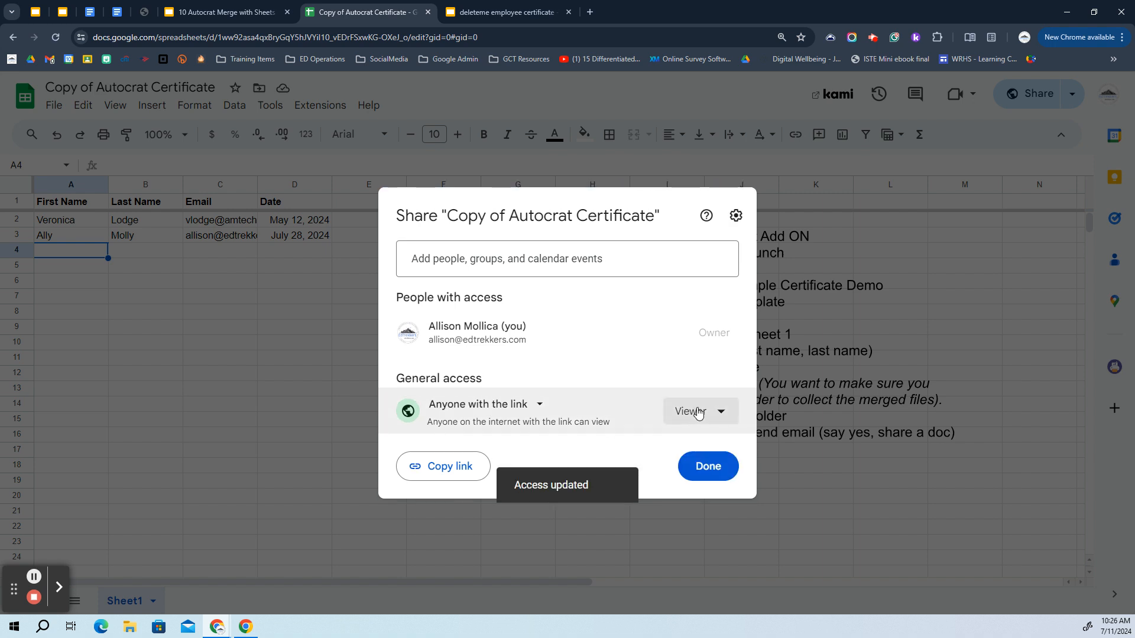
left_click(697, 412)
left_click(721, 539)
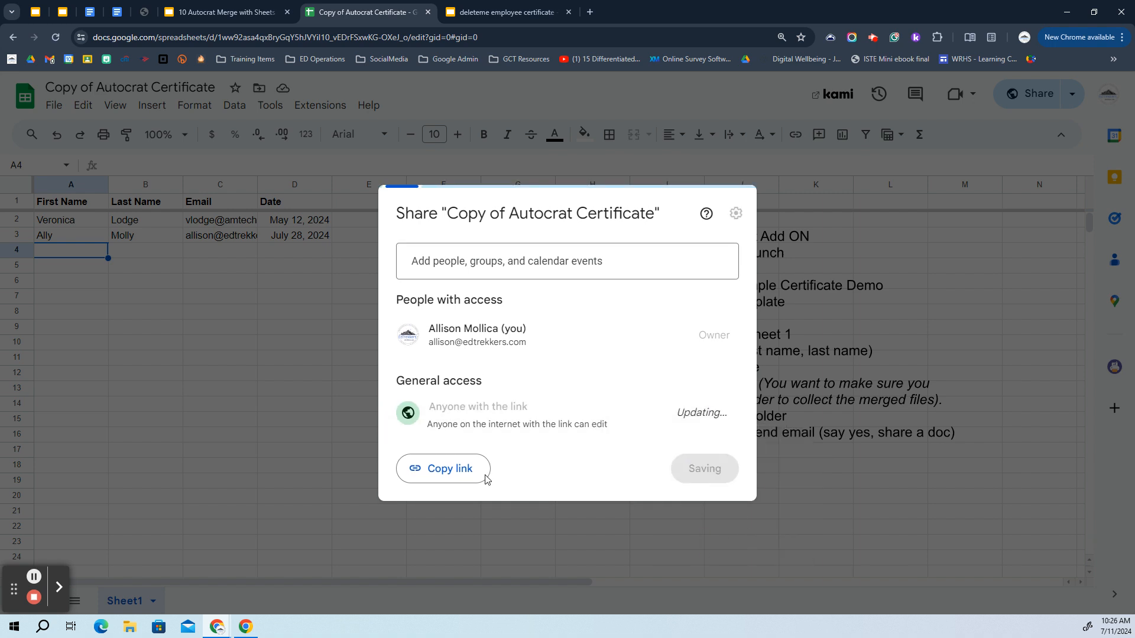
left_click(705, 469)
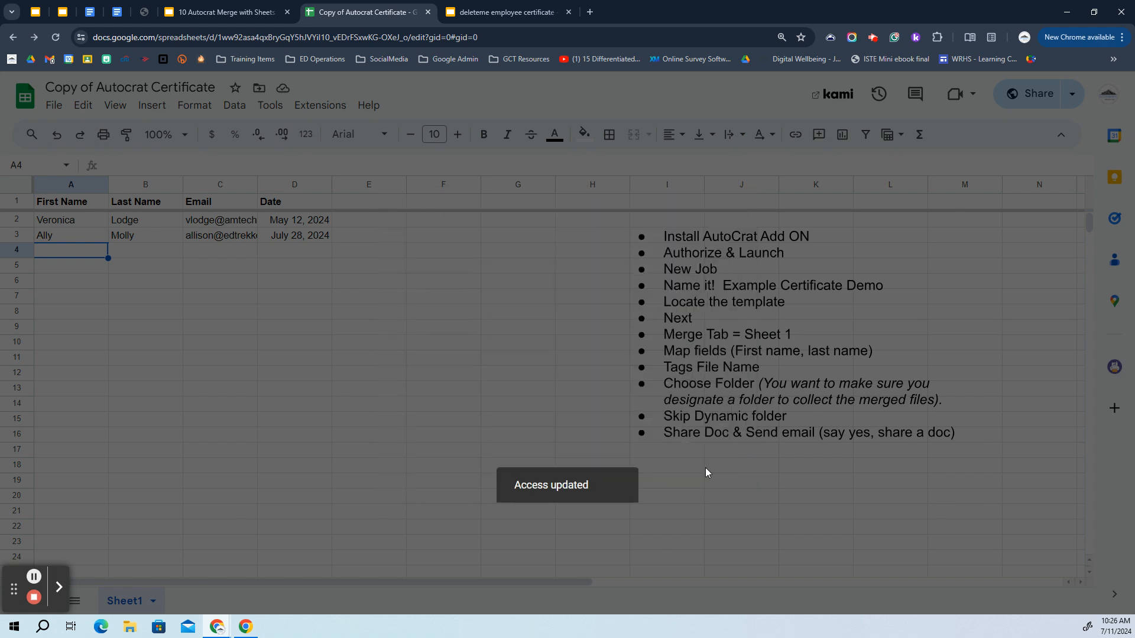
left_click(274, 40)
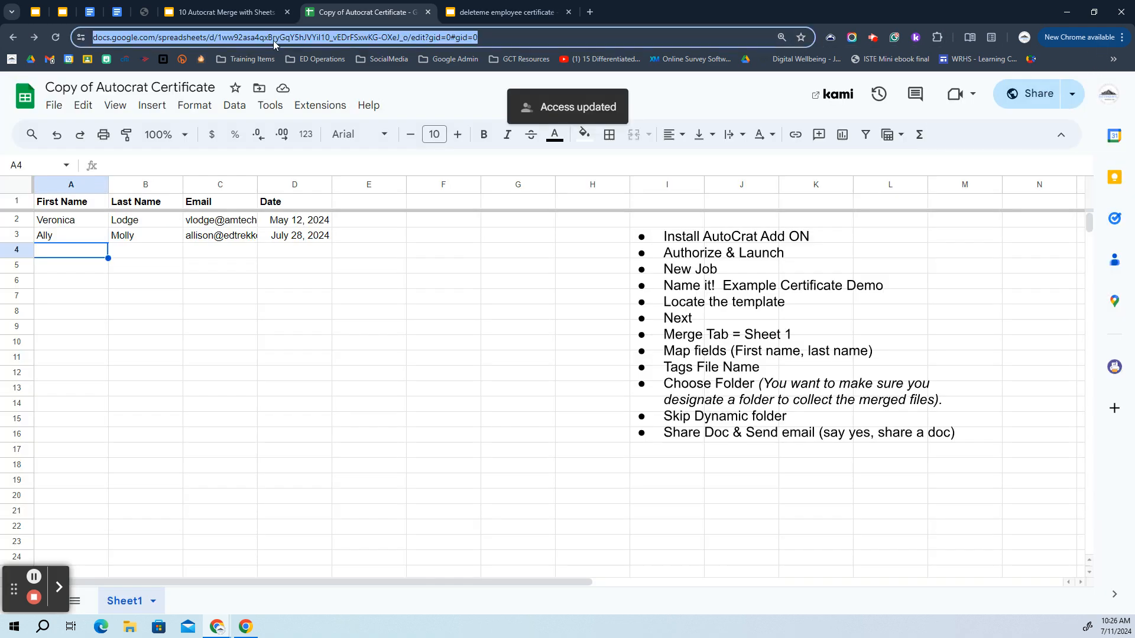
Copy the spreadsheet's URL and load it in a window under another Chrome profile
right_click(273, 40)
left_click(306, 149)
left_click(1025, 39)
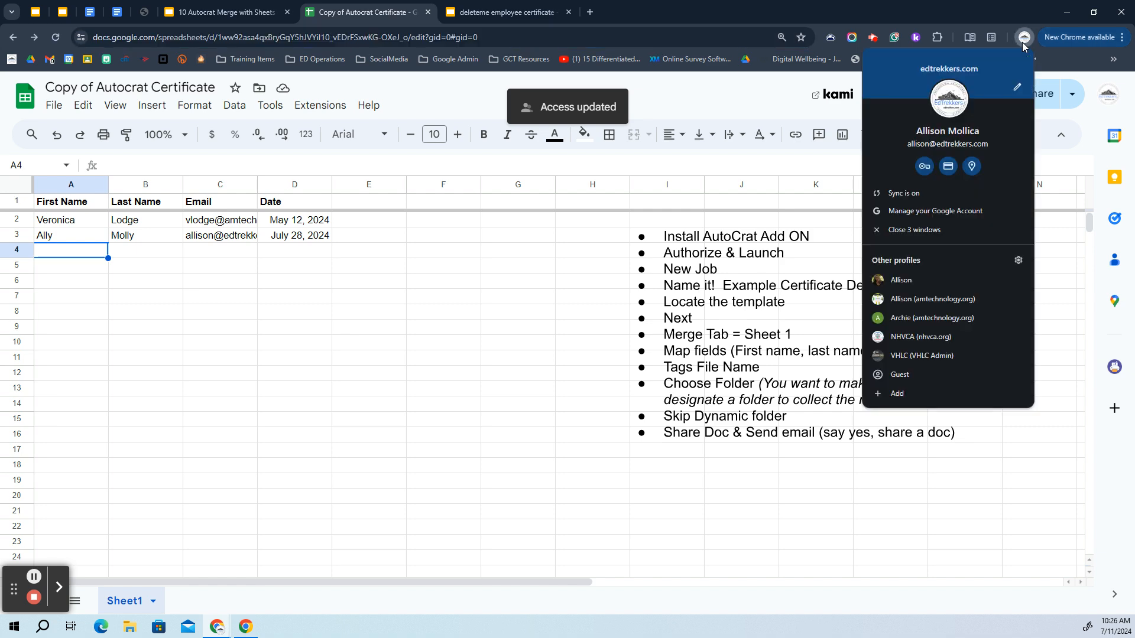
left_click(921, 320)
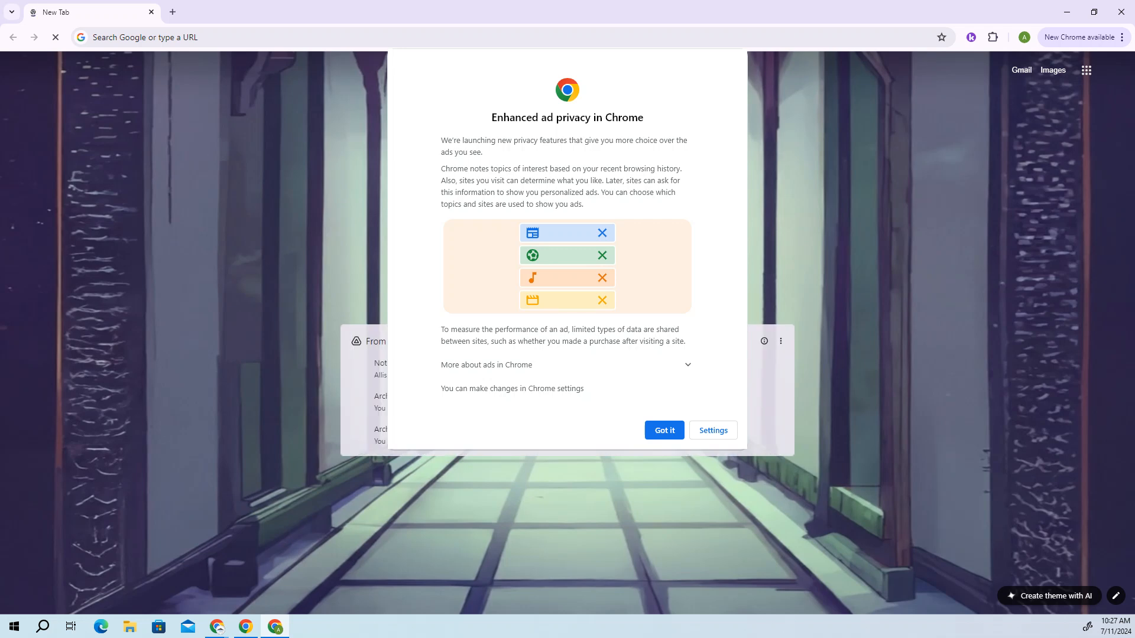
left_click(676, 435)
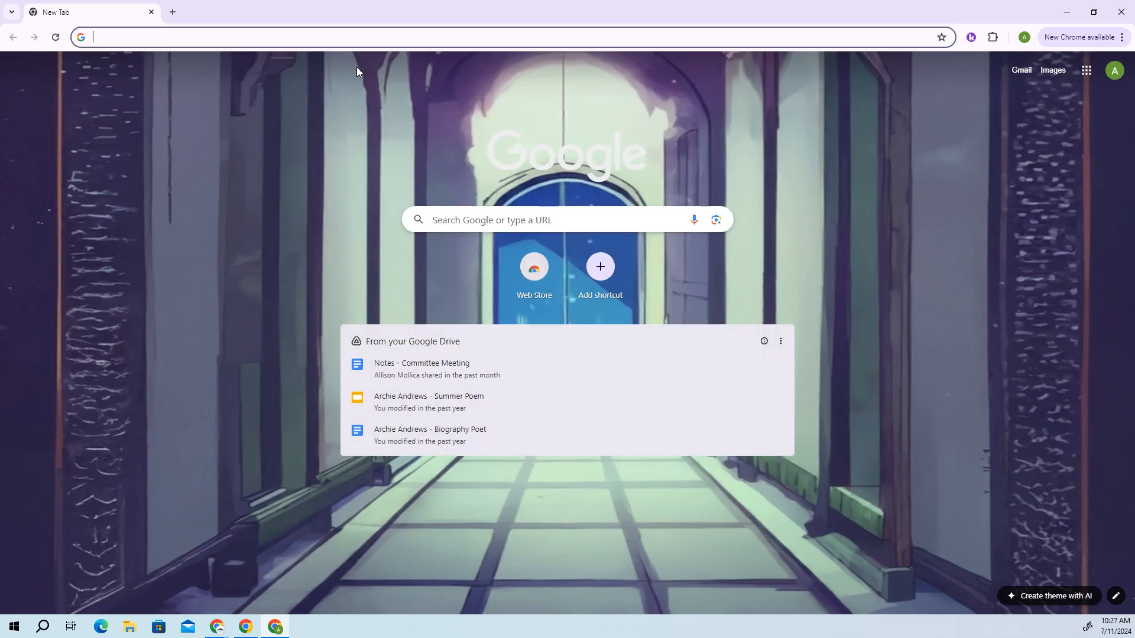
key("ctrl+v")
key("Return")
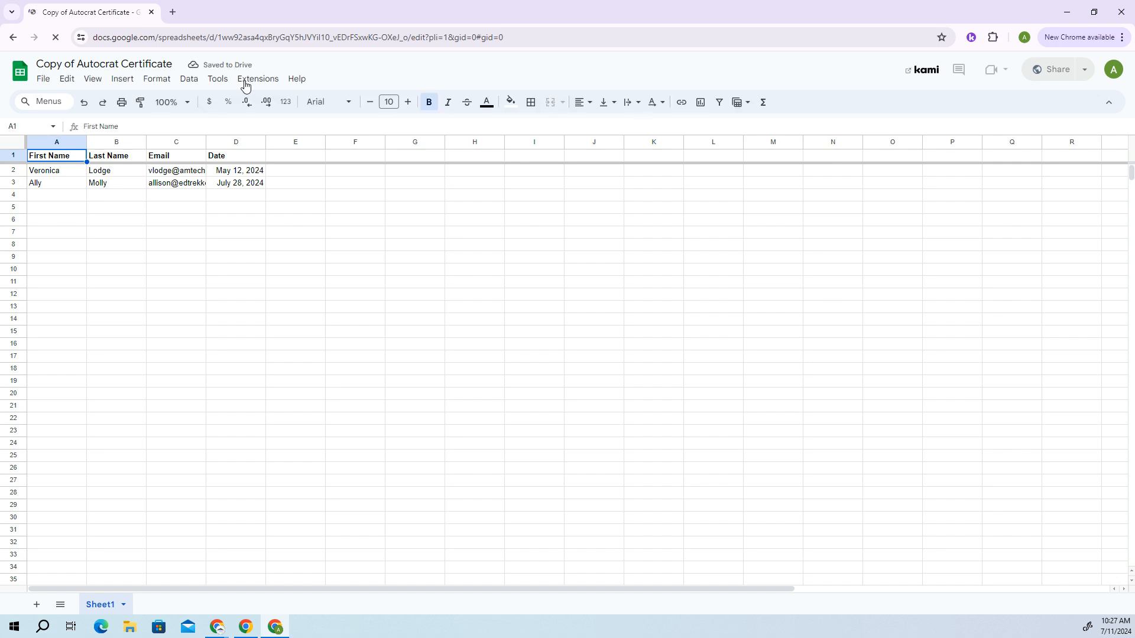
Open Extensions > Add-ons > Get add-ons to reach the Google Workspace Marketplace
left_click(259, 83)
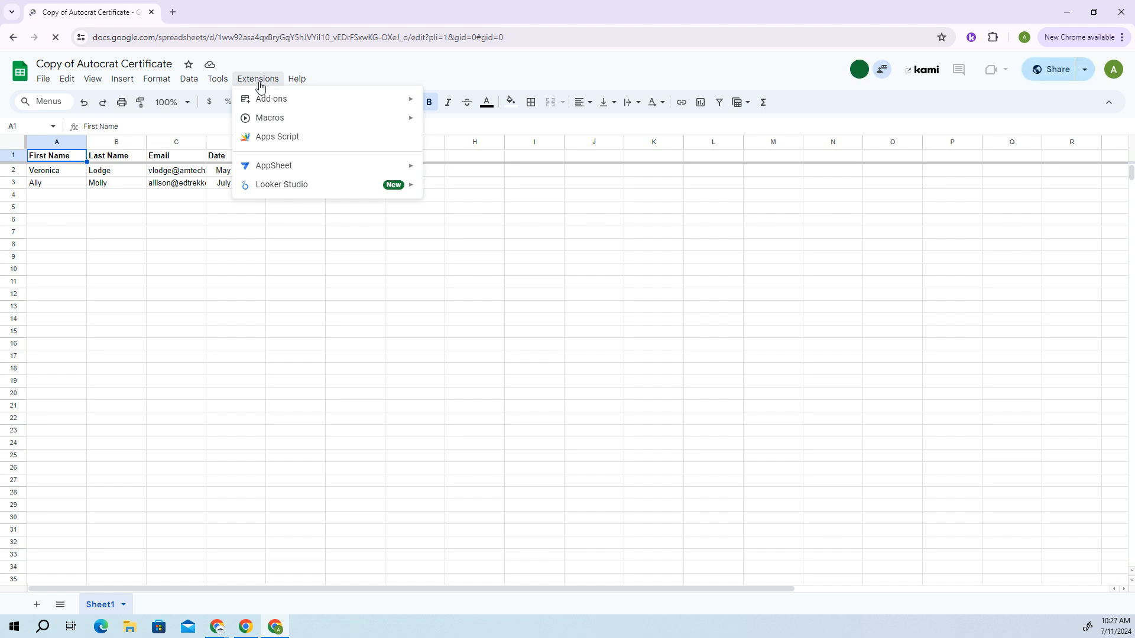
left_click(269, 84)
left_click(270, 83)
mouse_move(274, 101)
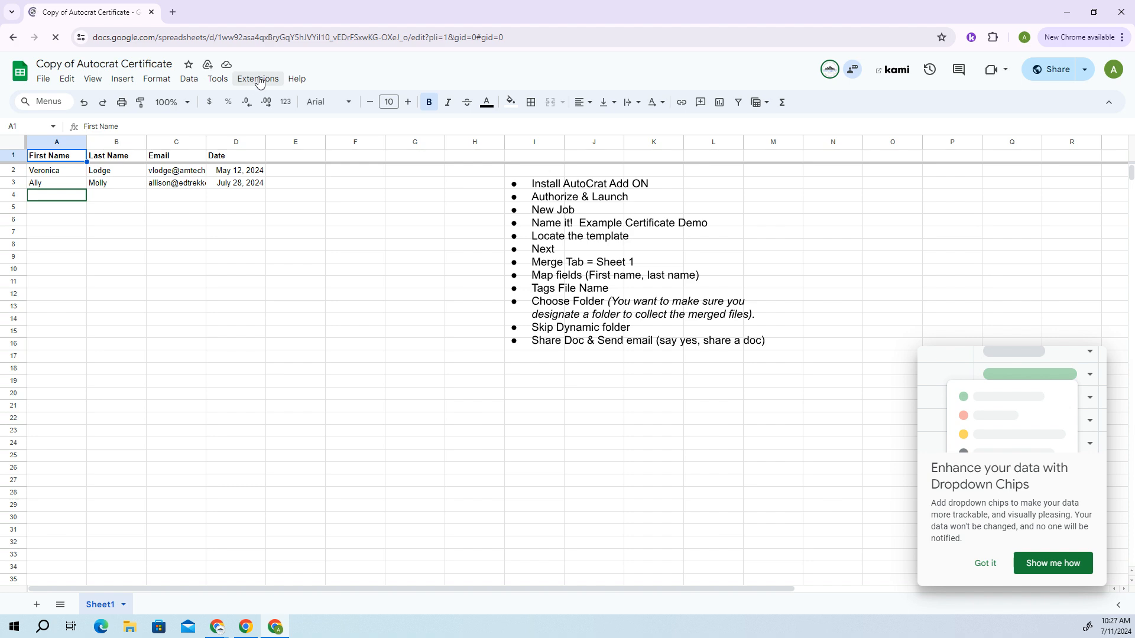
left_click(259, 83)
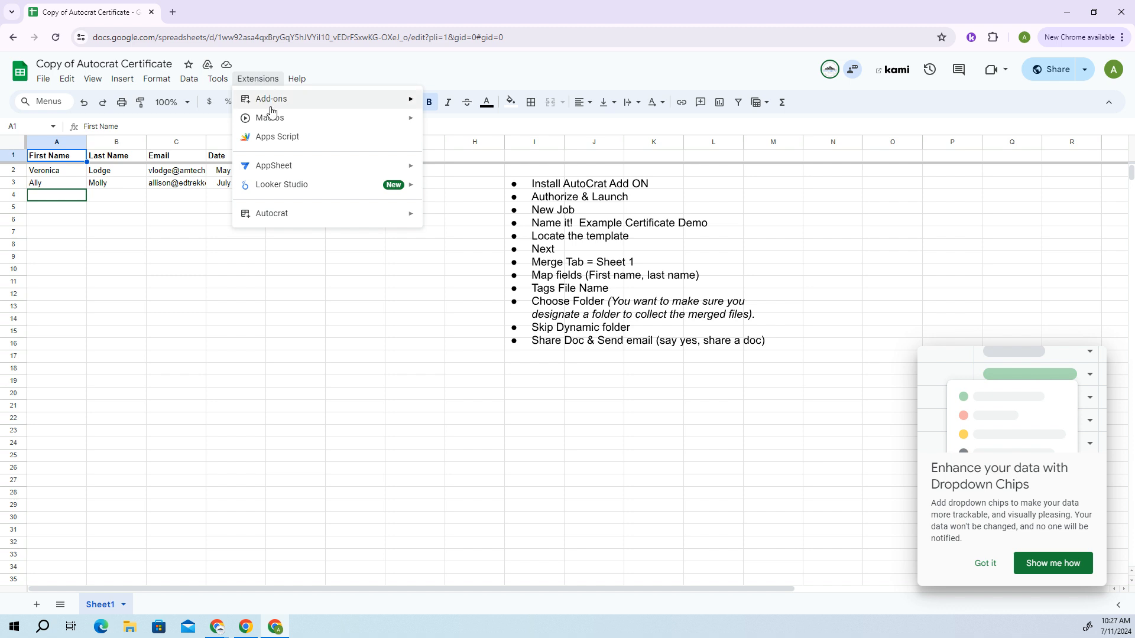
mouse_move(272, 103)
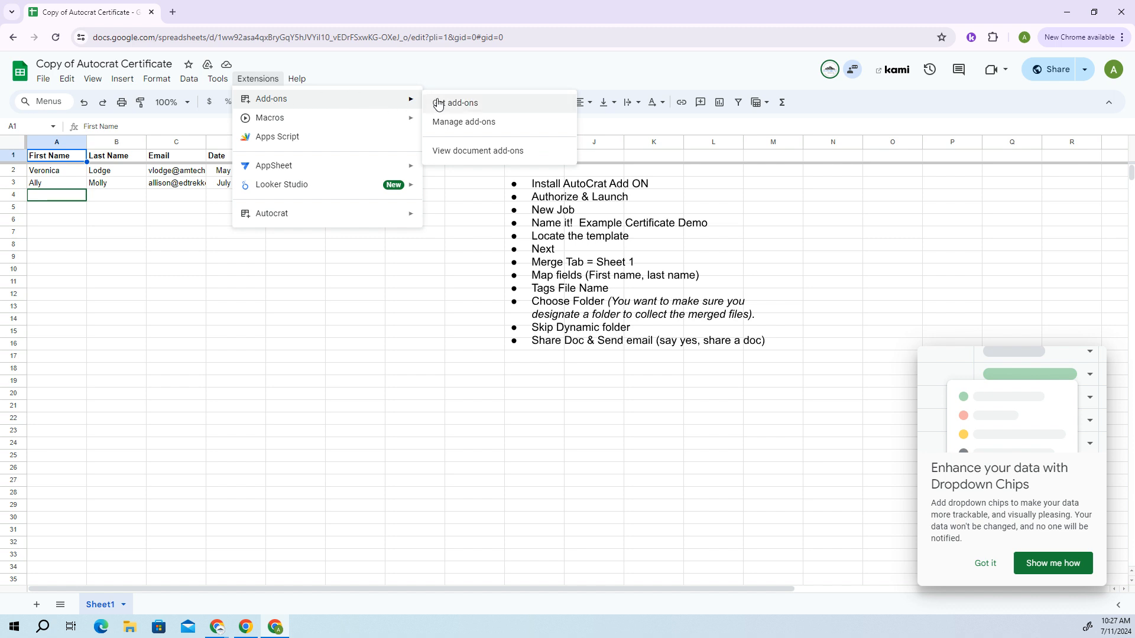
left_click(481, 104)
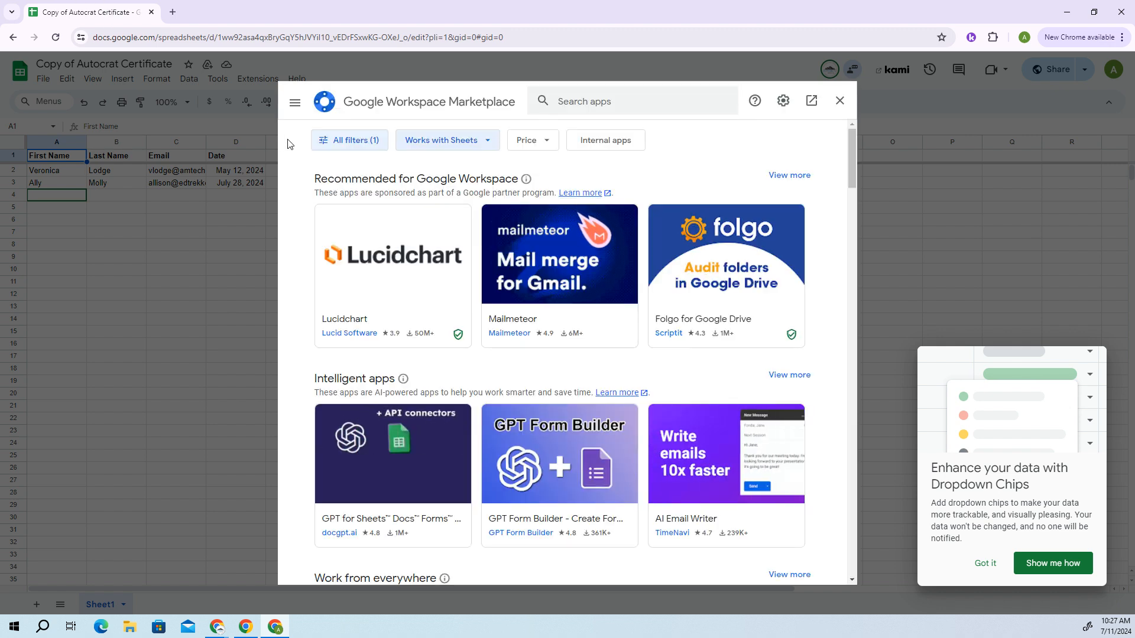
Search the Marketplace for 'auto', confirm Autocrat is already installed, and close the Marketplace
left_click(565, 102)
type("a")
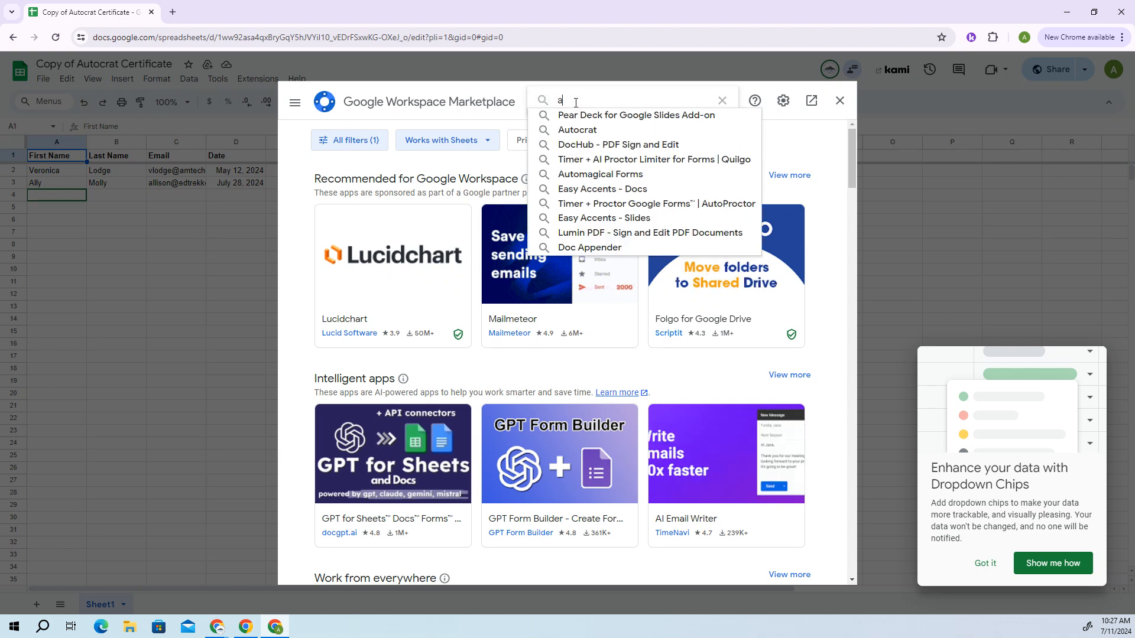
type("uto")
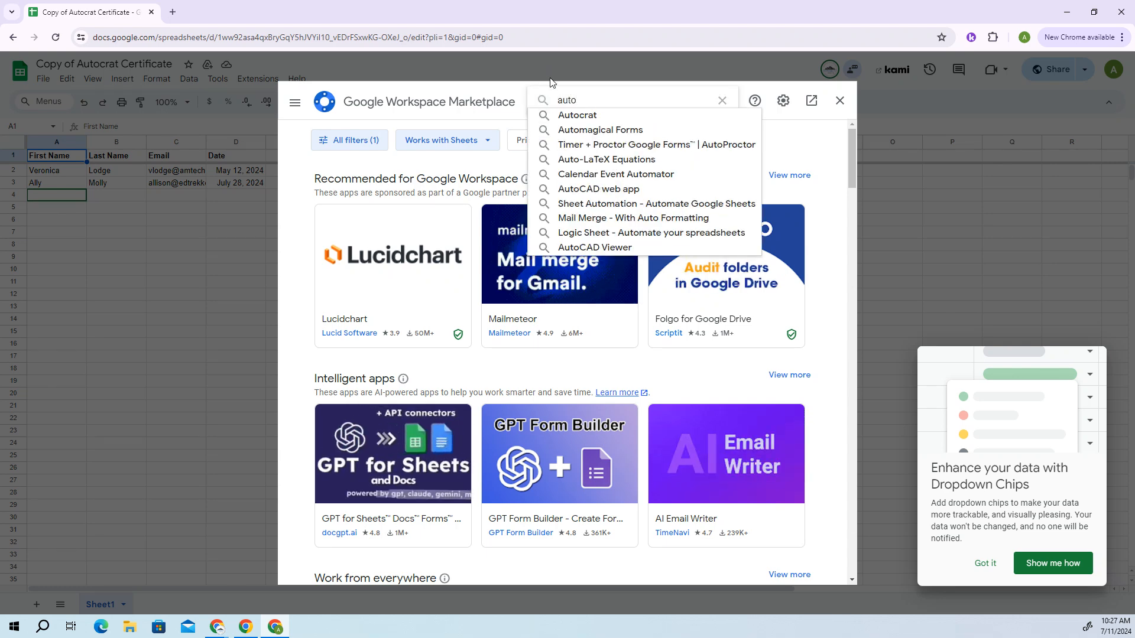
left_click(578, 115)
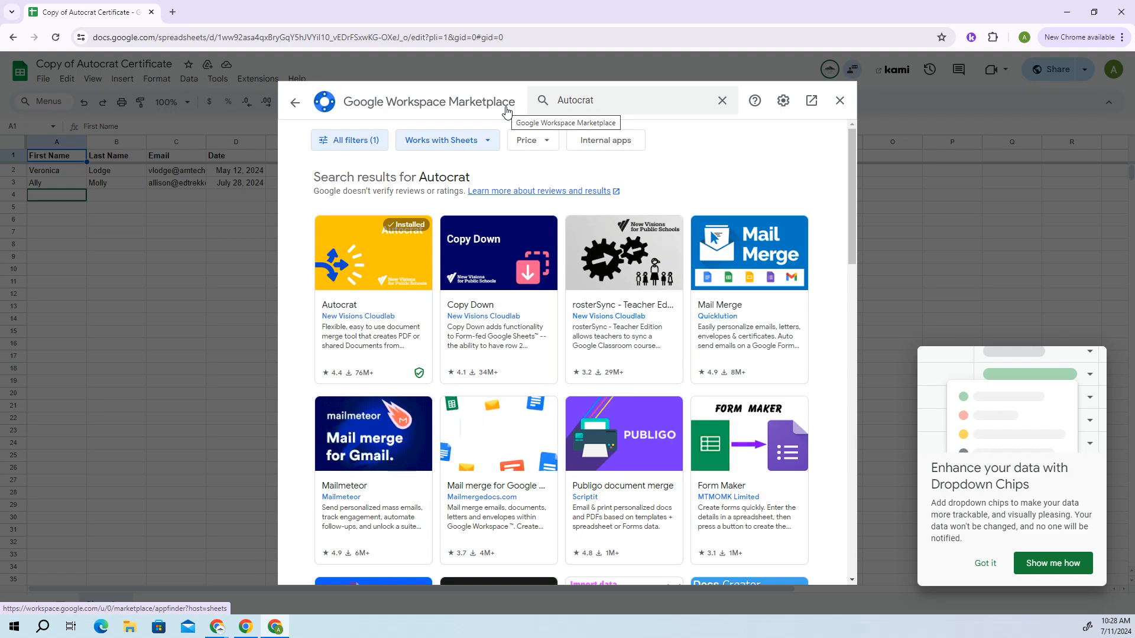
left_click(375, 296)
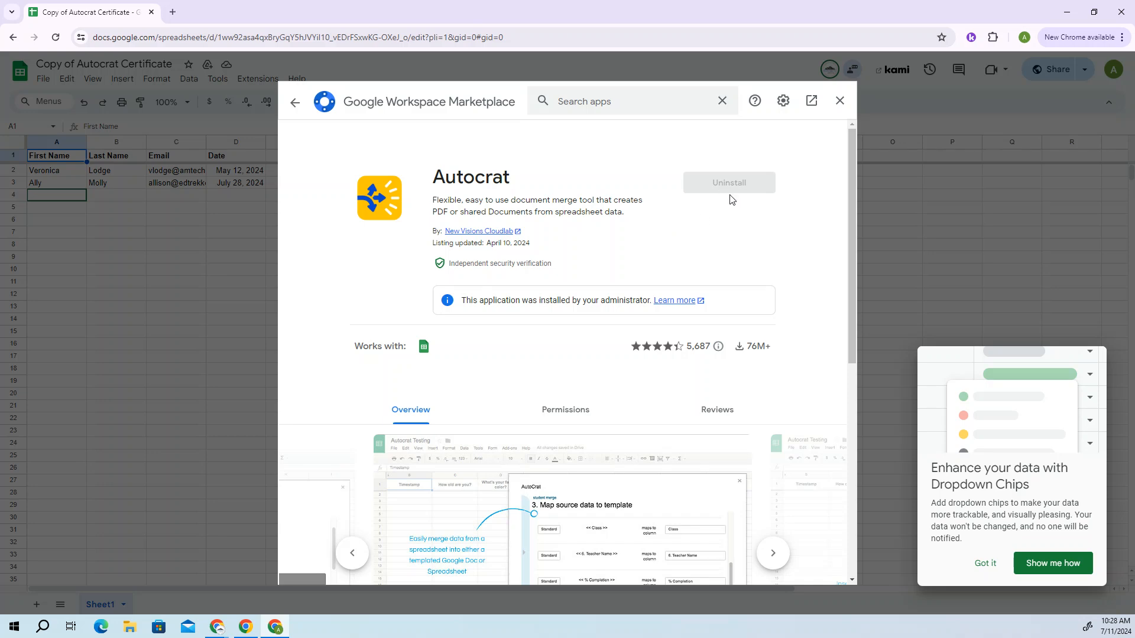
scroll(732, 198, "down", 3)
scroll(732, 203, "up", 3)
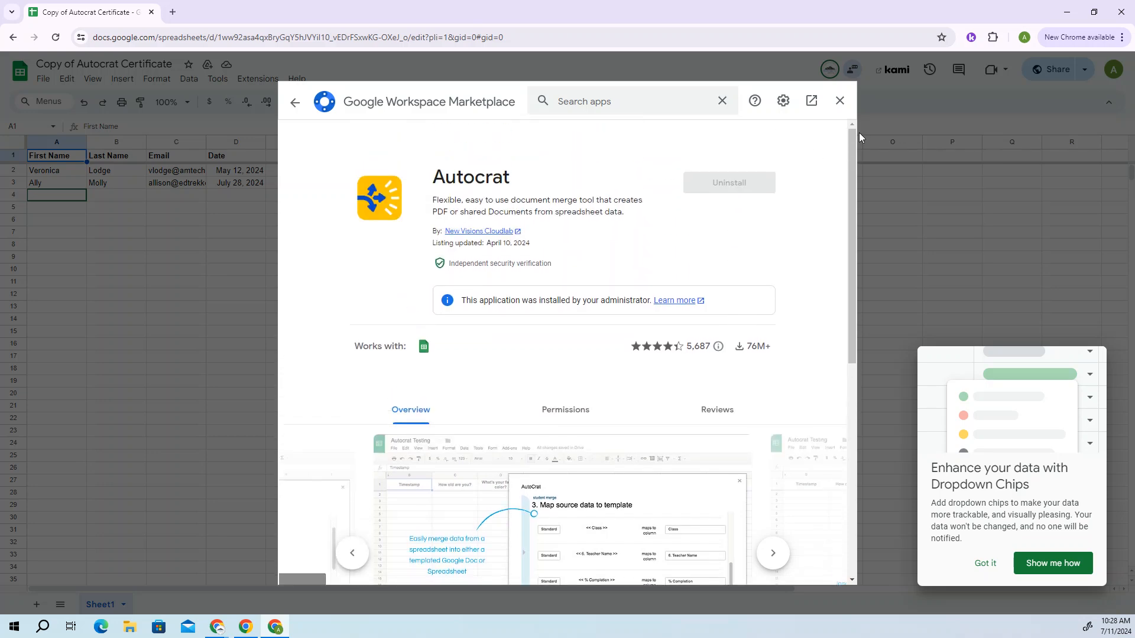
left_click(840, 104)
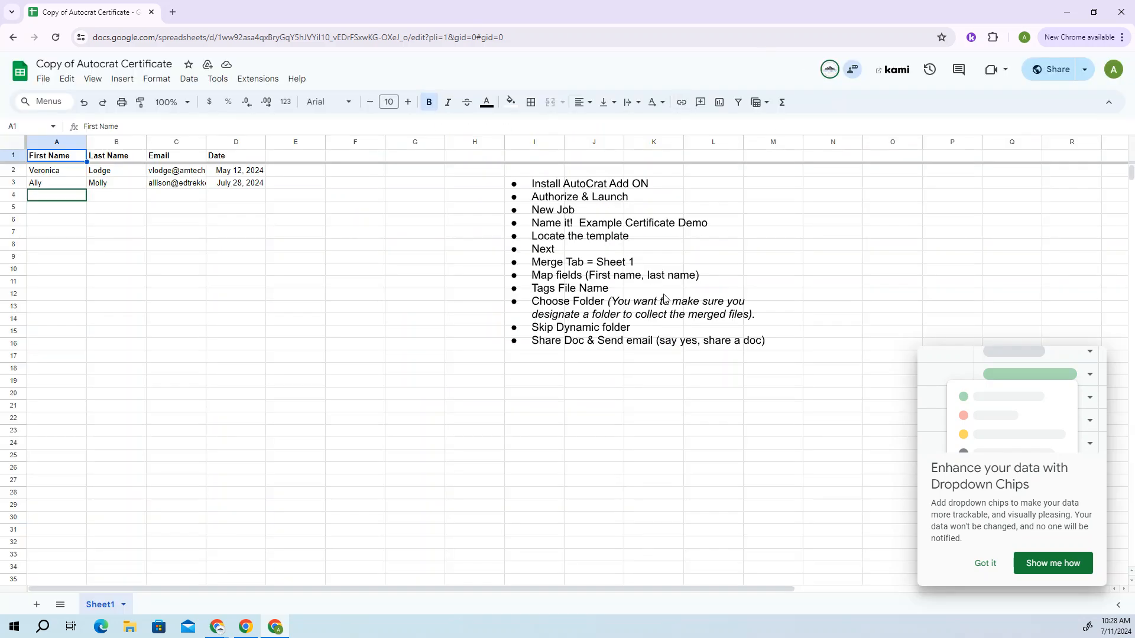
Check the Extensions menu to confirm Autocrat is listed among the installed add-ons
left_click(266, 82)
mouse_move(269, 100)
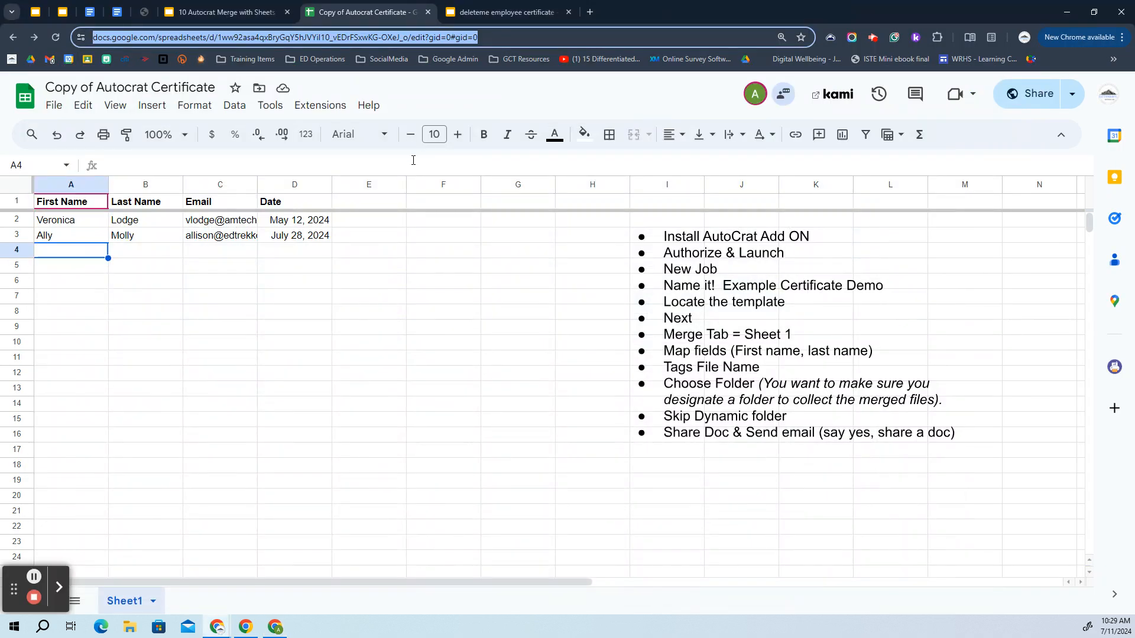
left_click(329, 107)
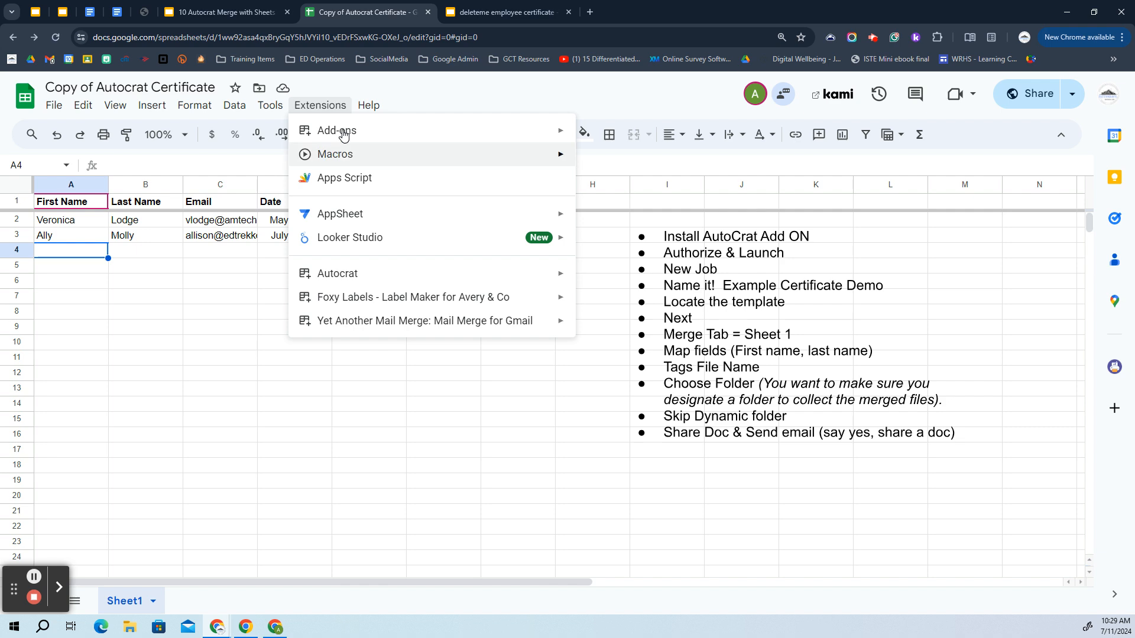
mouse_move(345, 137)
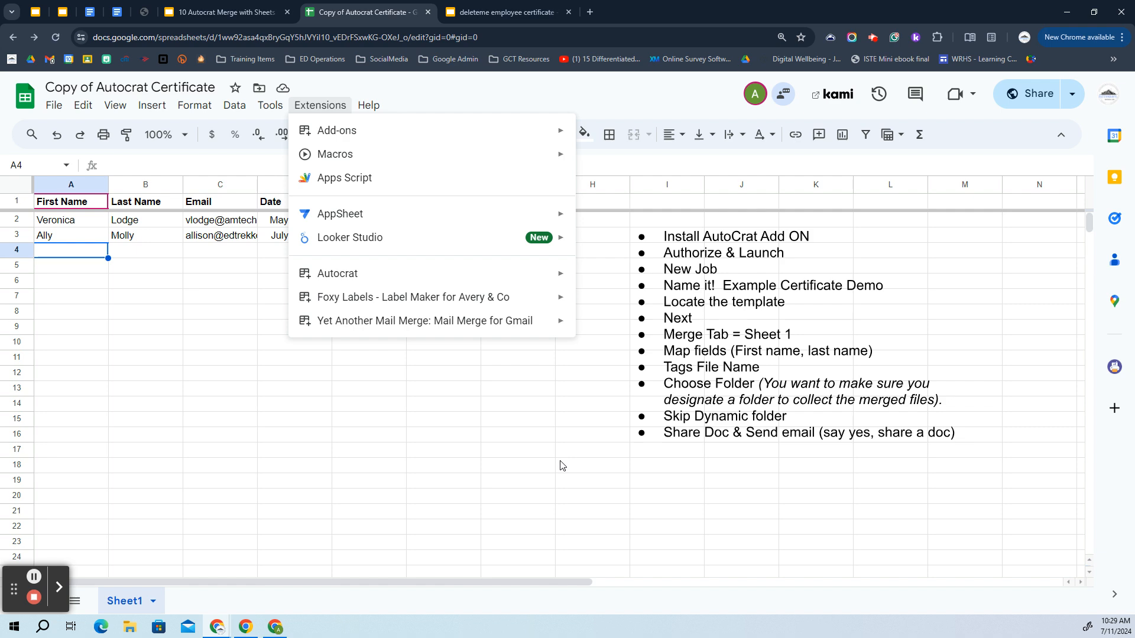
left_click(238, 5)
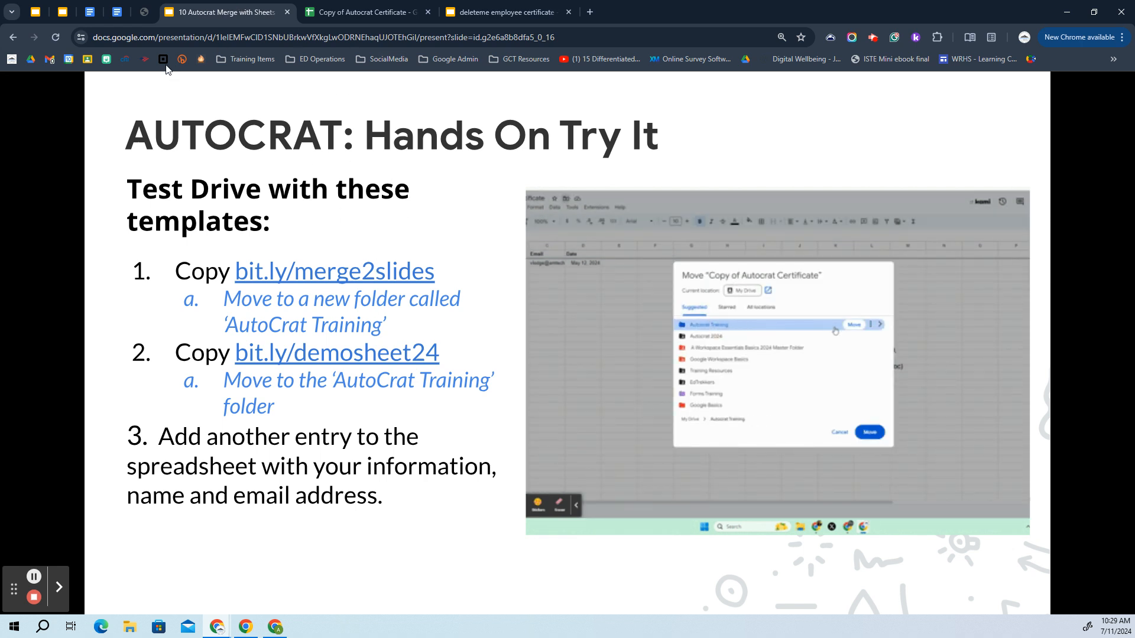
left_click(367, 14)
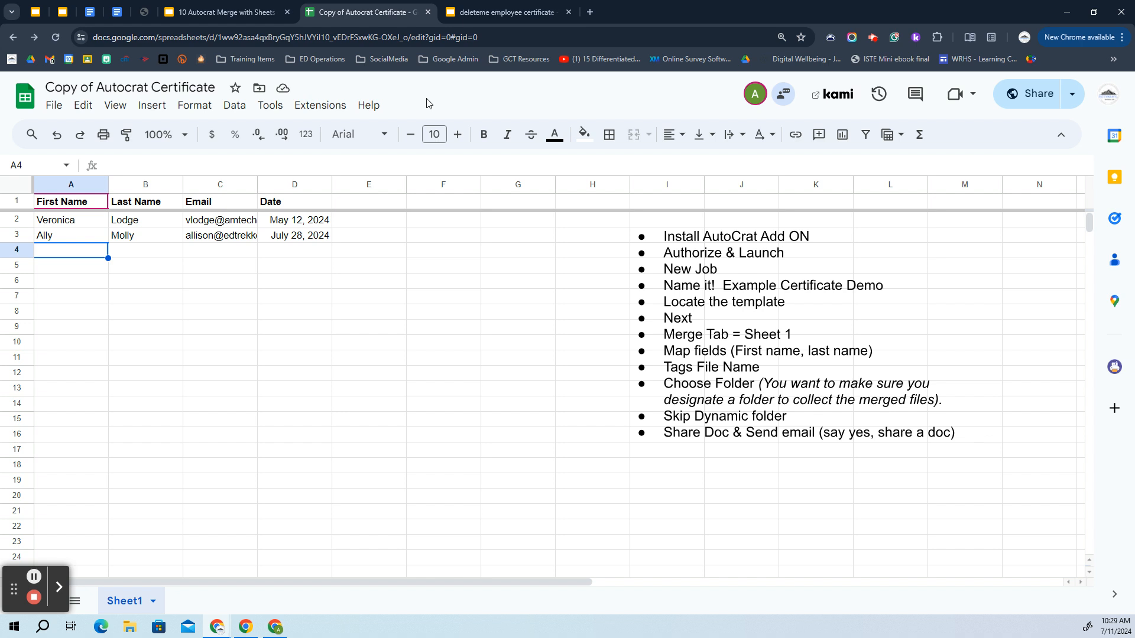
Move the spreadsheet into the DeleteMe AutoCrat Training folder and dismiss the confirmation
left_click(260, 90)
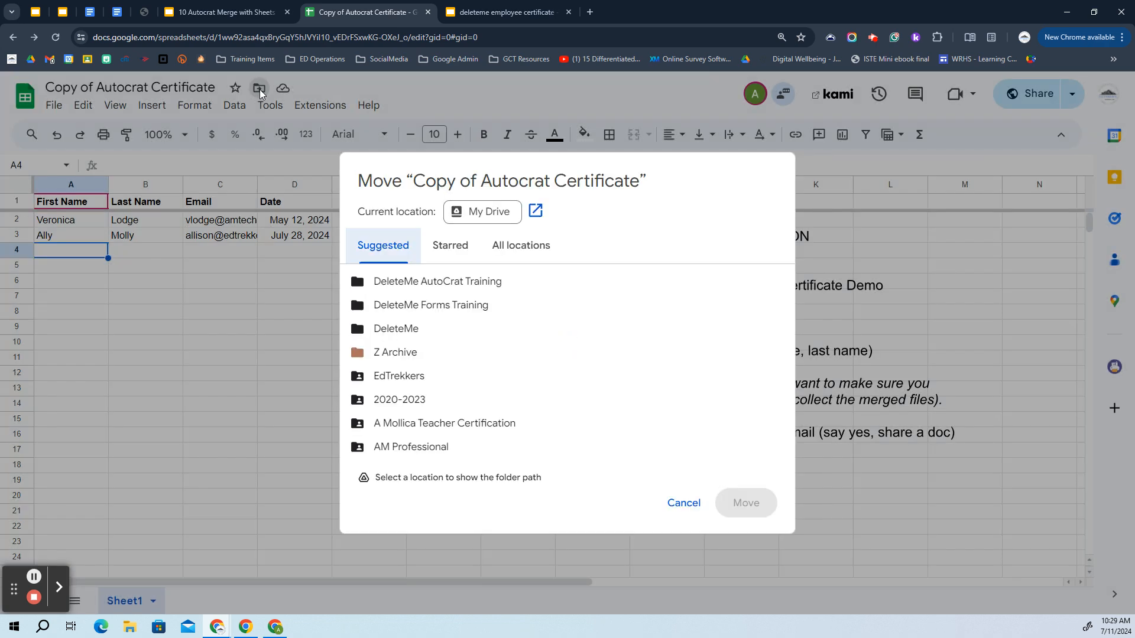
left_click(411, 287)
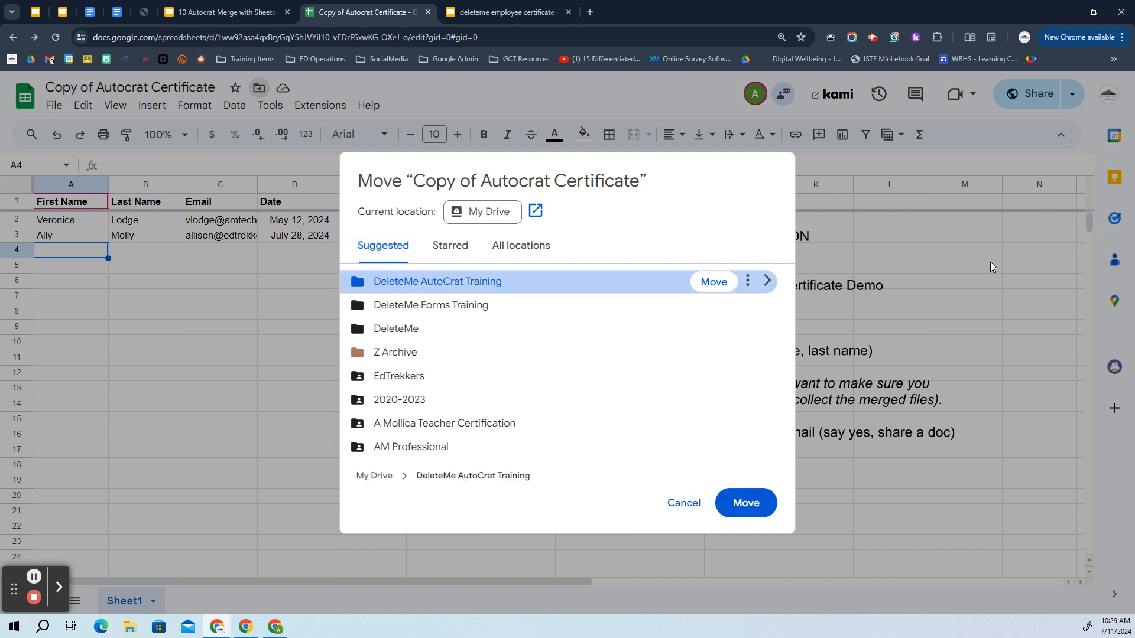
left_click(716, 282)
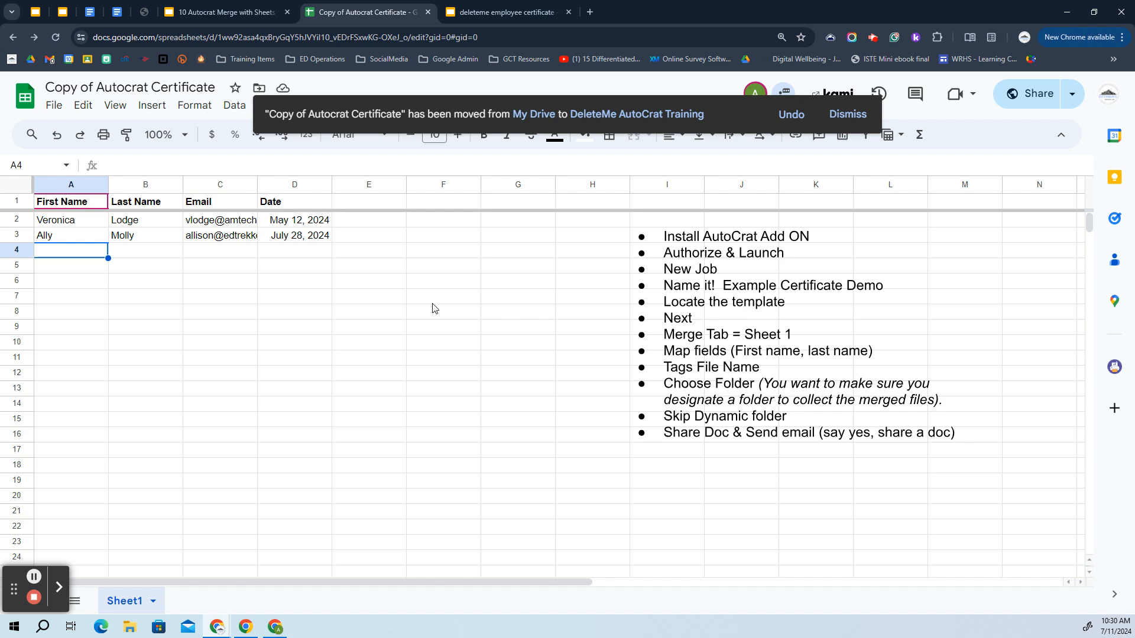
left_click(849, 115)
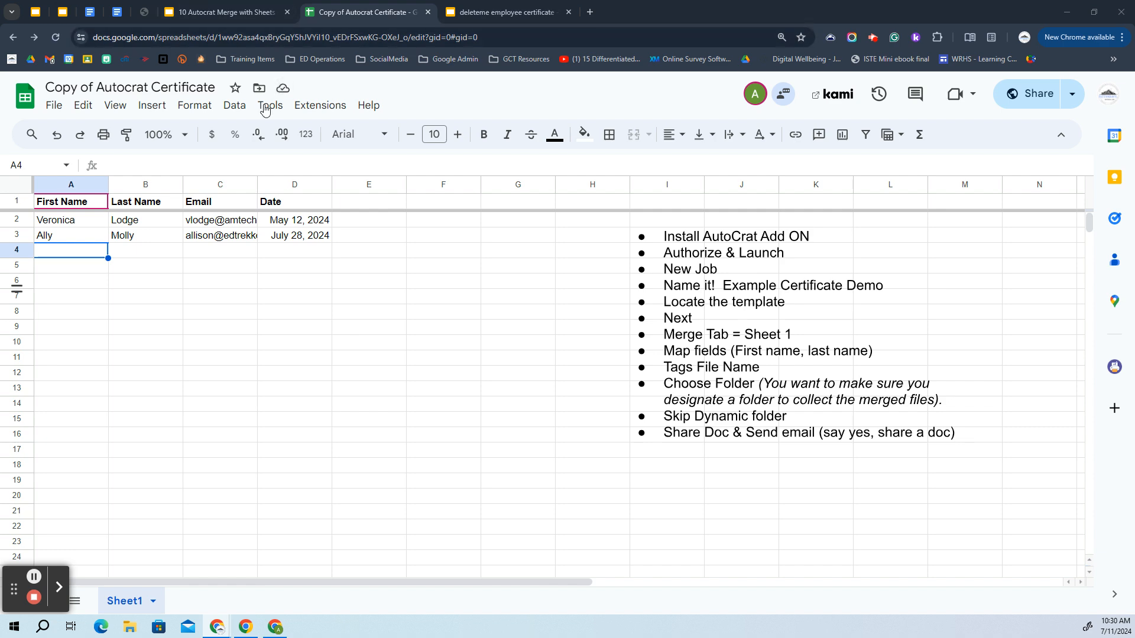
left_click(320, 105)
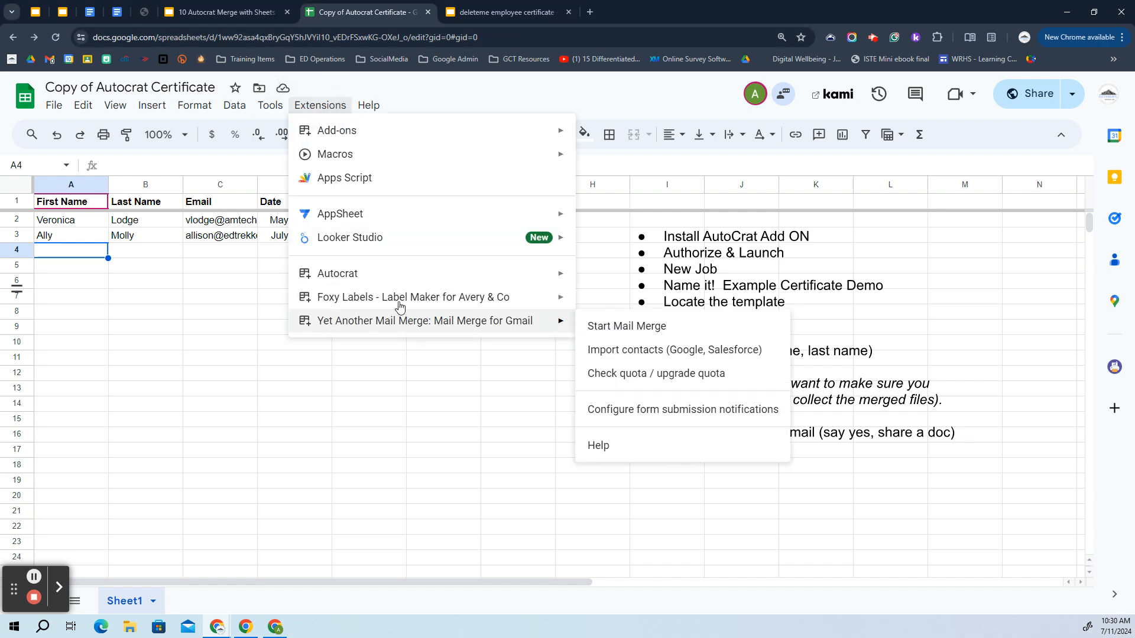
Drag the bulleted steps text box below the data into columns A–E
mouse_move(367, 280)
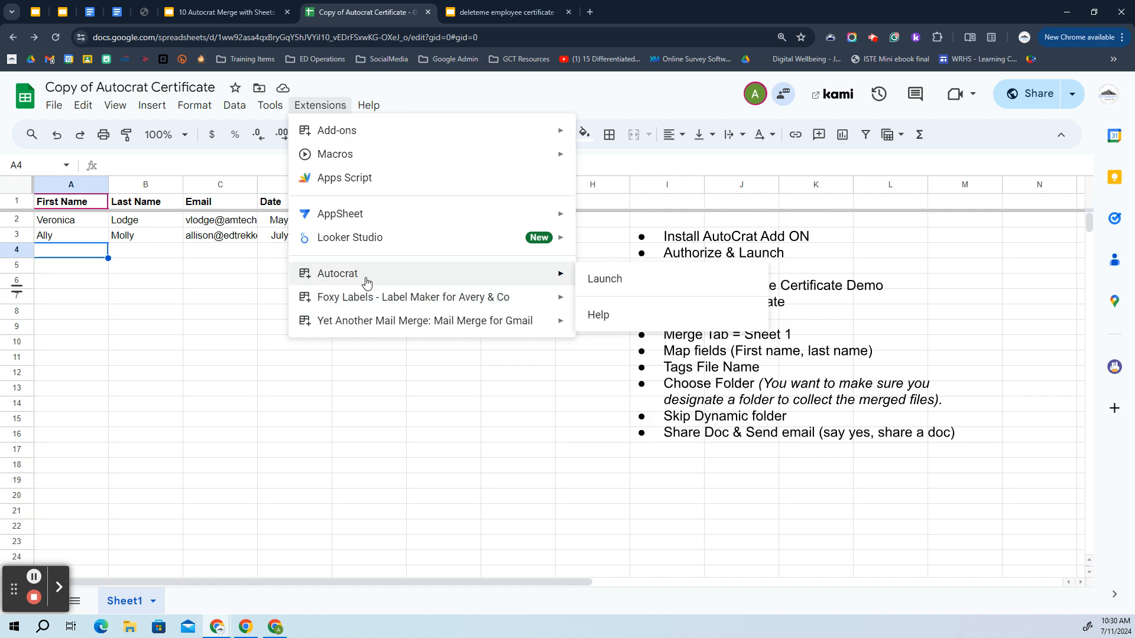
left_click(328, 394)
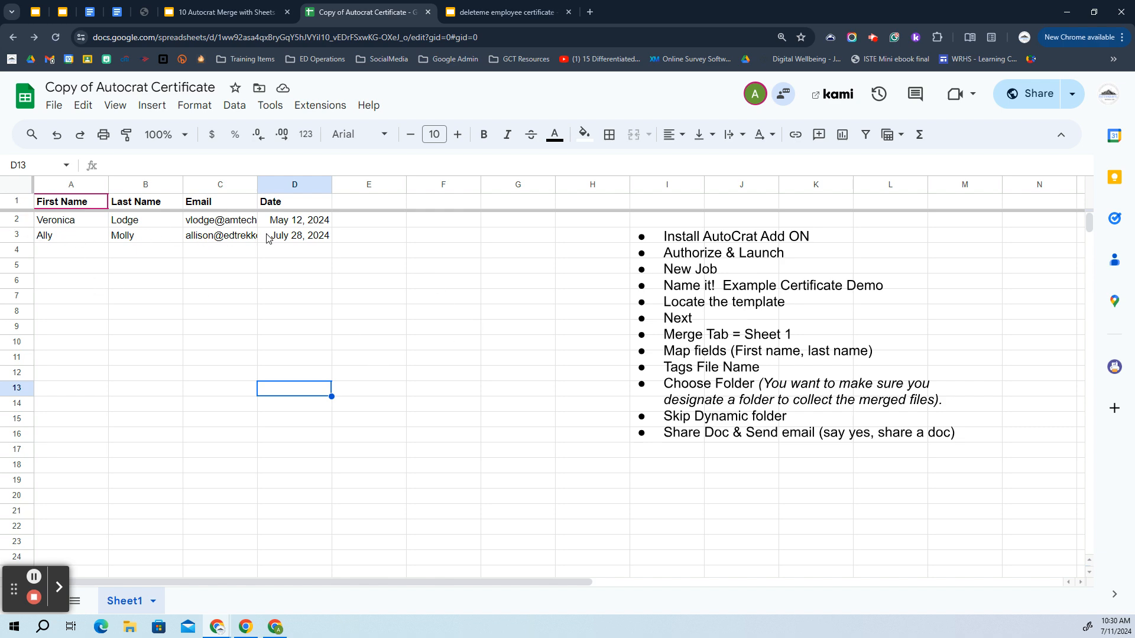
left_click(750, 298)
left_click_drag(744, 272, 200, 385)
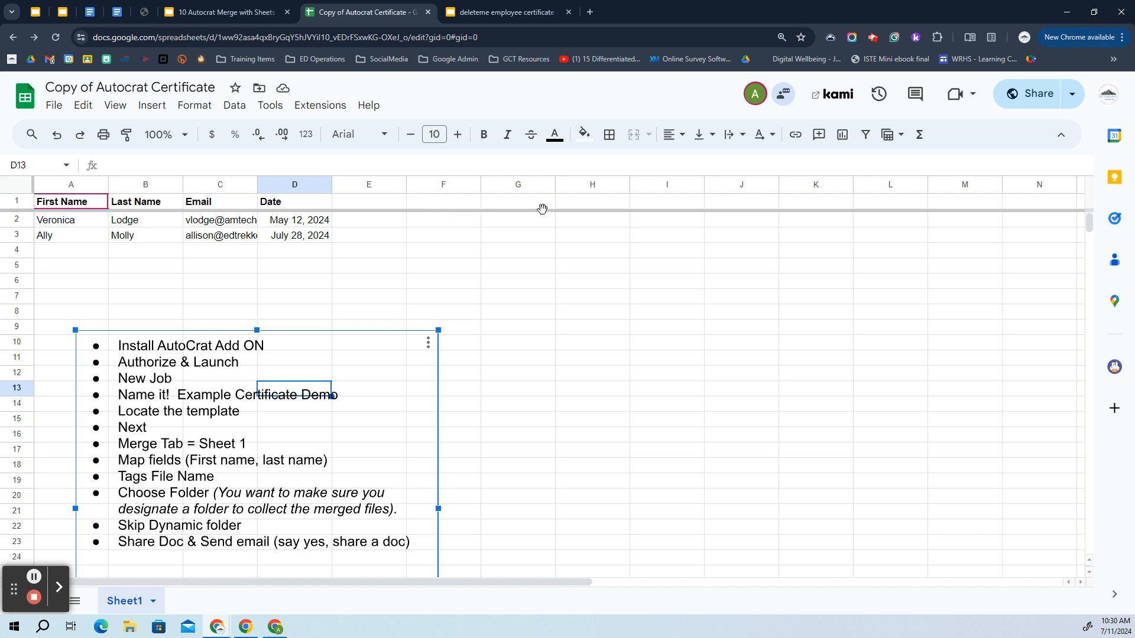
Launch Autocrat from the Extensions menu
left_click(325, 106)
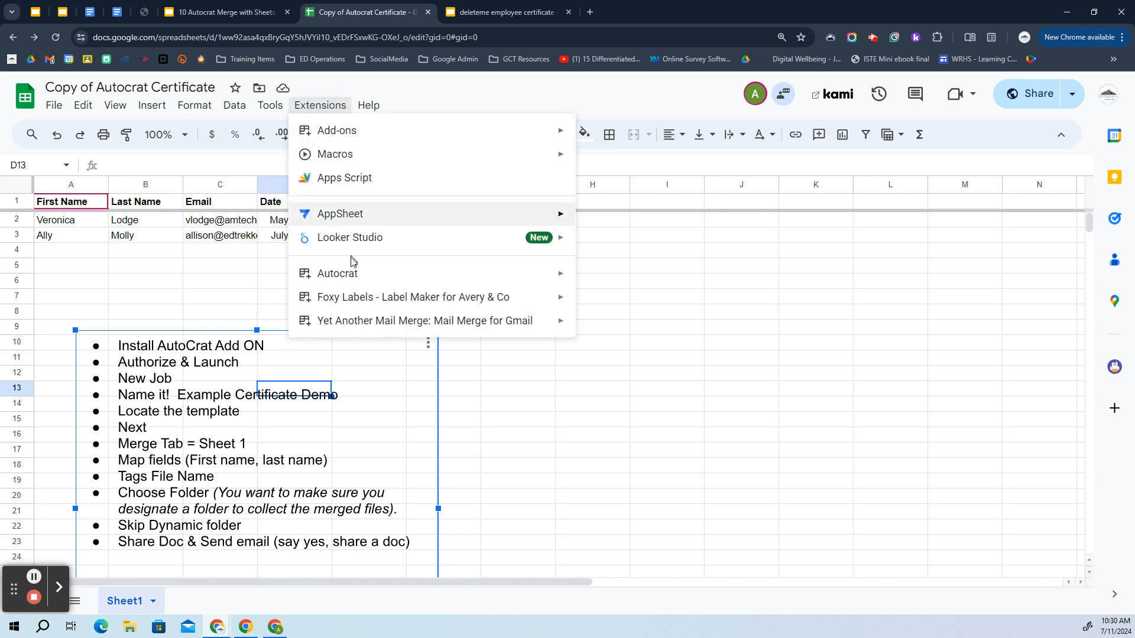
mouse_move(353, 274)
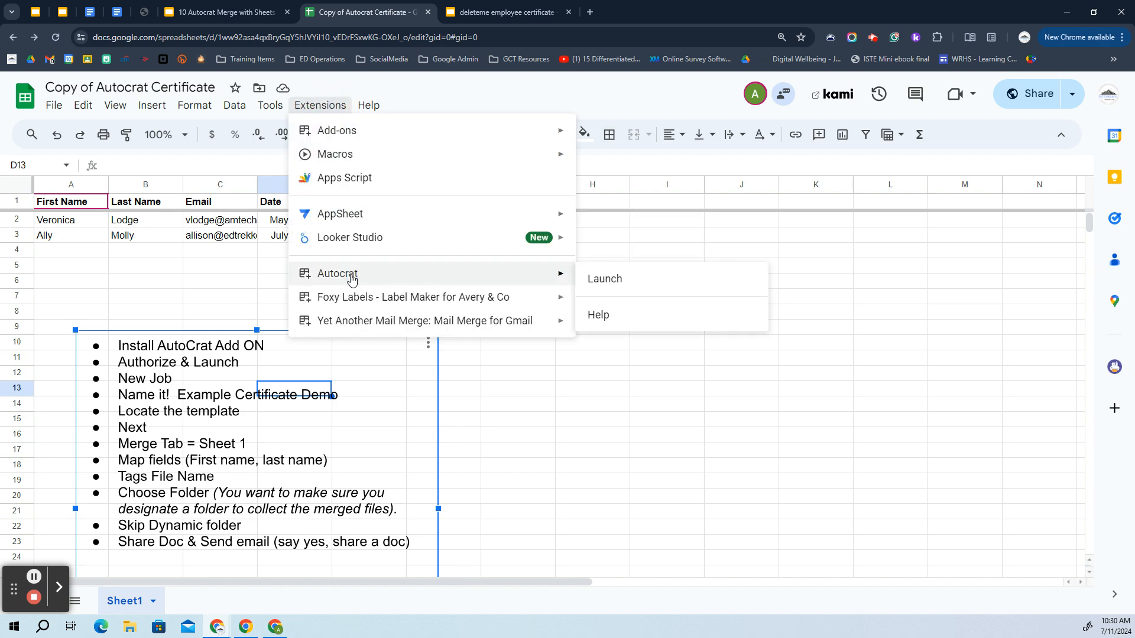
left_click(601, 285)
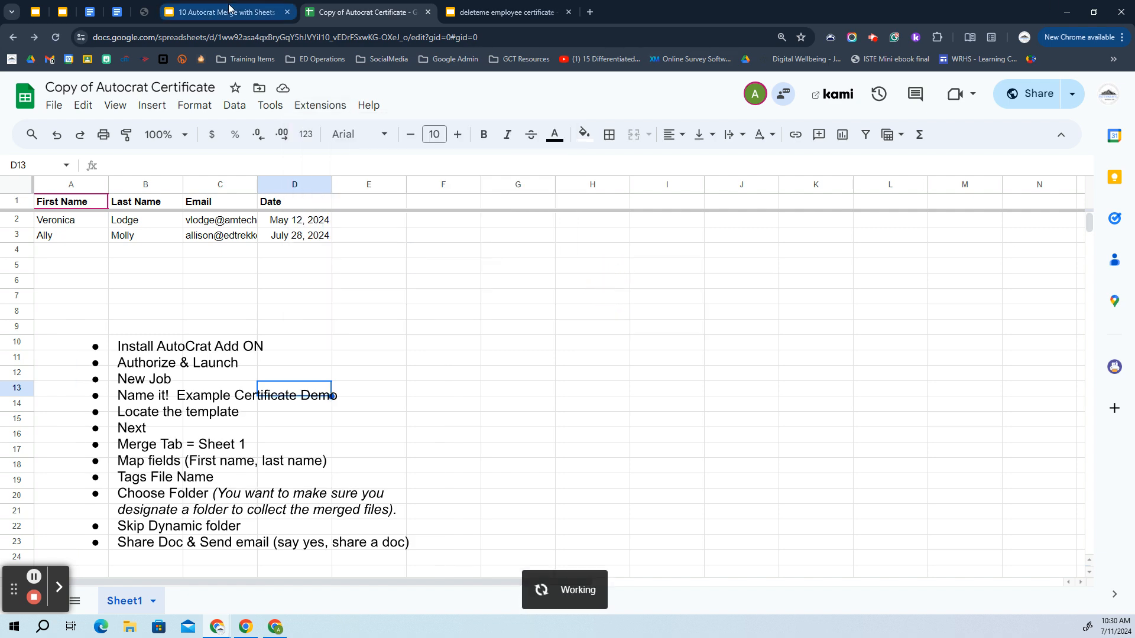
left_click(253, 11)
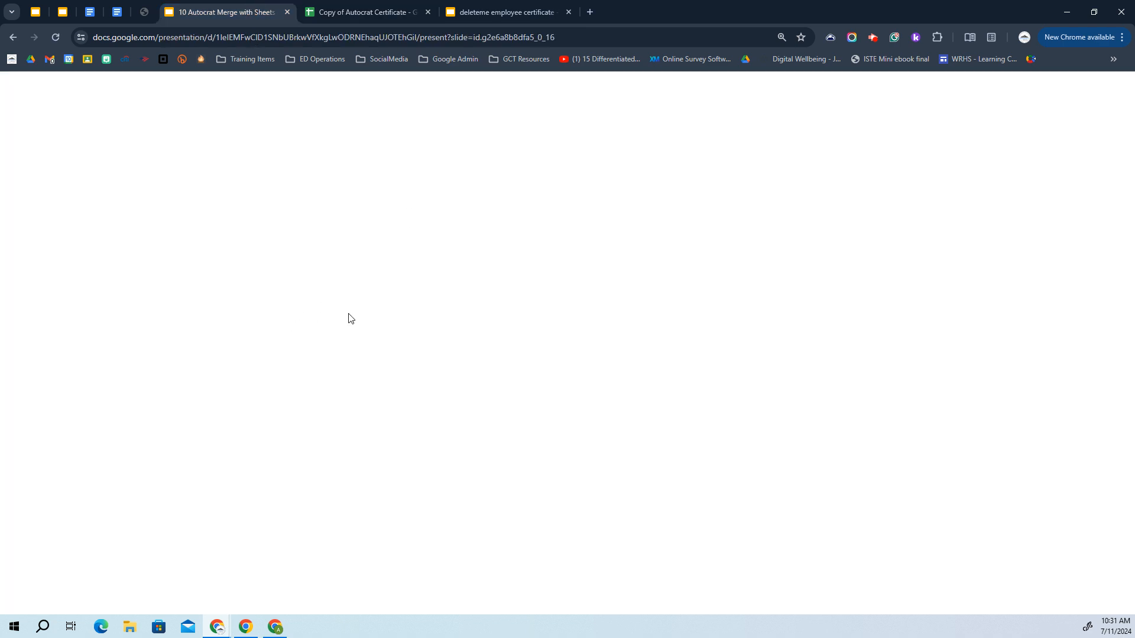
Advance the walkthrough slides to '1. Open Autocrat & Create a New Job'
key("Right")
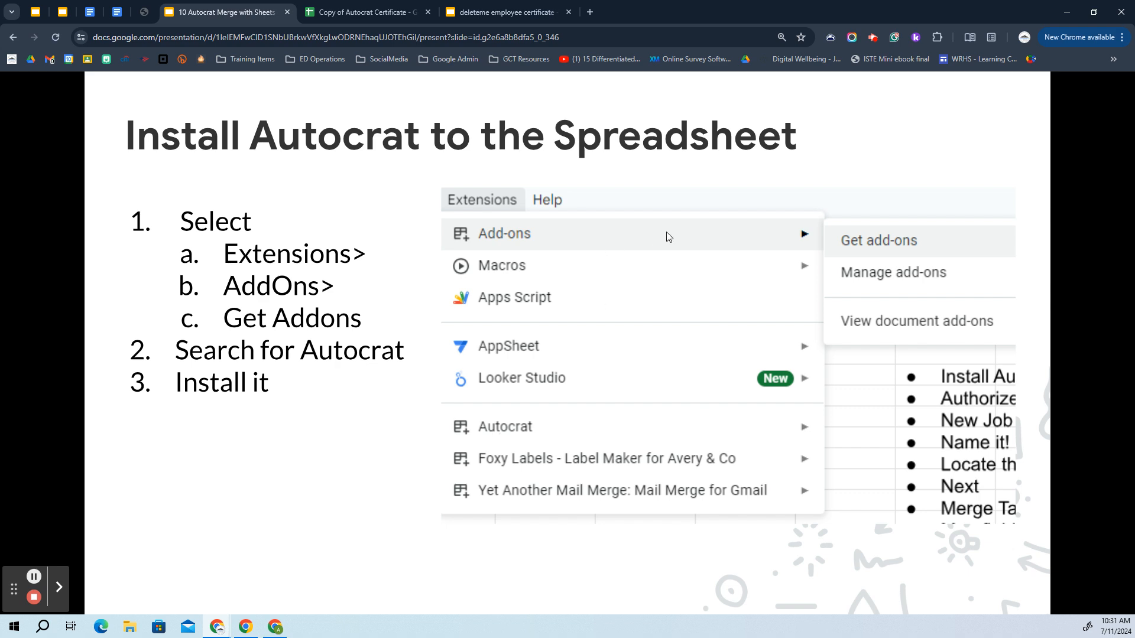
left_click(353, 512)
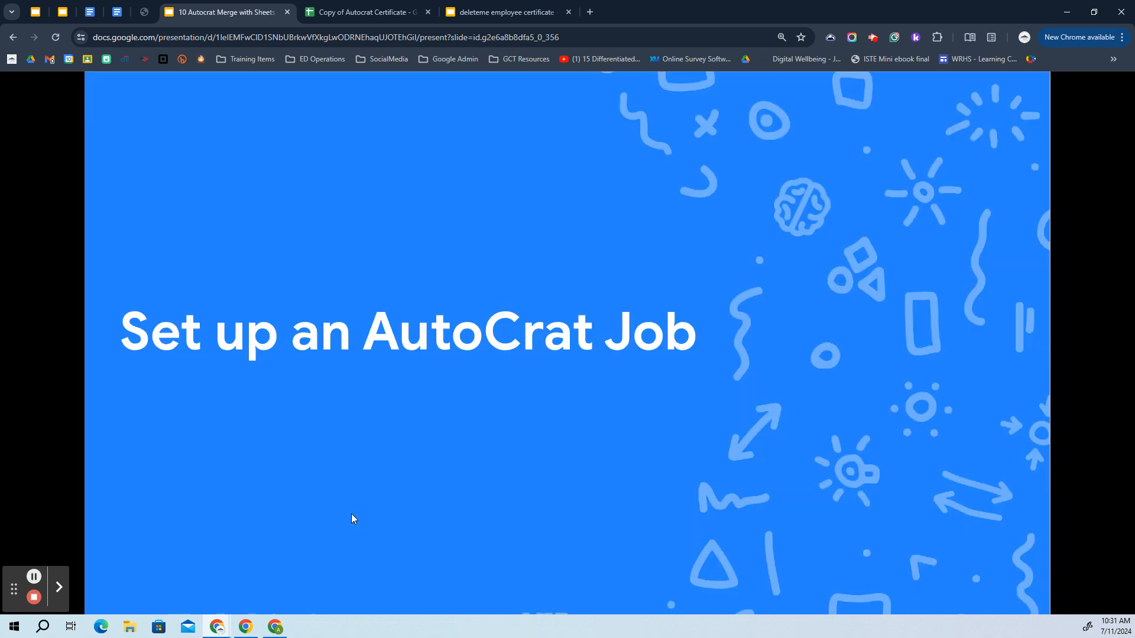
left_click(317, 468)
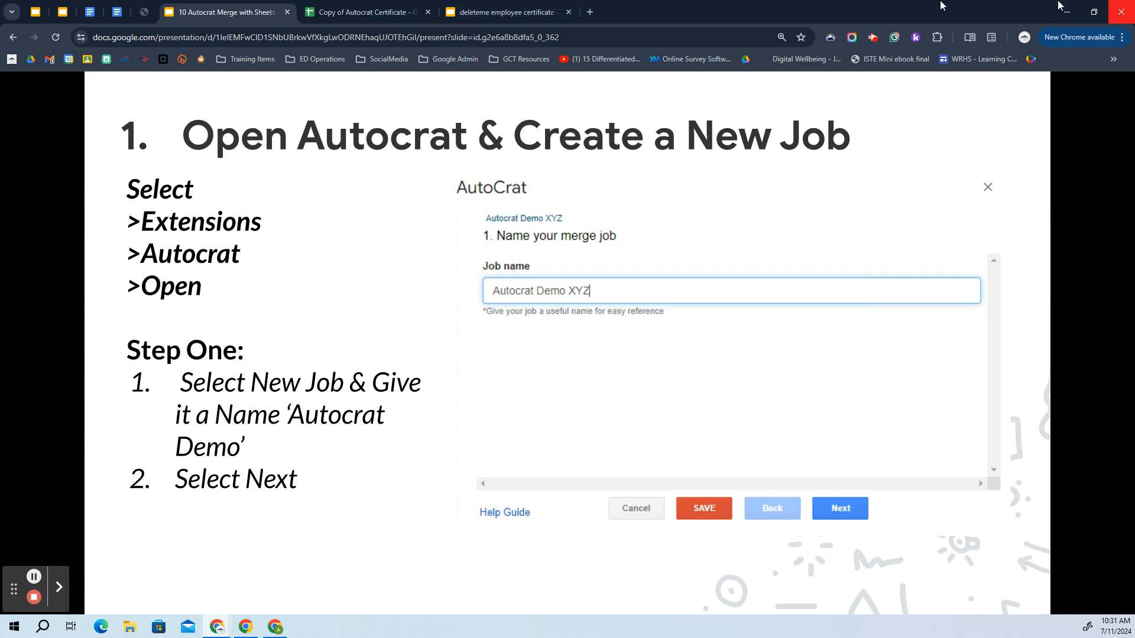
left_click(367, 11)
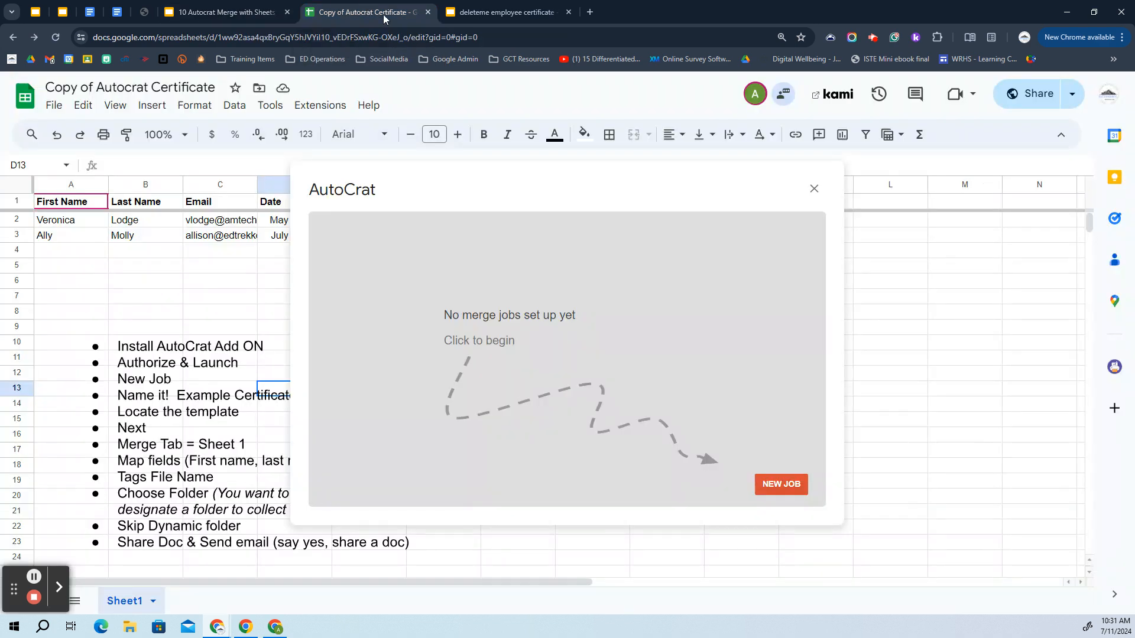
Create a new AutoCrat job named 'AutoCrat Demo Recording on July 10' and proceed to template selection
left_click(782, 486)
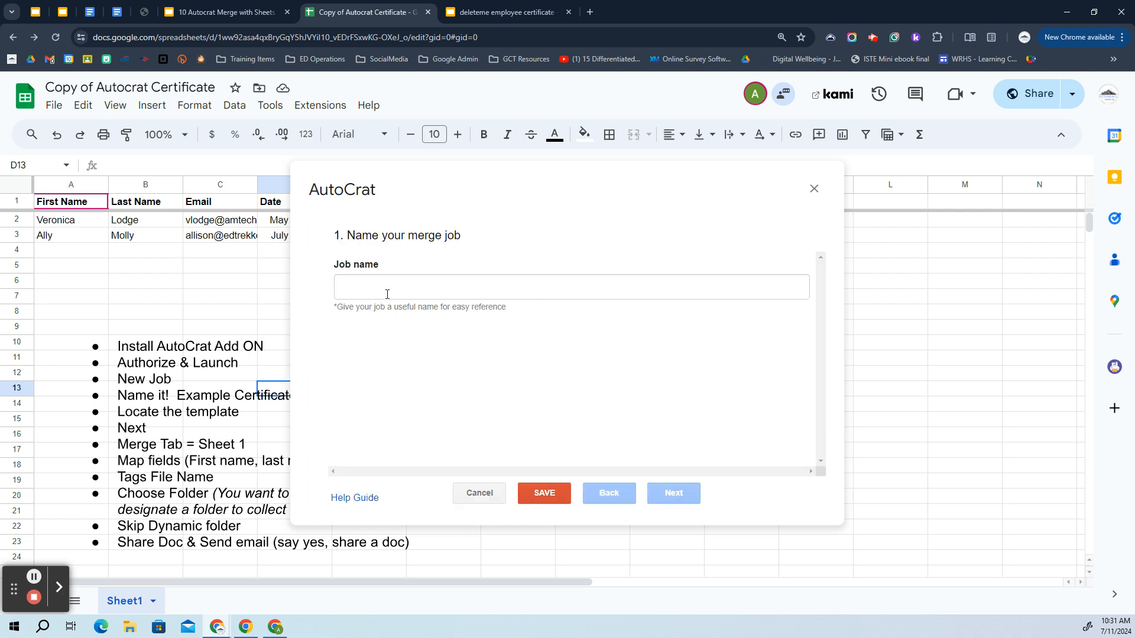
left_click(387, 295)
type("Au")
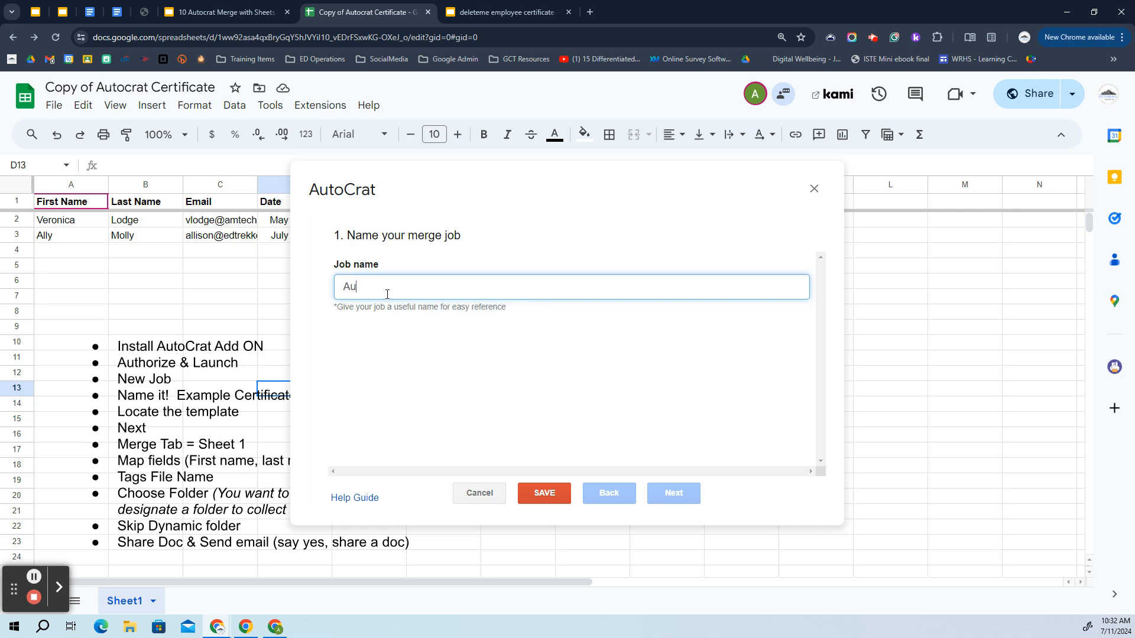
type("toCraat")
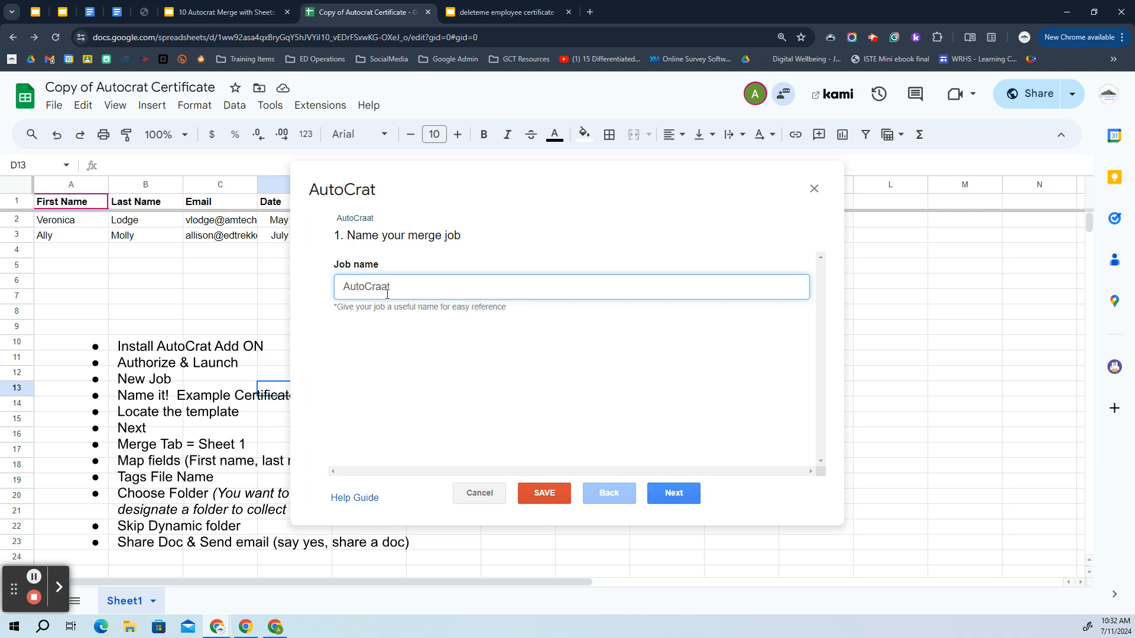
key("BackSpace")
key("BackSpace")
type("t Demo Recording on Ju")
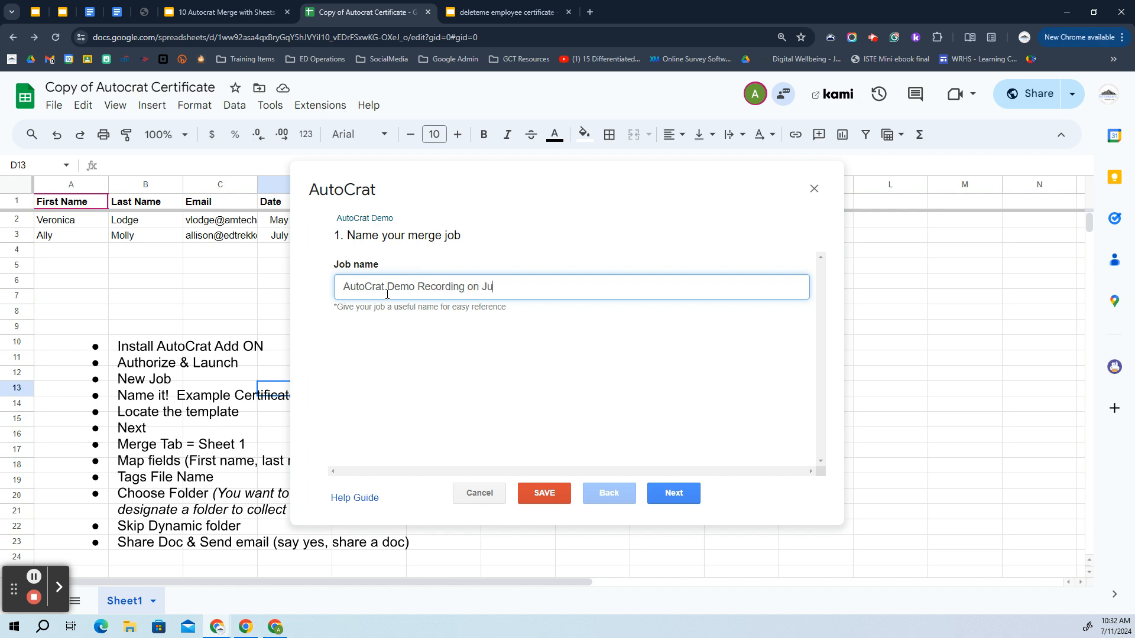
type("ly 10")
left_click(679, 500)
left_click(235, 12)
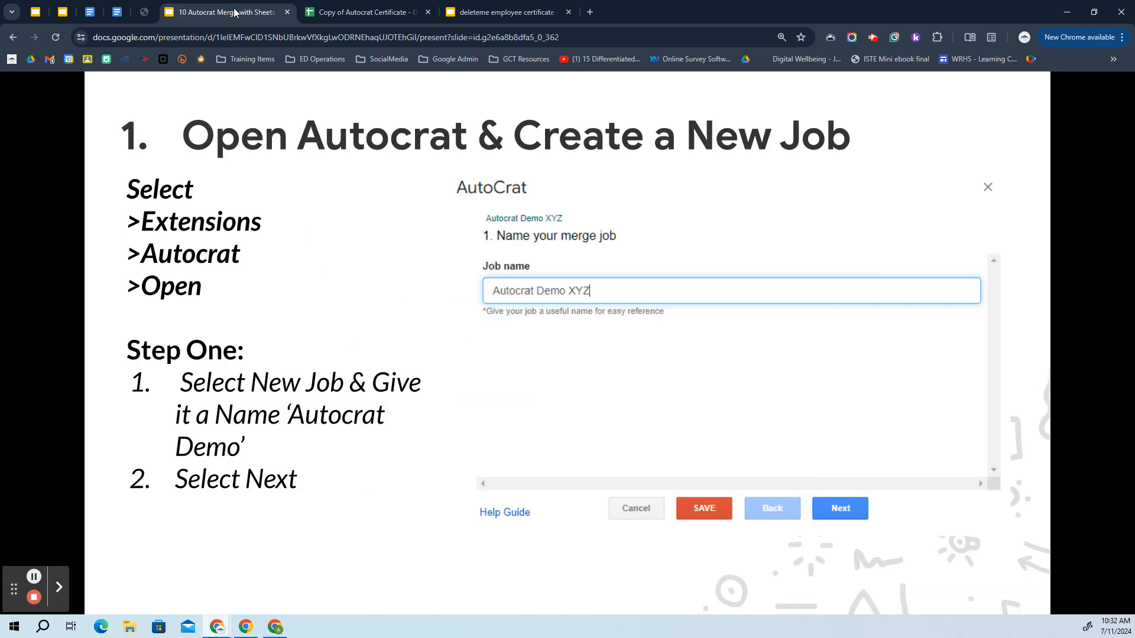
Advance the walkthrough to 'Step 2. Choose the Template' and check the employee certificate template
left_click(292, 302)
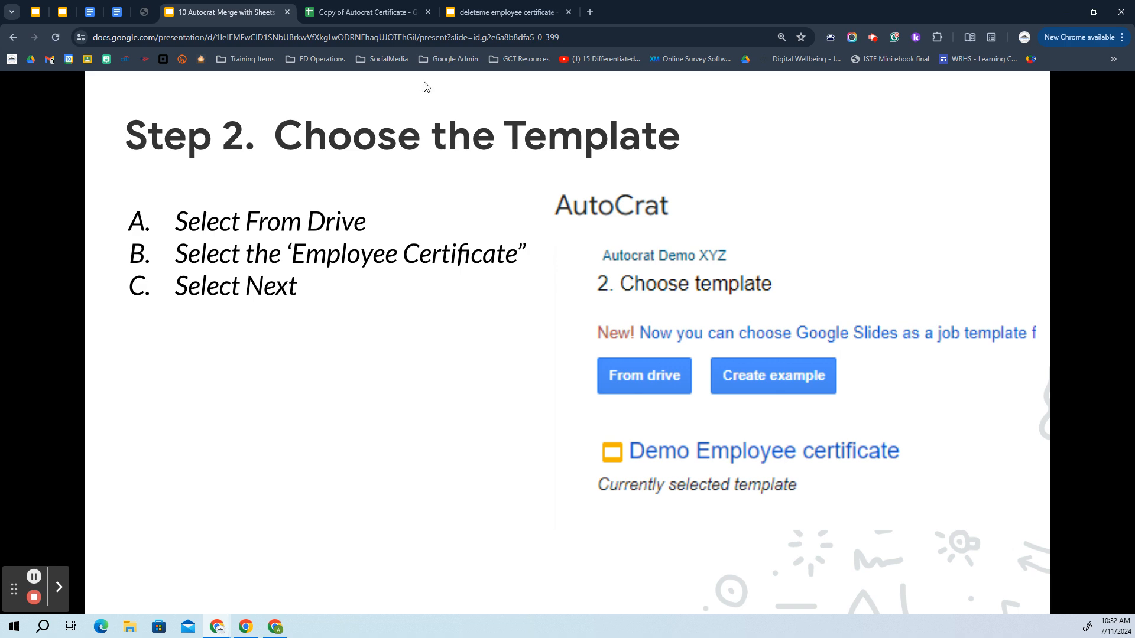
left_click(503, 13)
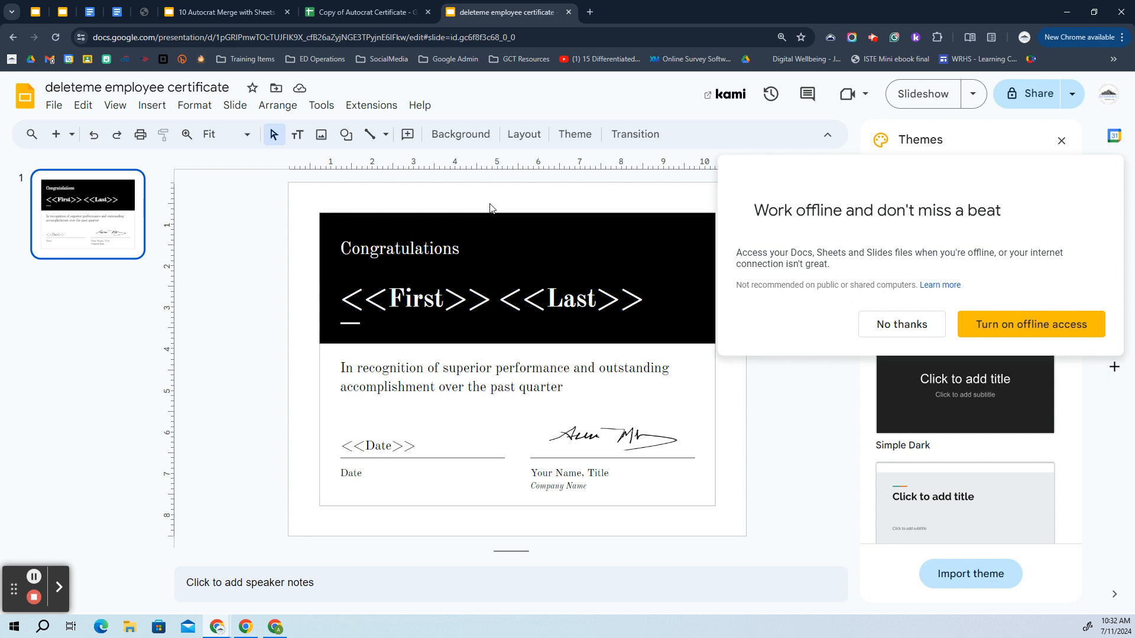
left_click(246, 12)
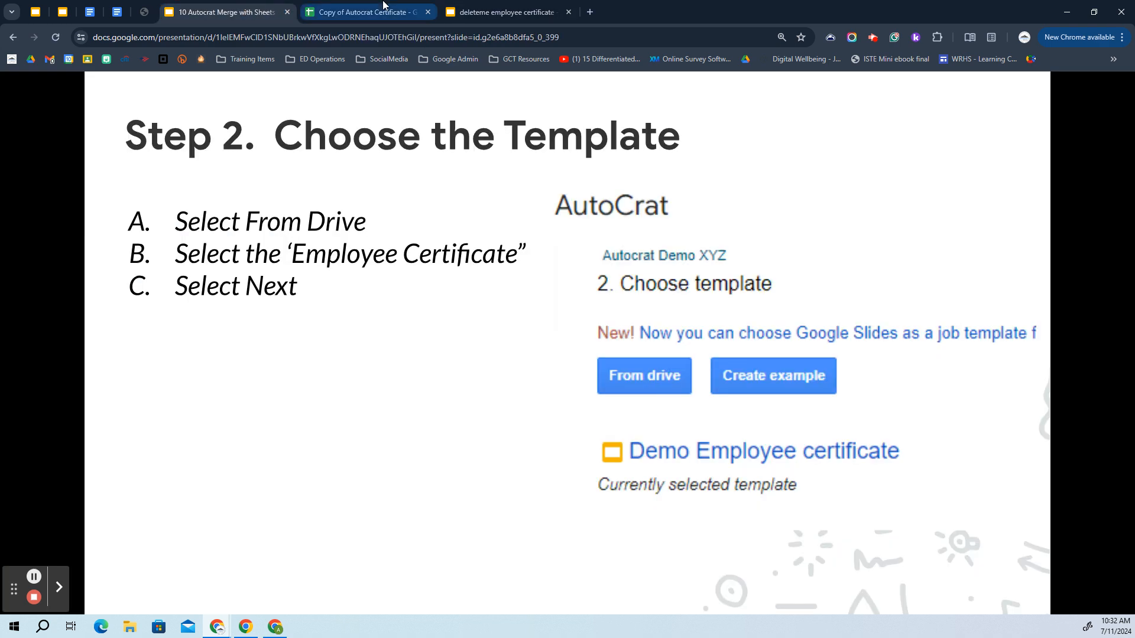
left_click(381, 6)
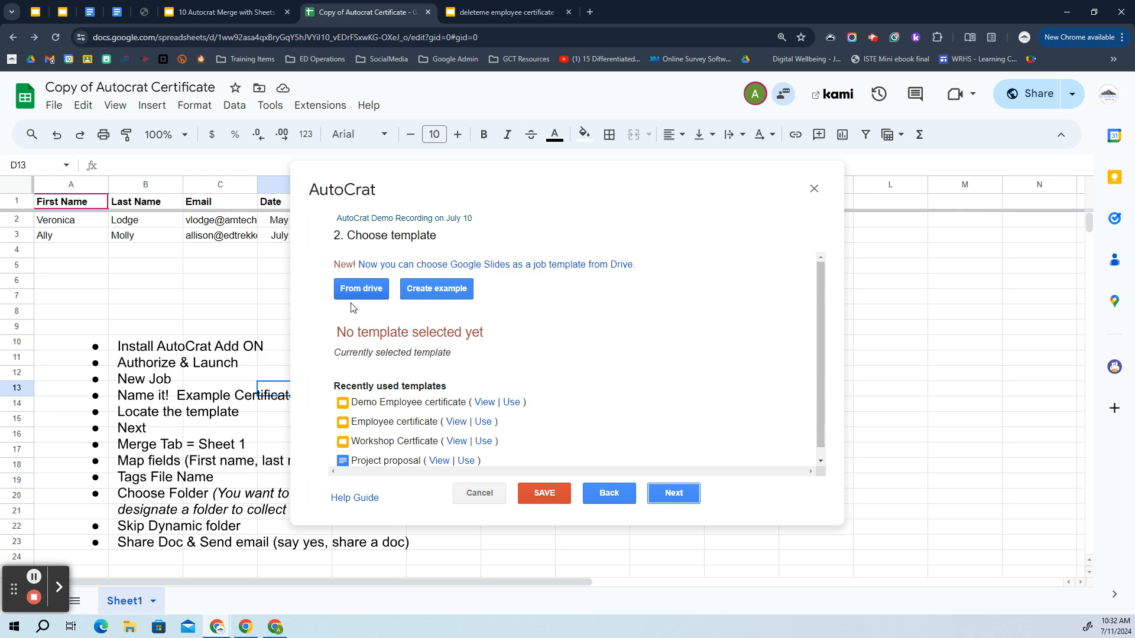
Select 'deleteme employee certificate' from Drive as the job's template and continue
left_click(362, 292)
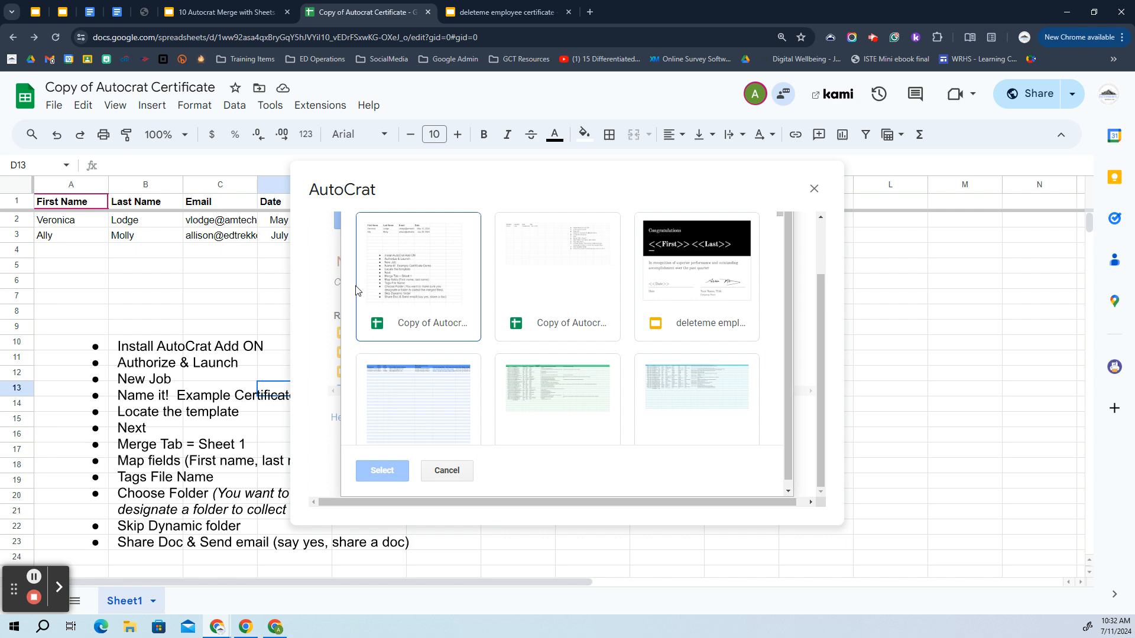
left_click(708, 309)
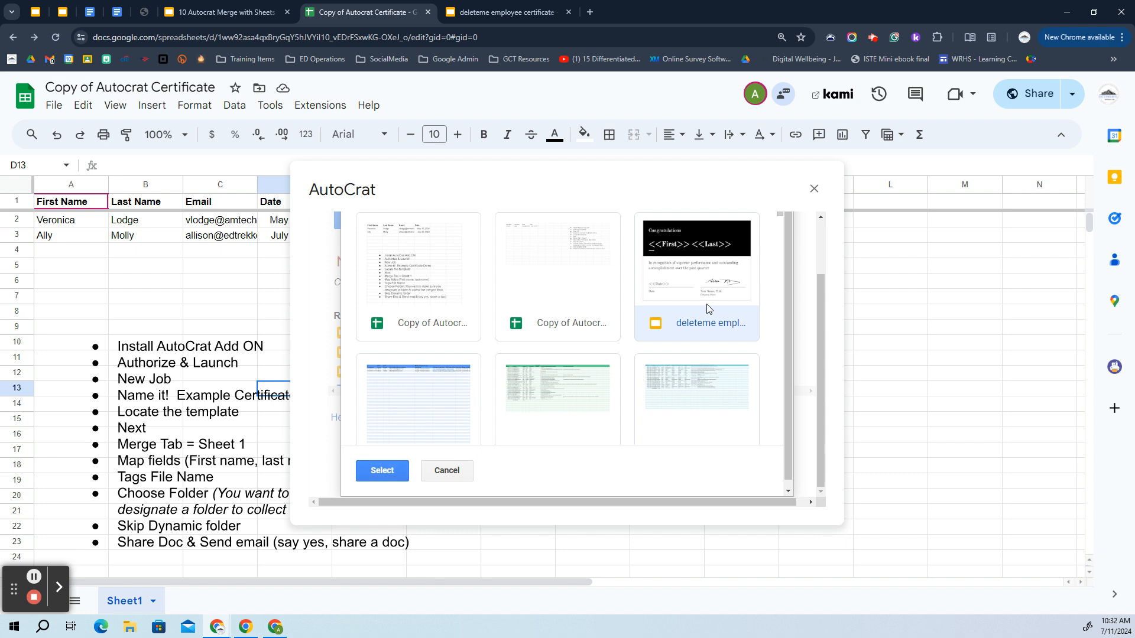
left_click(376, 472)
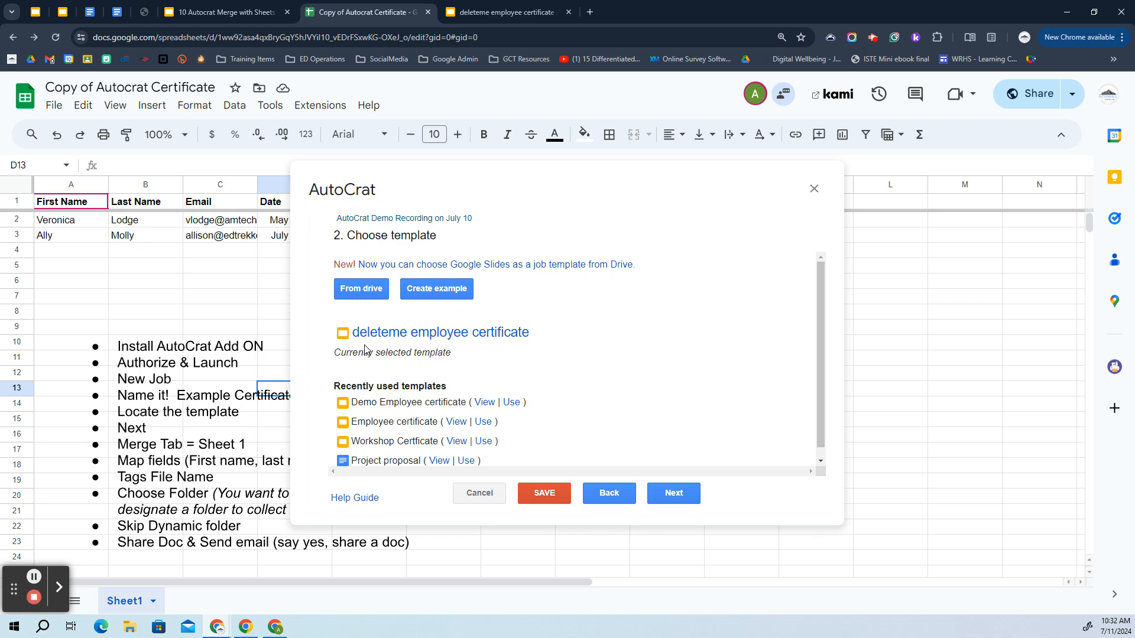
left_click(675, 492)
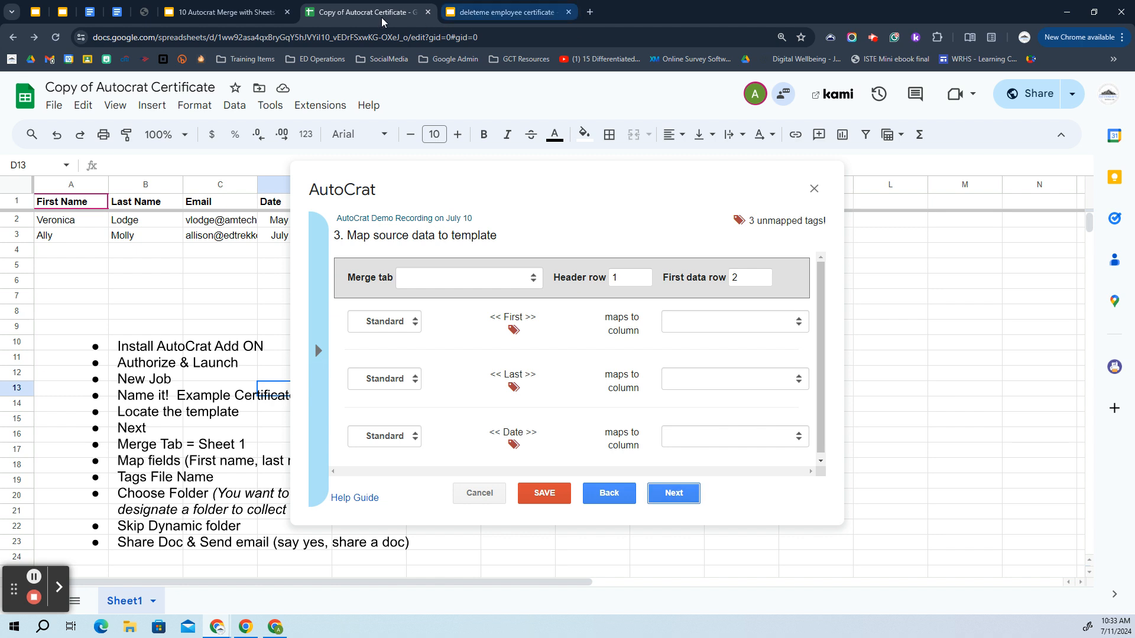
left_click(226, 12)
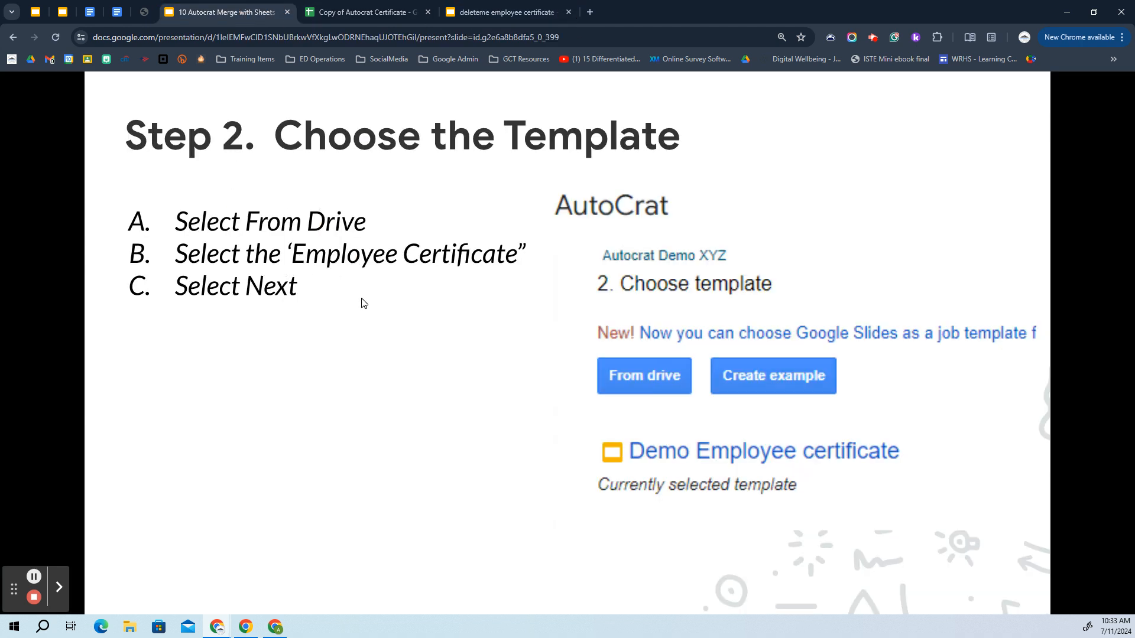
Advance to the Map Source Data To Template slide and review the certificate's <<First>>, <<Last>>, <<Date>> tags
left_click(315, 352)
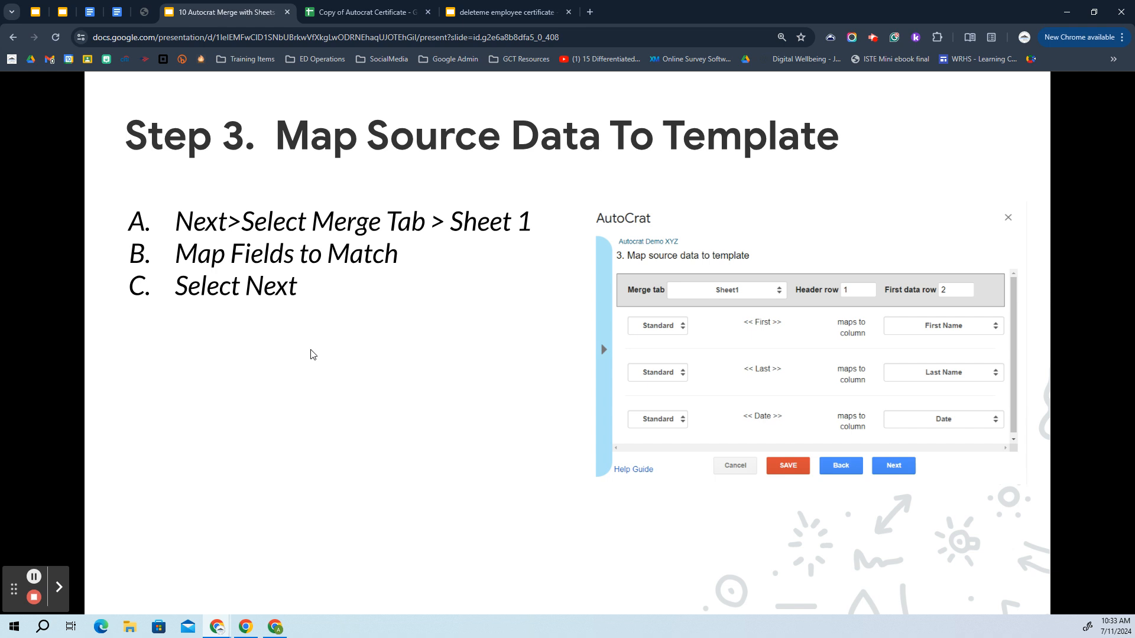
left_click(502, 12)
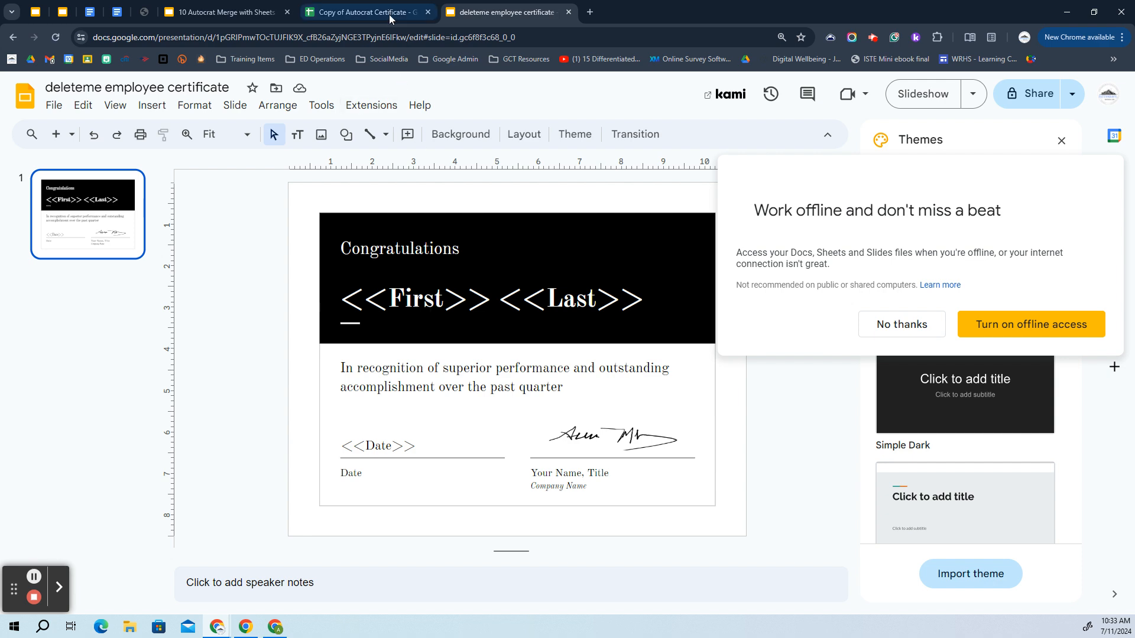
left_click(362, 12)
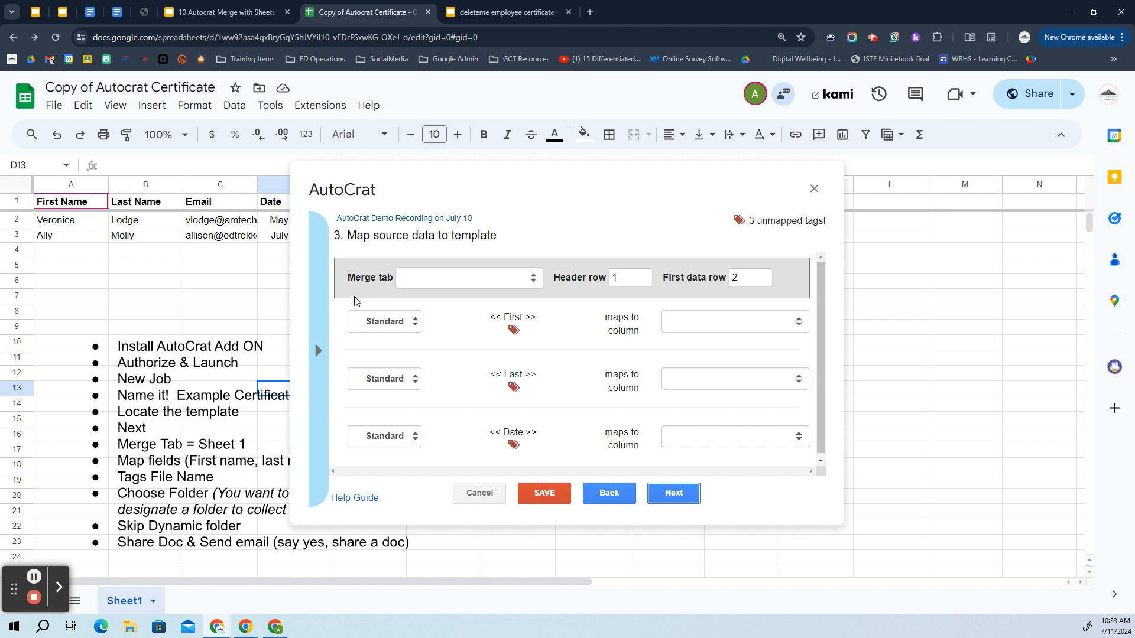
Merge from Sheet1, mapping <<First>> to First Name and <<Last>> to Last Name
left_click(438, 287)
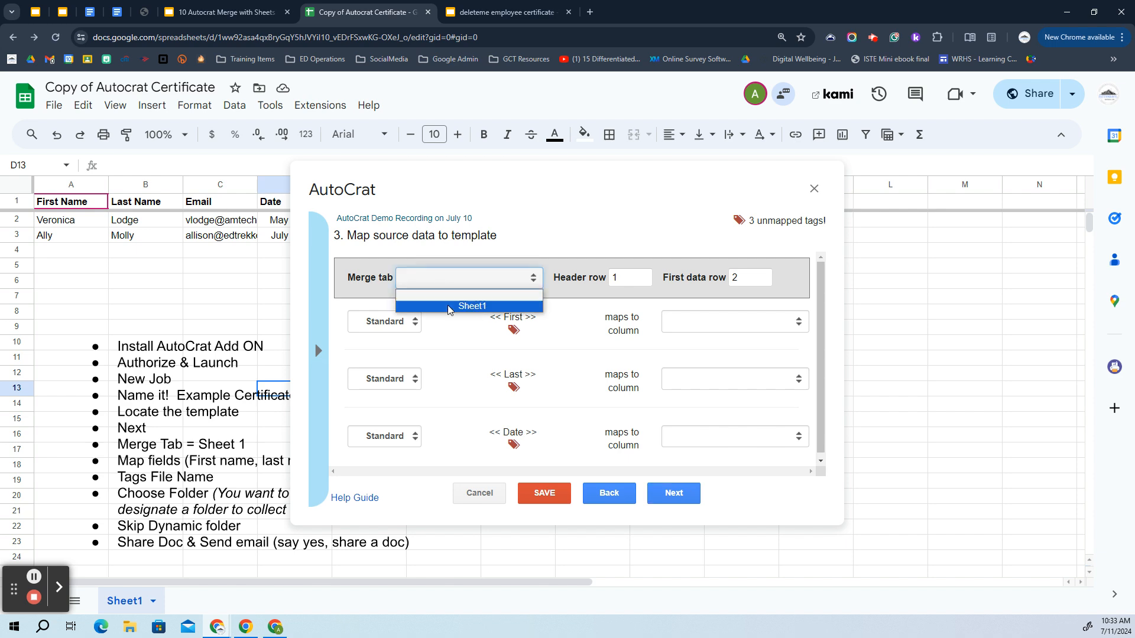
left_click(450, 306)
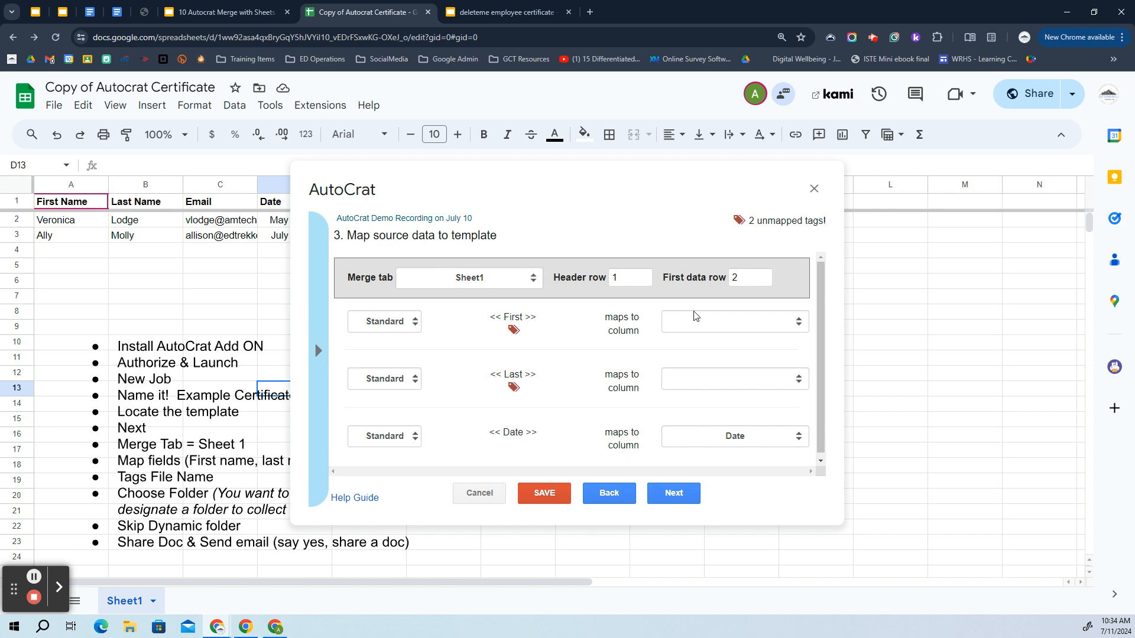
left_click(710, 320)
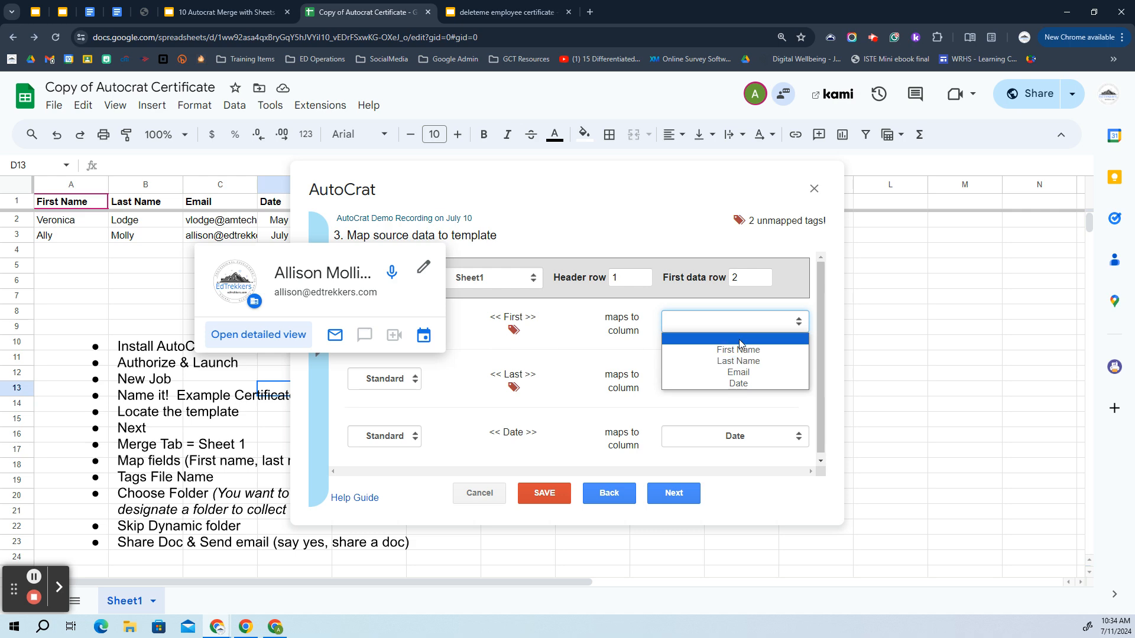
left_click(743, 350)
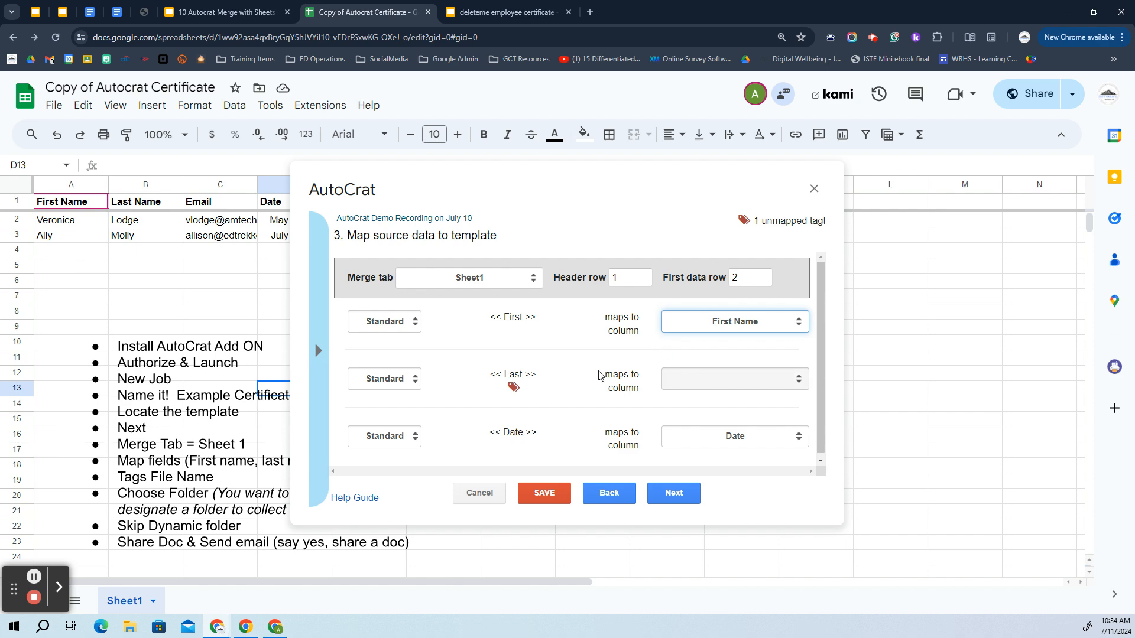
left_click(765, 369)
left_click(739, 415)
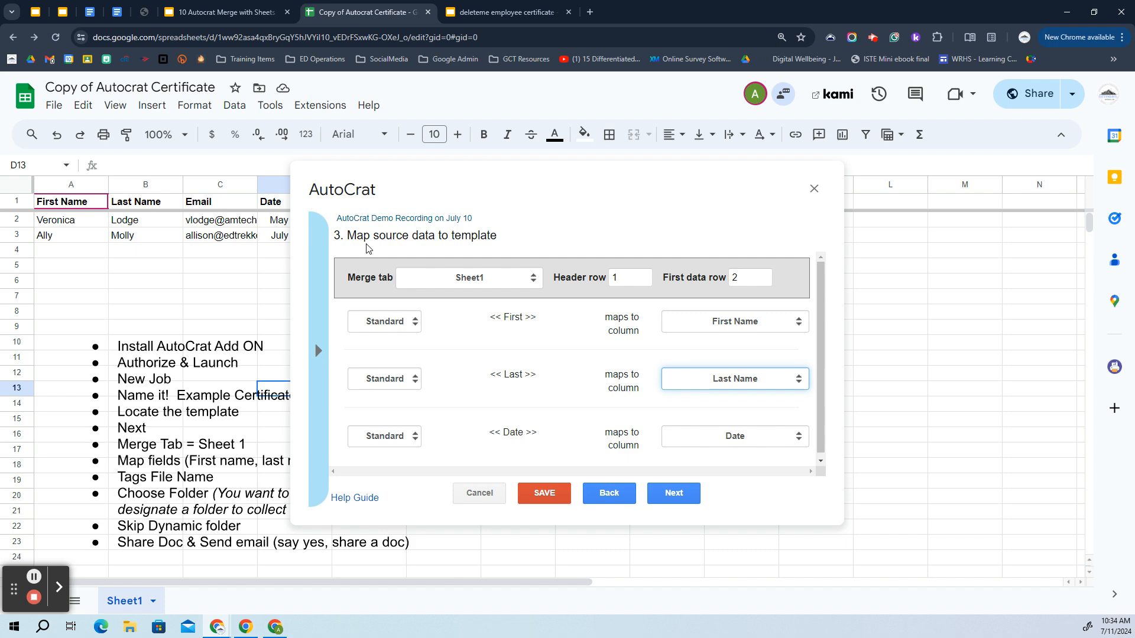
left_click(234, 12)
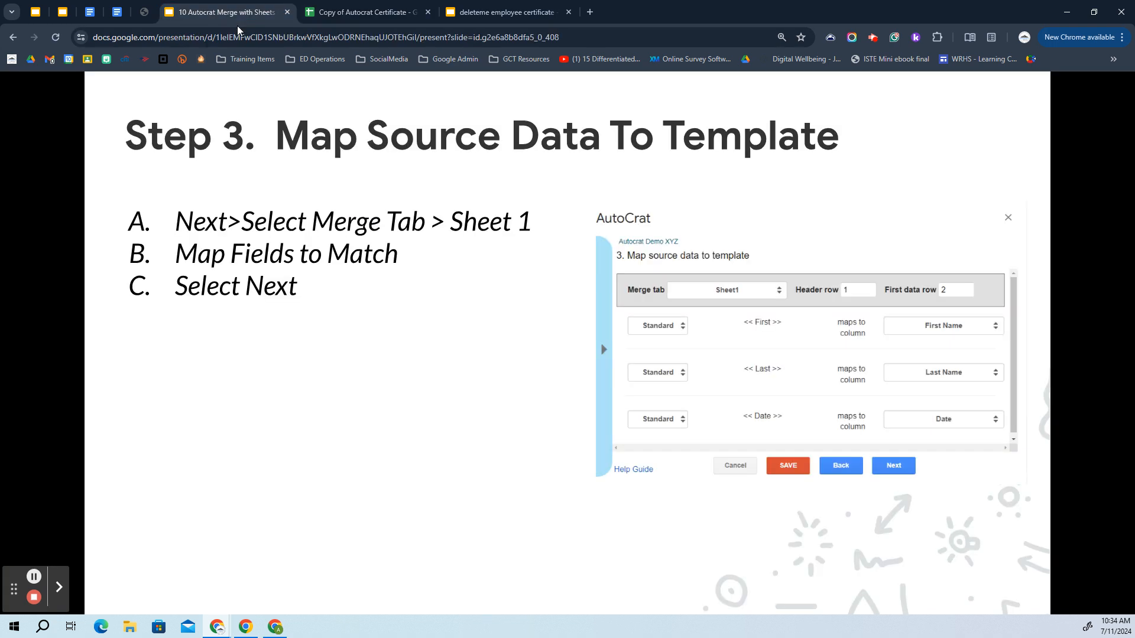
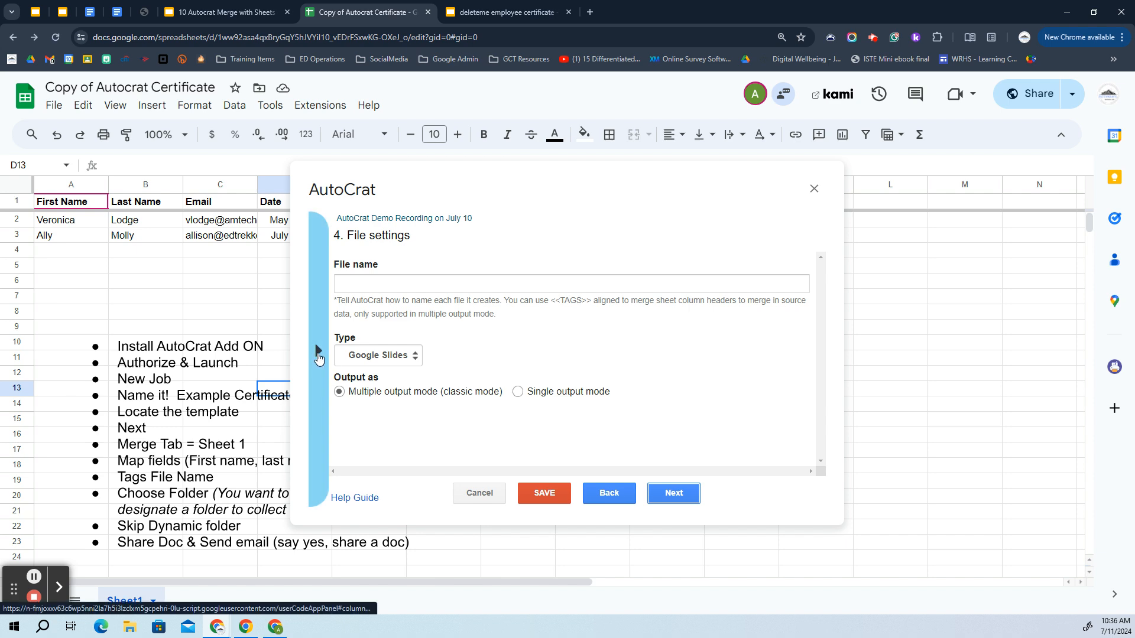
Open the merge-tag drawer listing <<TODAY>>, <<NOW>>, <<First Name>>, <<Last Name >>, <<Email>> and <<Date>>
left_click(318, 354)
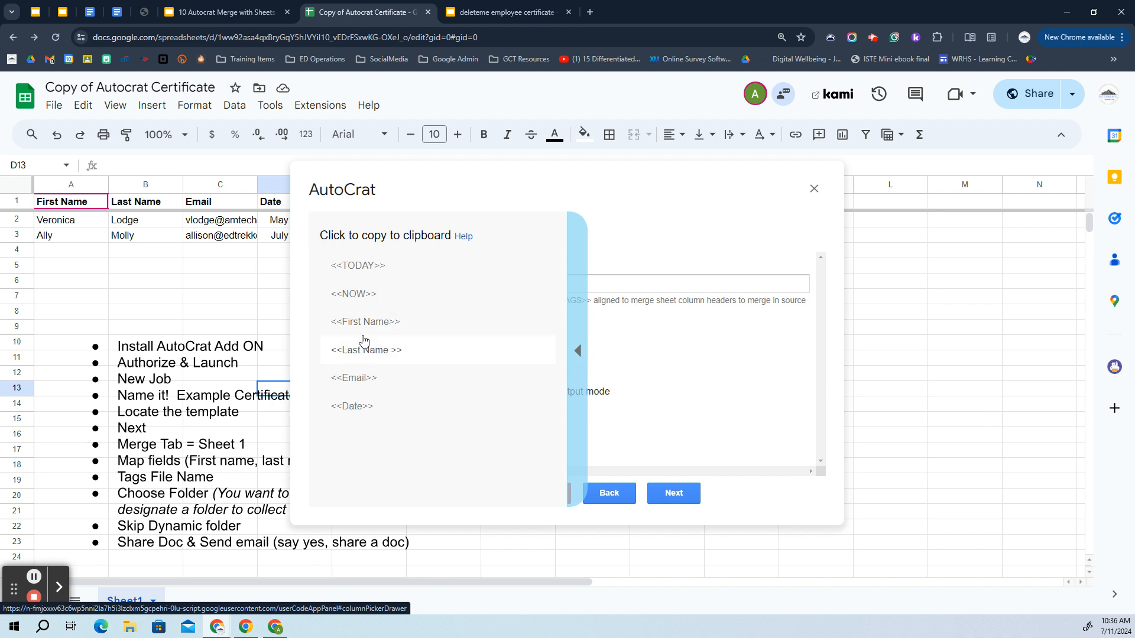
Set the merged file name to '<<Last Name >> Certificate Demo'
left_click(371, 356)
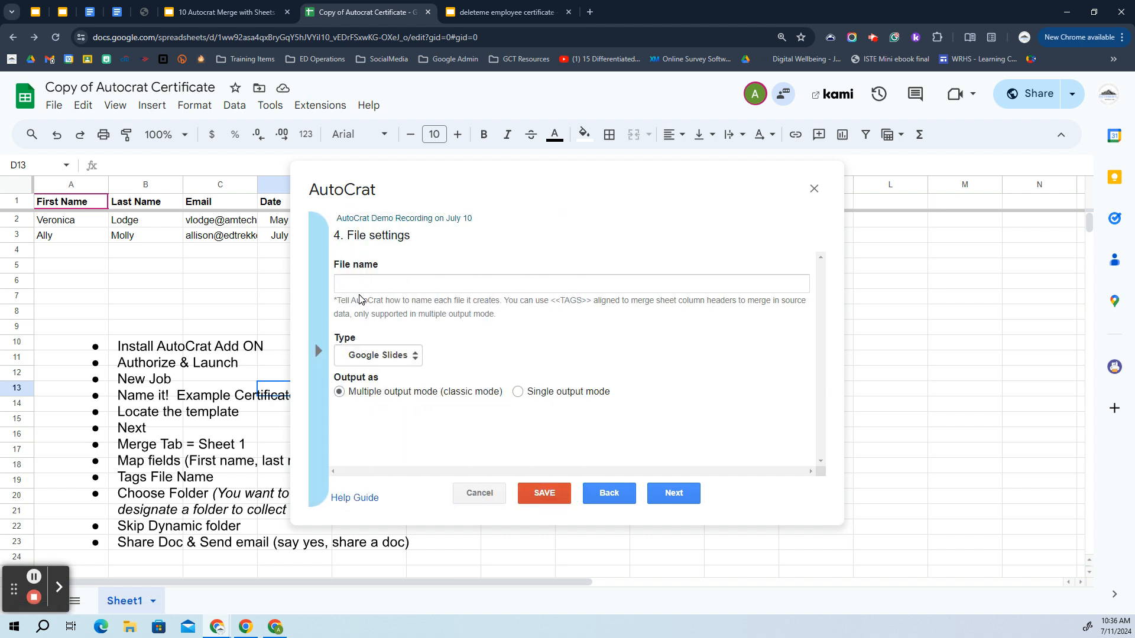
left_click(357, 286)
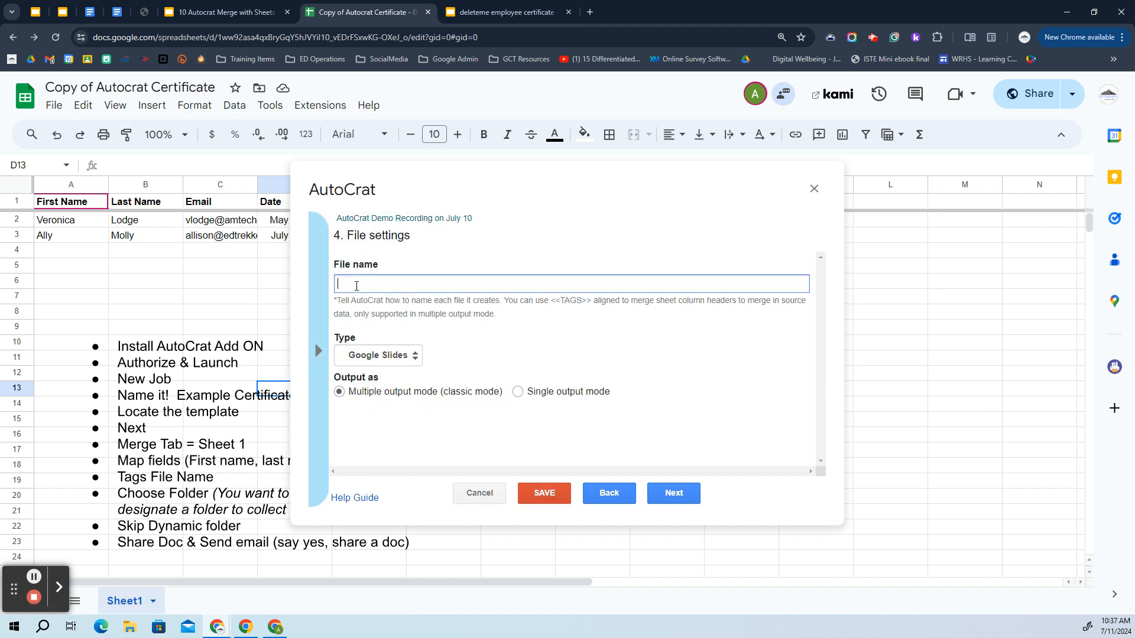
type("<<Last Name >>")
right_click(433, 288)
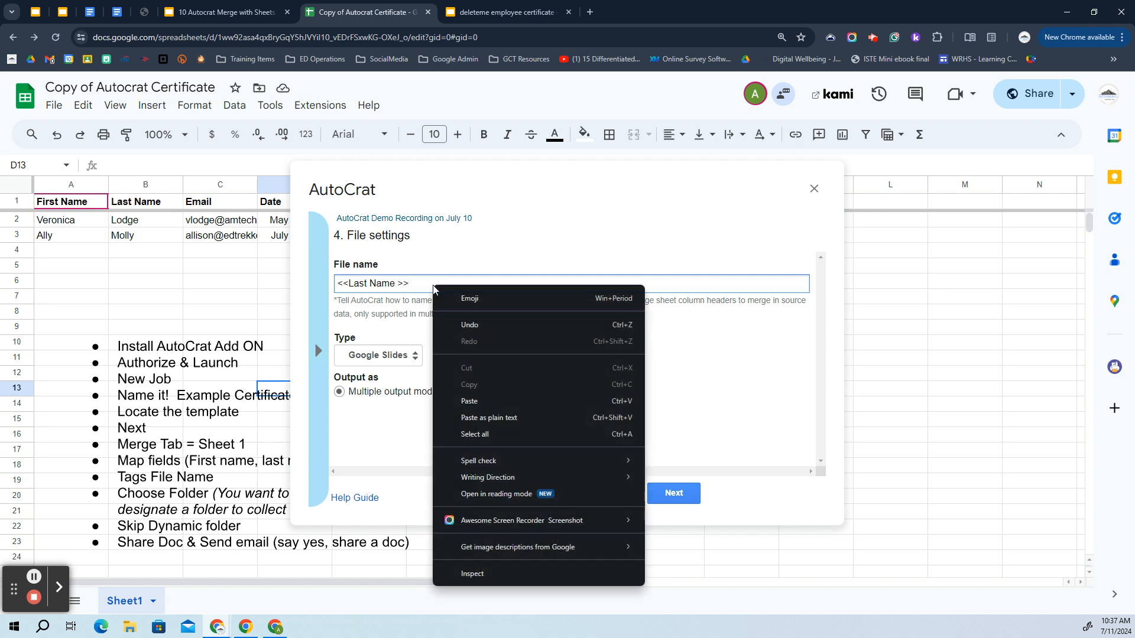
left_click(478, 401)
left_click_drag(482, 283, 410, 282)
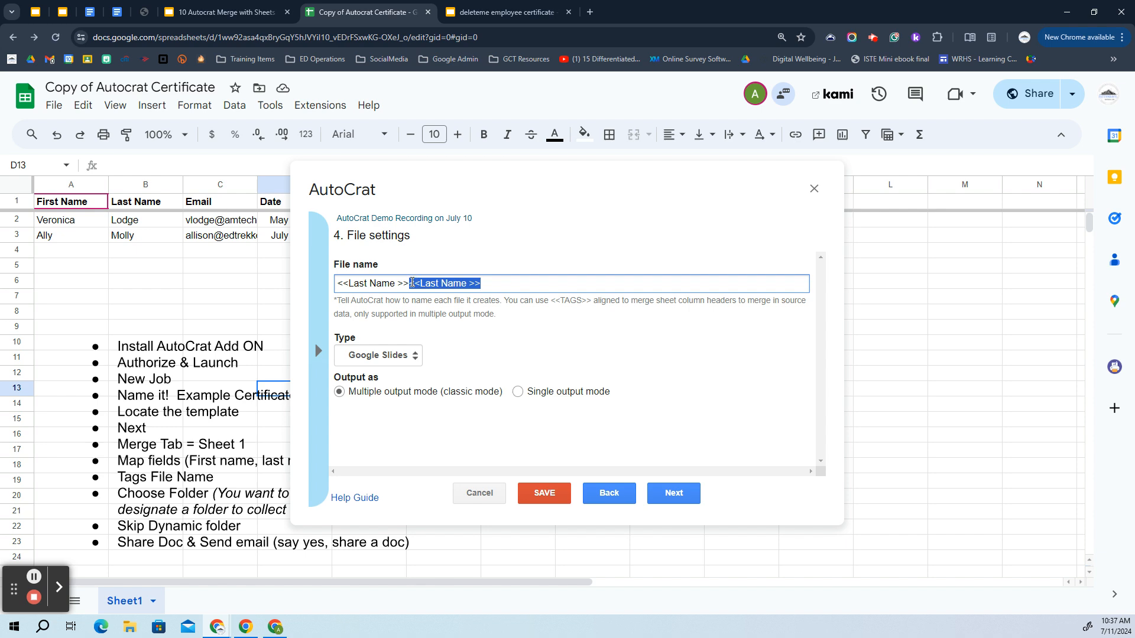
key("BackSpace")
type("Certificate Demo")
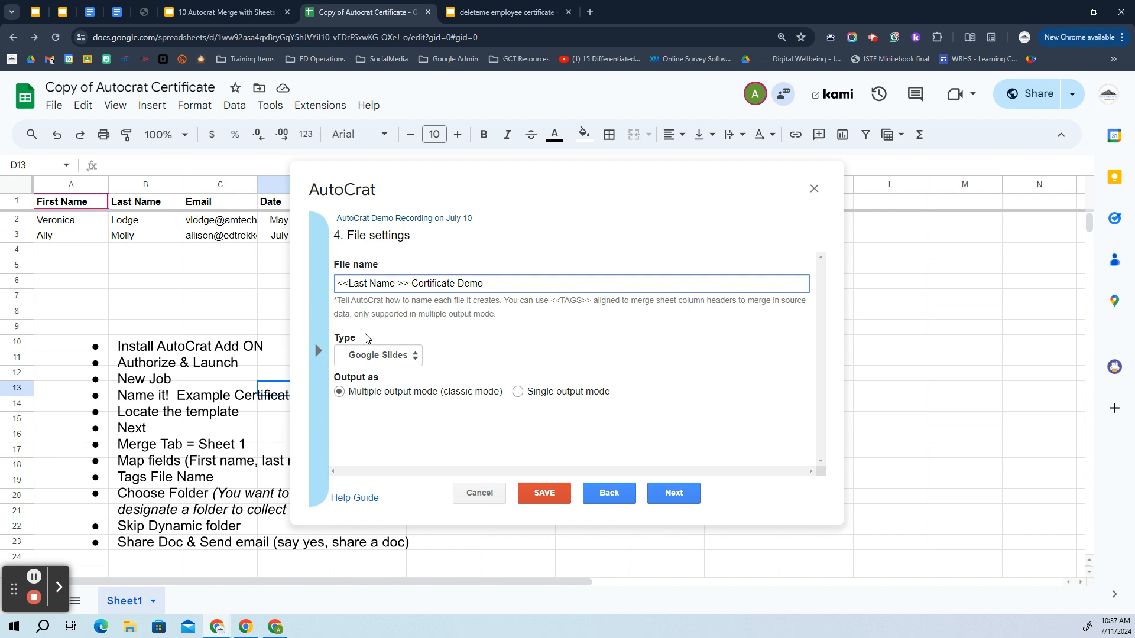
Make the output file type PDF and advance the guide to the Step 5 slide
left_click(409, 357)
left_click(406, 383)
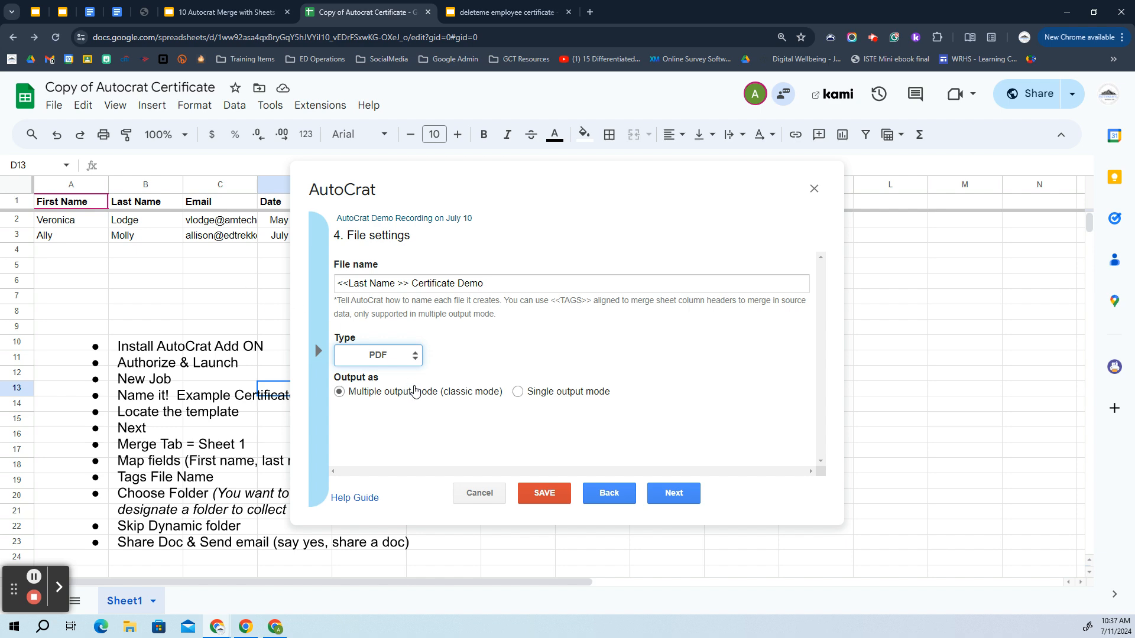
left_click(236, 11)
left_click(418, 436)
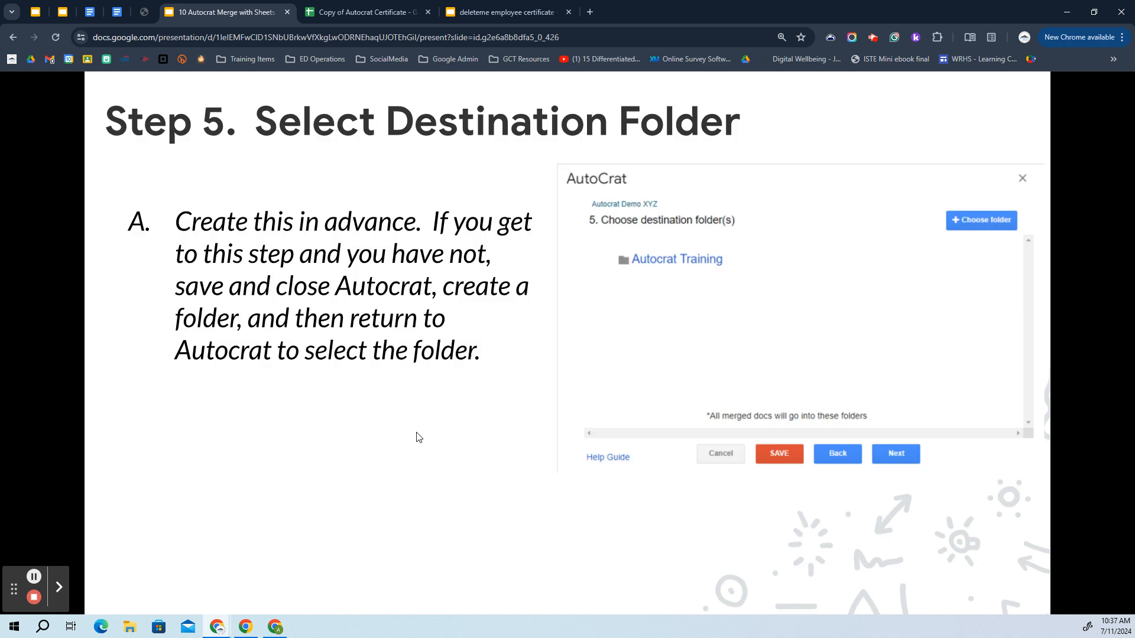
Choose 'DeleteMe AutoCrat Training' as the destination folder, removing the duplicate entry, and continue
left_click(369, 12)
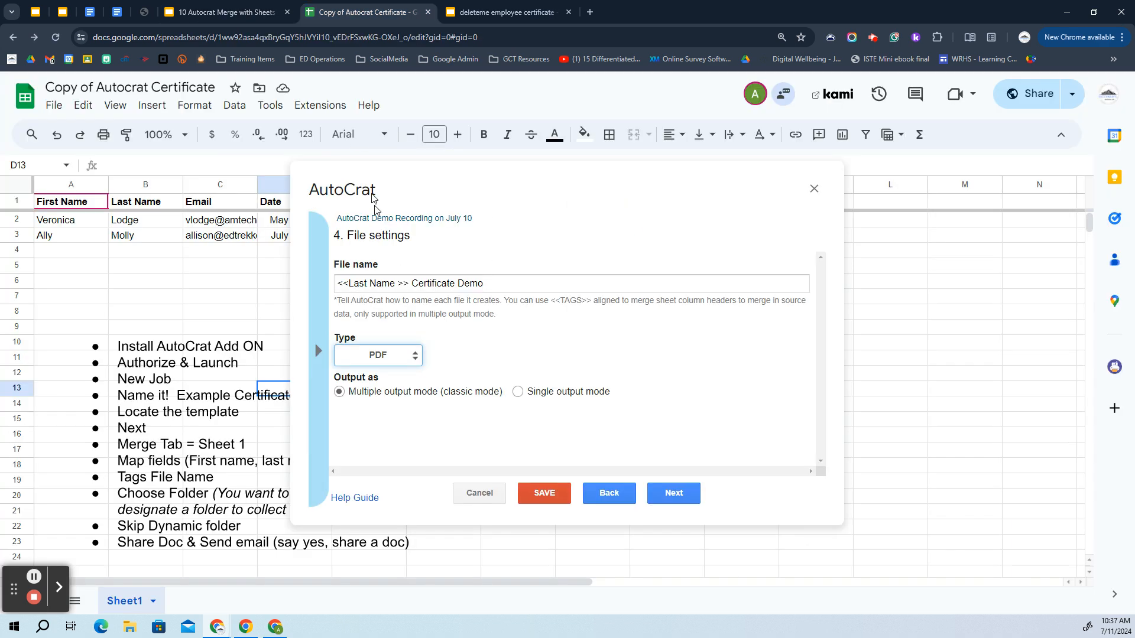
left_click(679, 495)
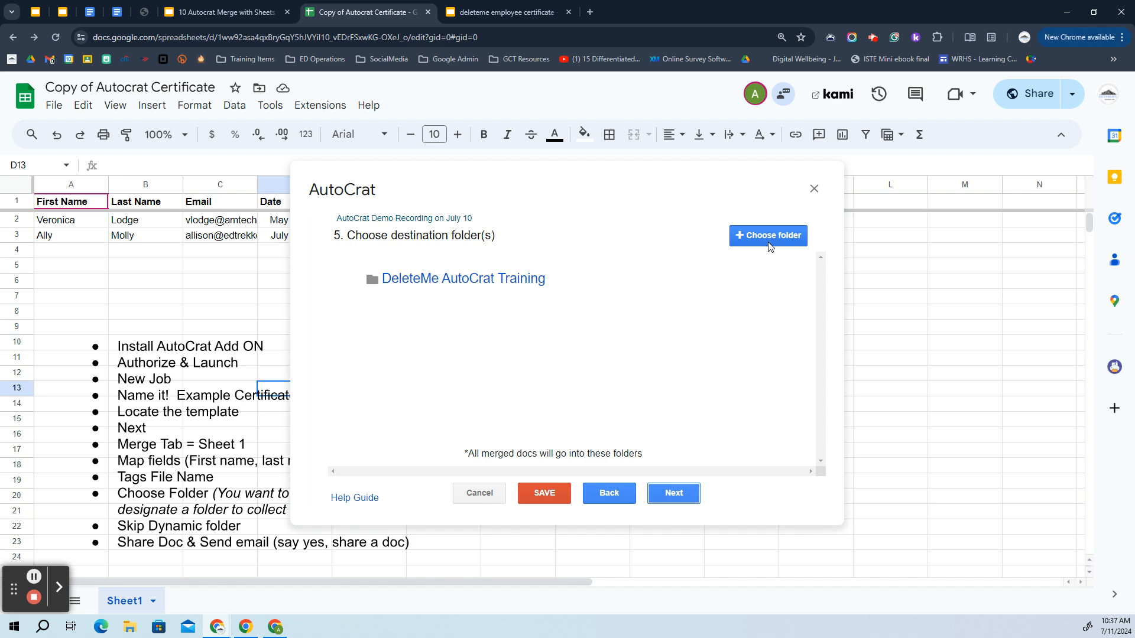
left_click(752, 238)
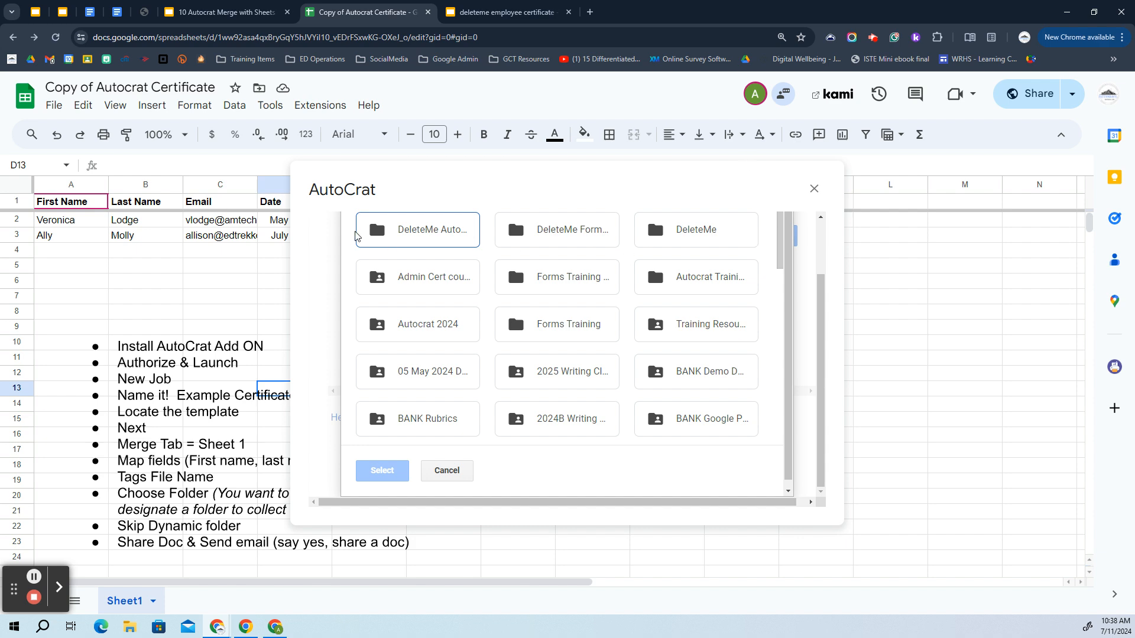
left_click(452, 228)
left_click(384, 469)
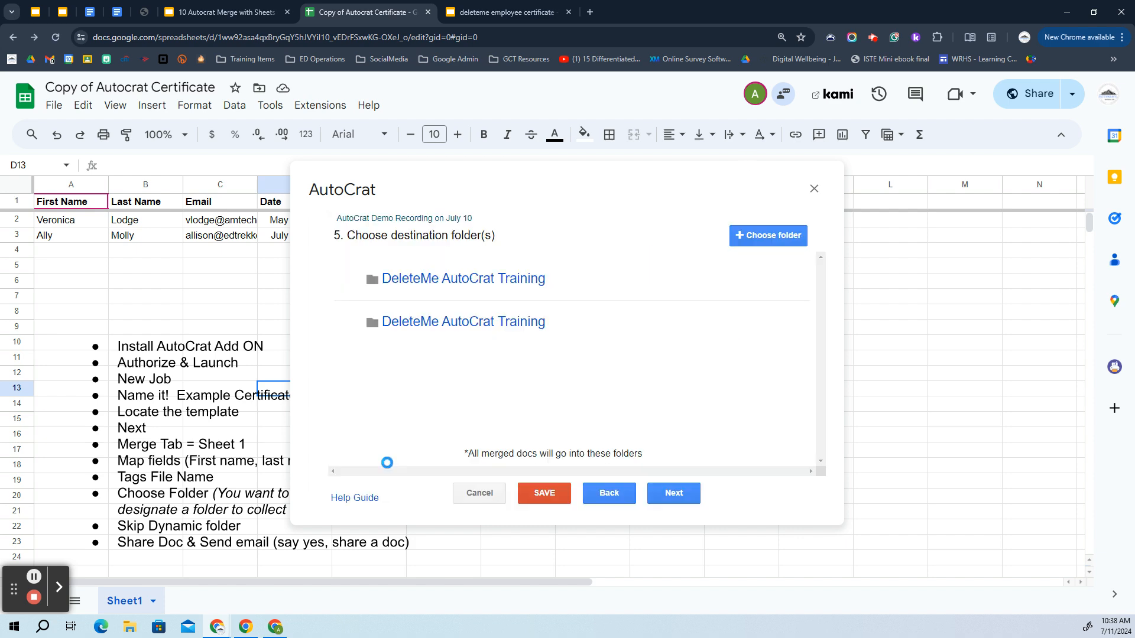
left_click(749, 323)
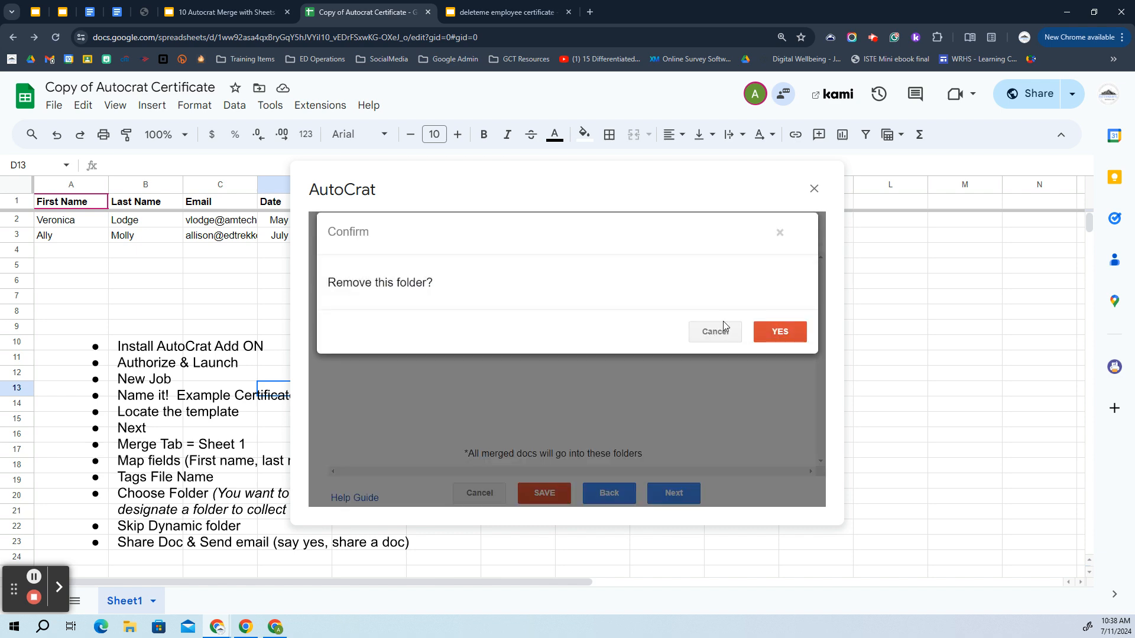
left_click(792, 335)
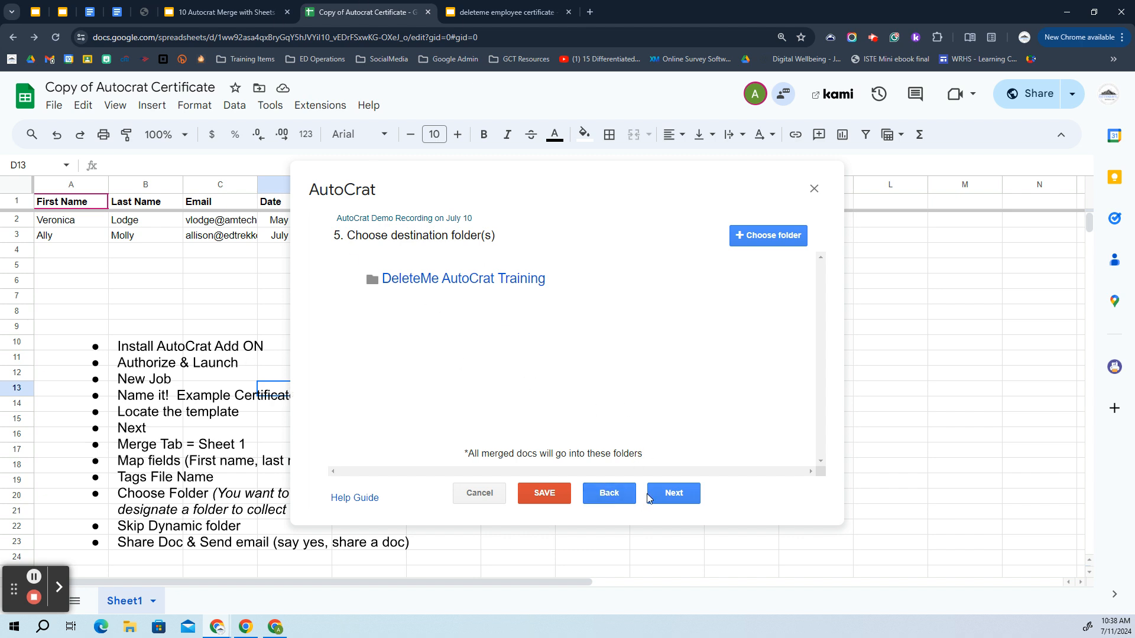
left_click(679, 502)
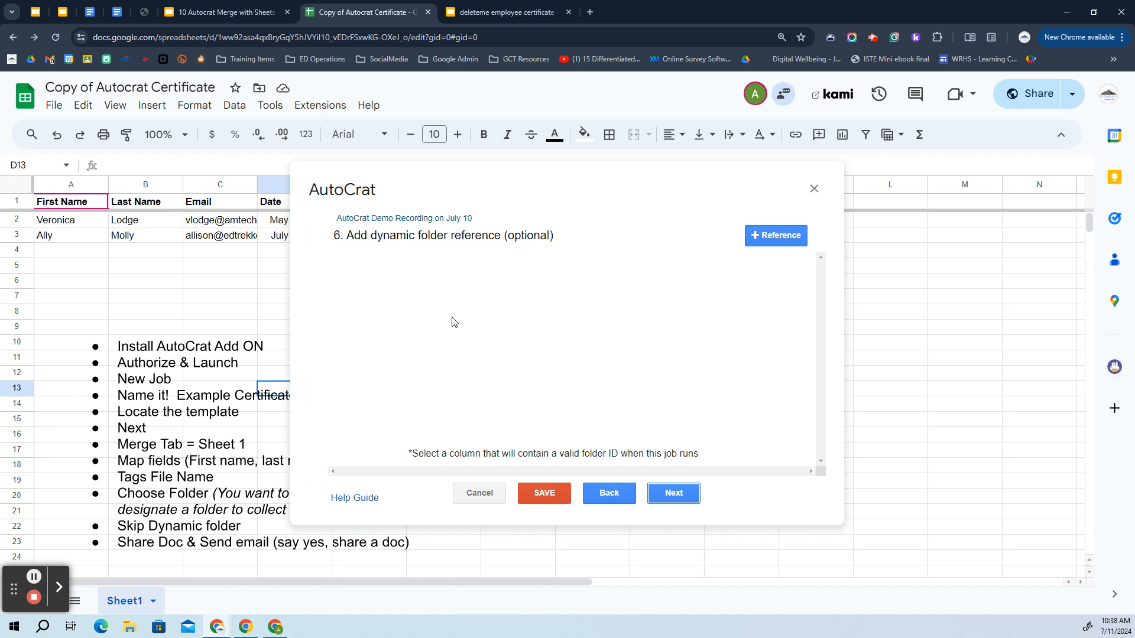
Skip the dynamic folder and merge condition steps, checking the guide's Step 7 slide along the way
left_click(673, 499)
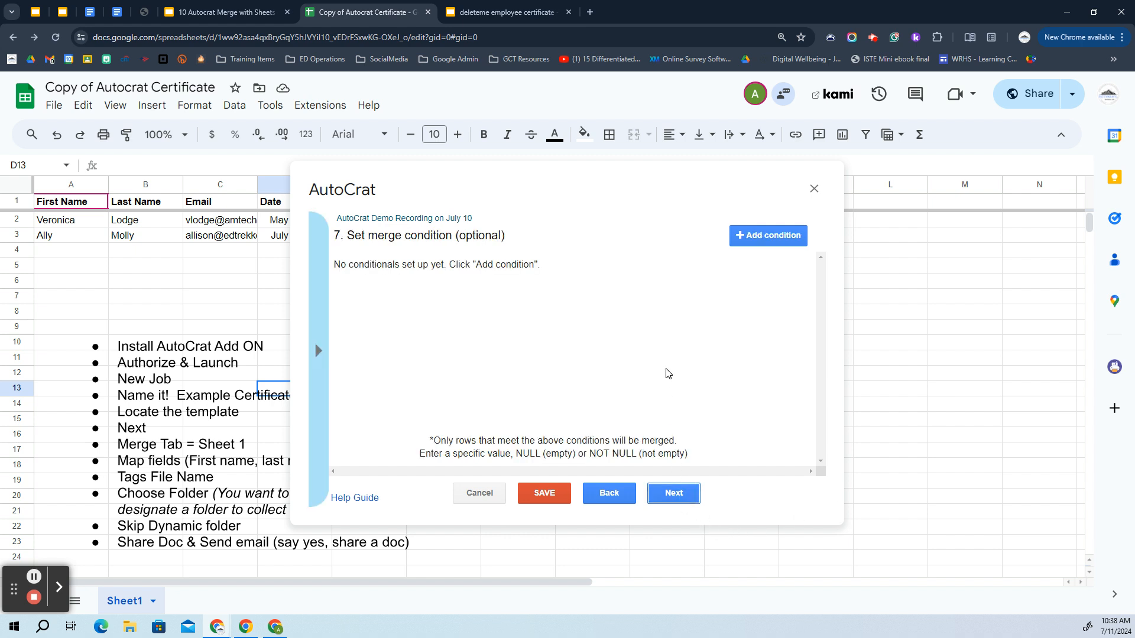
left_click(185, 8)
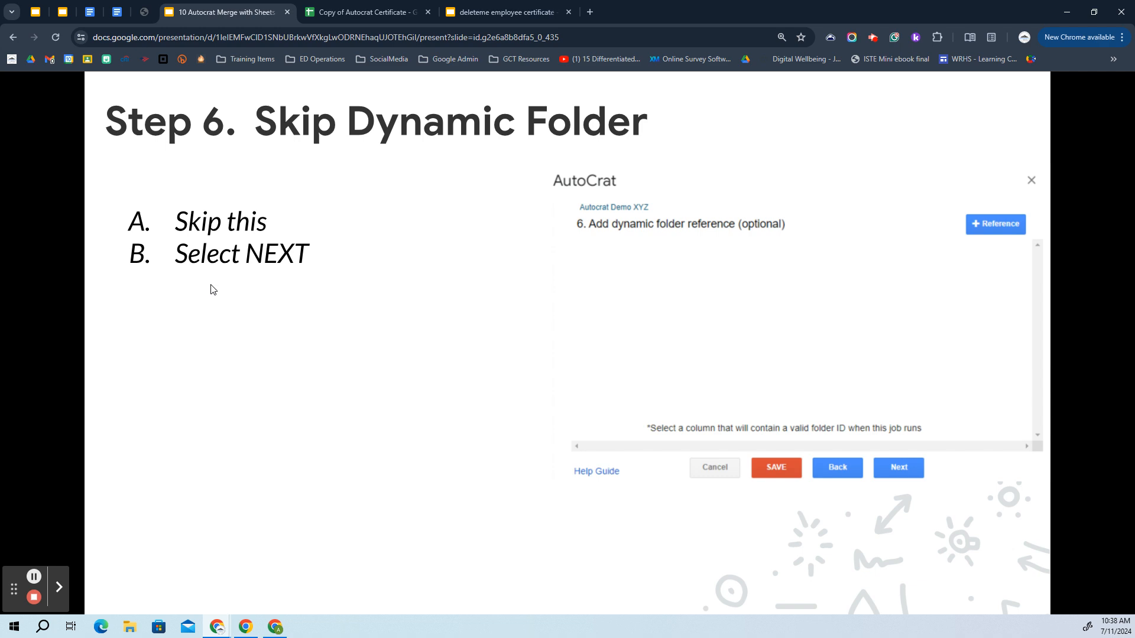
left_click(246, 357)
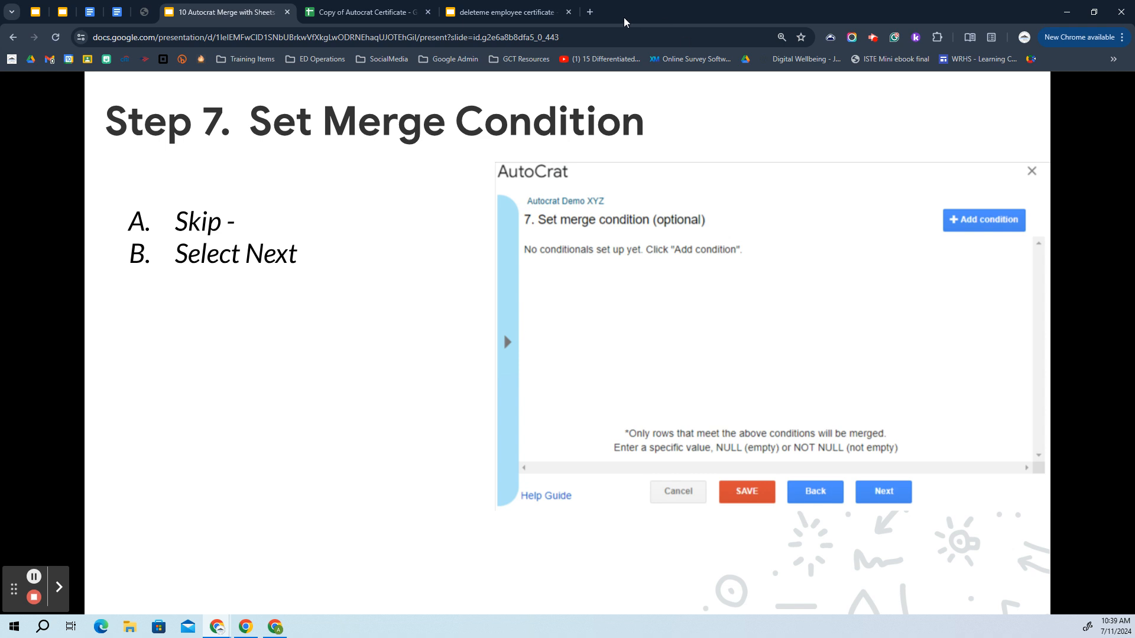
left_click(476, 13)
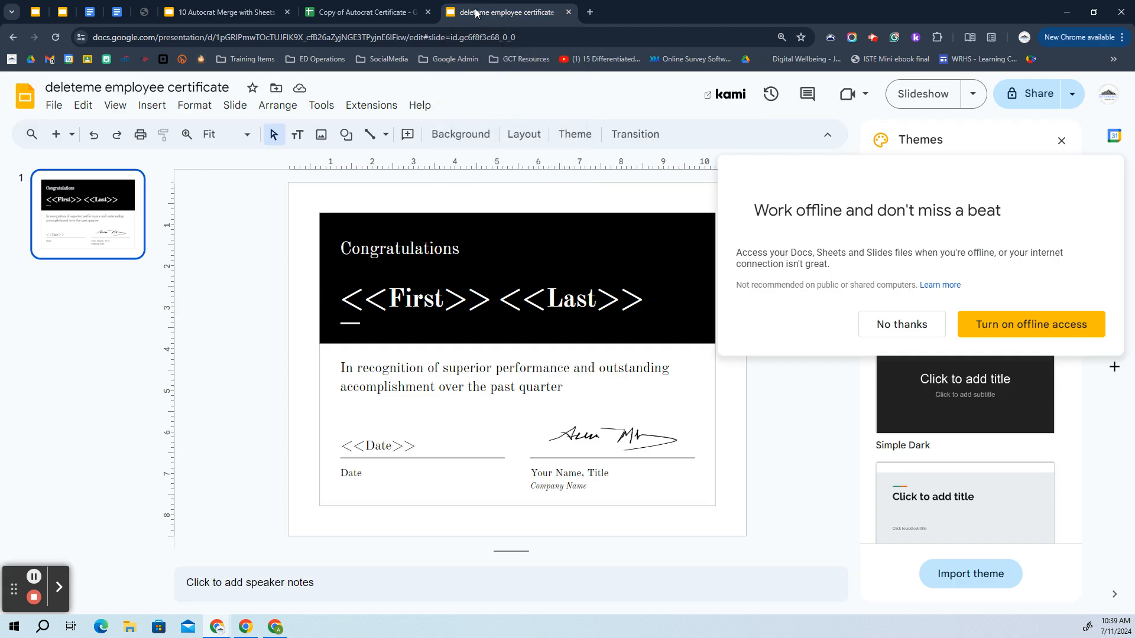
left_click(361, 12)
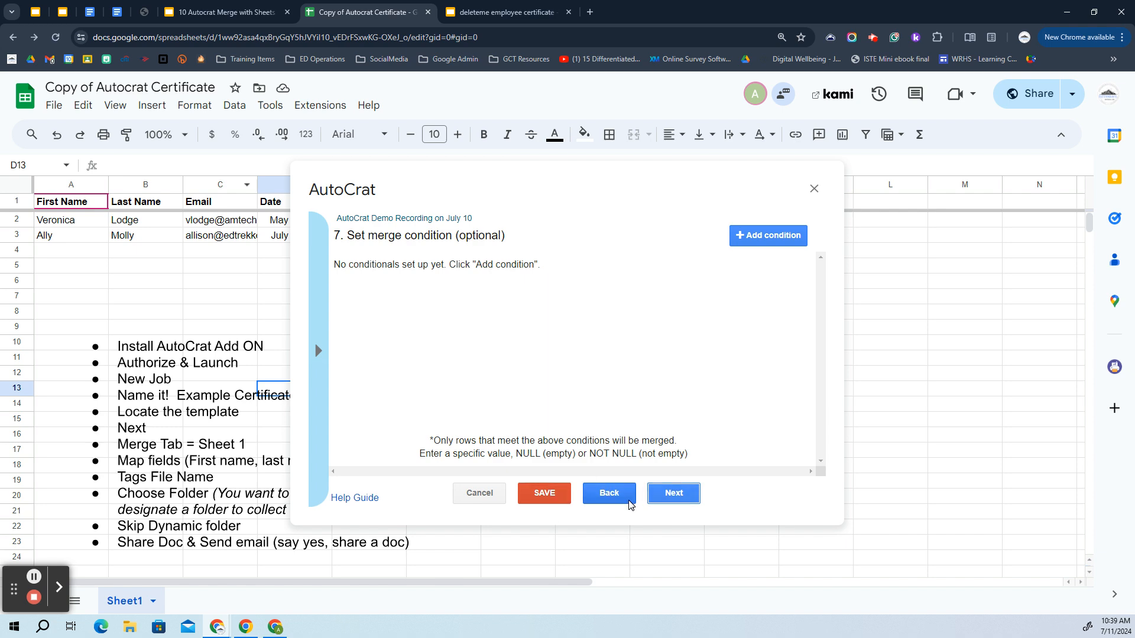
left_click(680, 496)
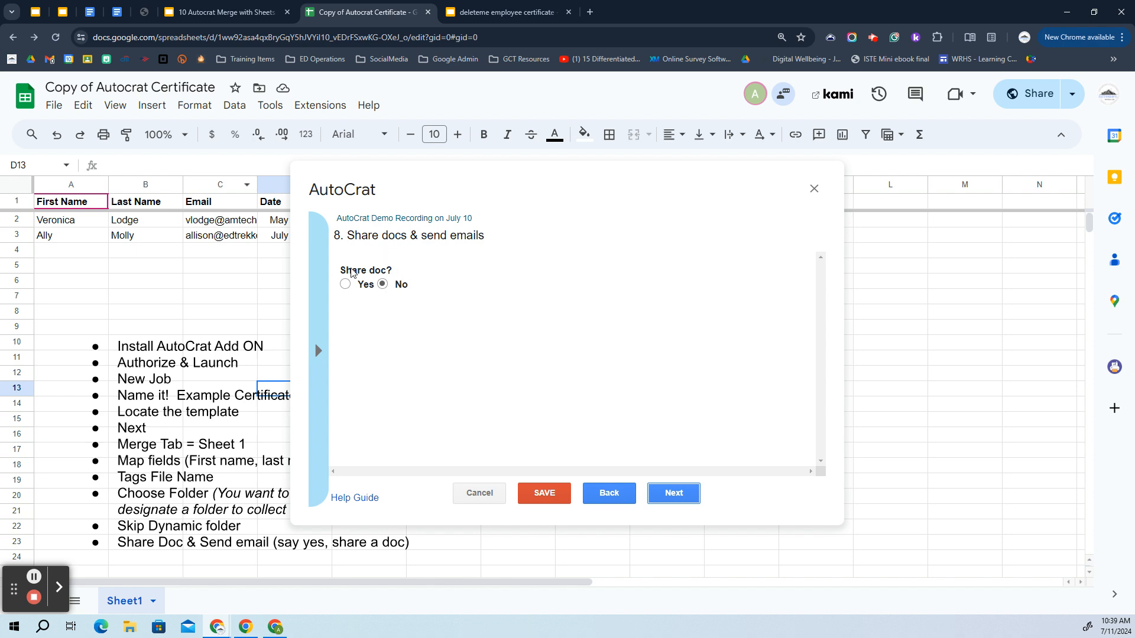
After reviewing the Step 8 guide slide, turn on sharing each merged document as PDF
left_click(242, 14)
left_click(316, 158)
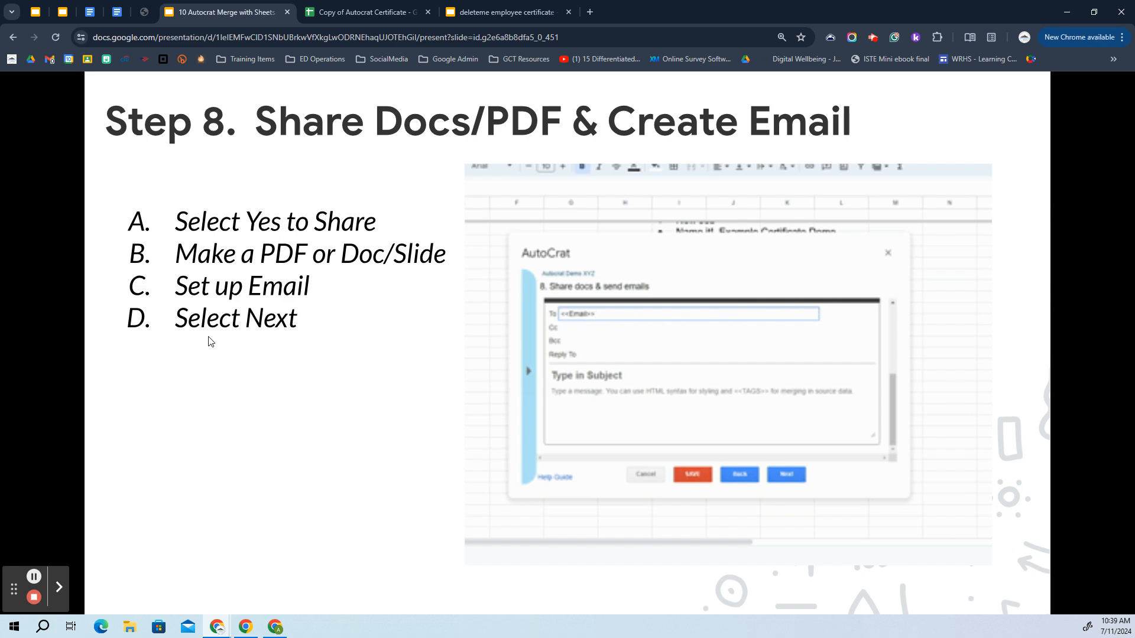
left_click(391, 13)
left_click(347, 285)
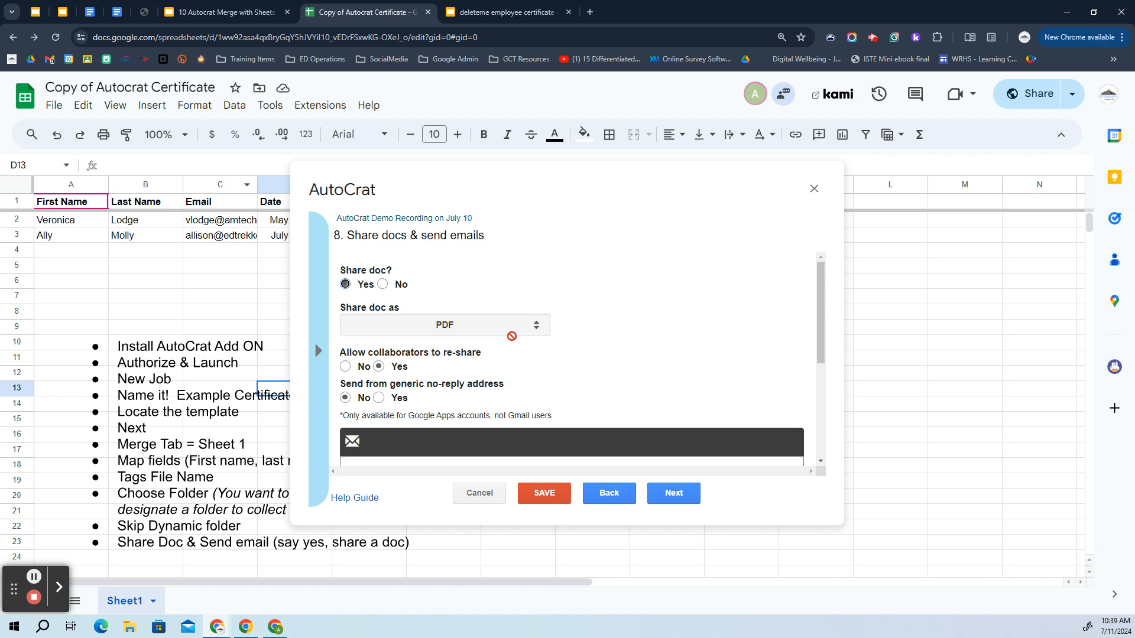
scroll(590, 301, "down", 1)
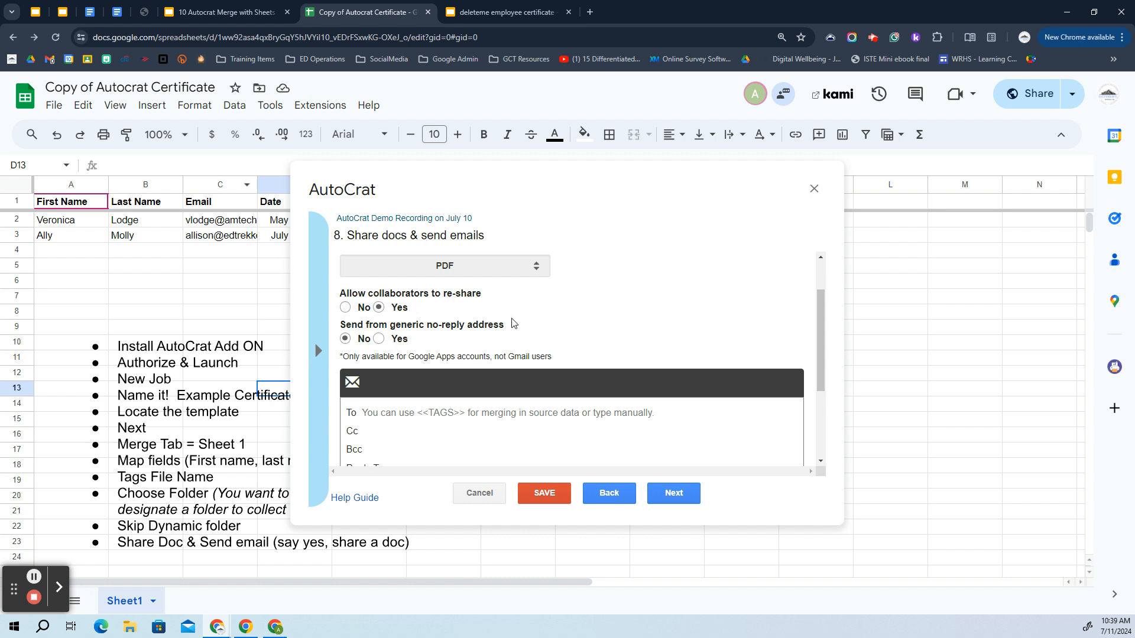
scroll(514, 319, "down", 1)
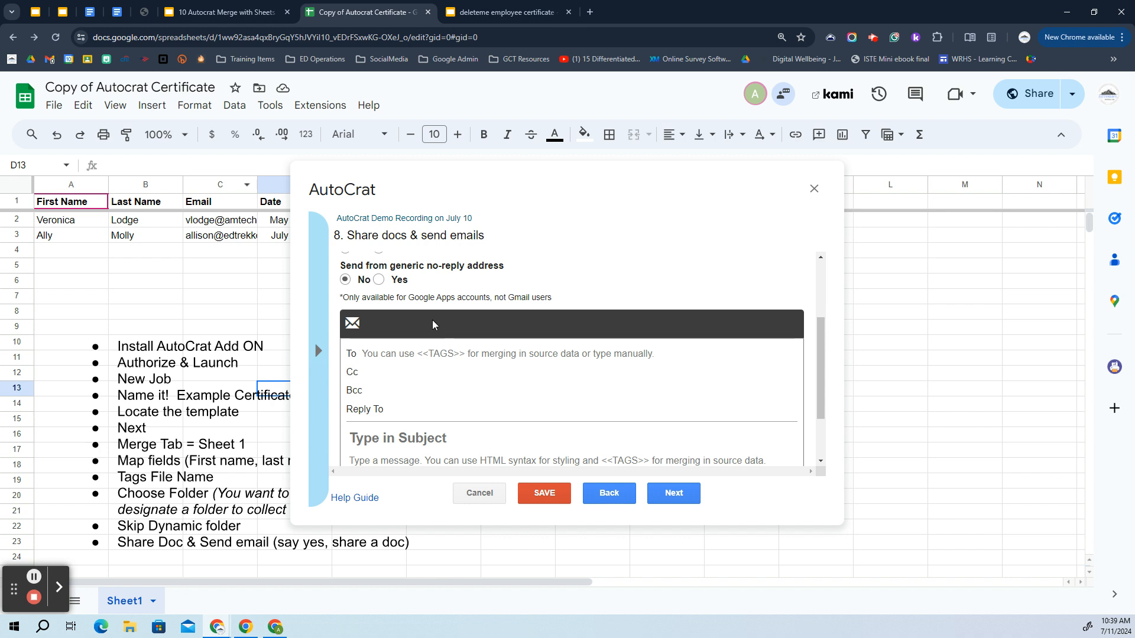
scroll(434, 322, "up", 2)
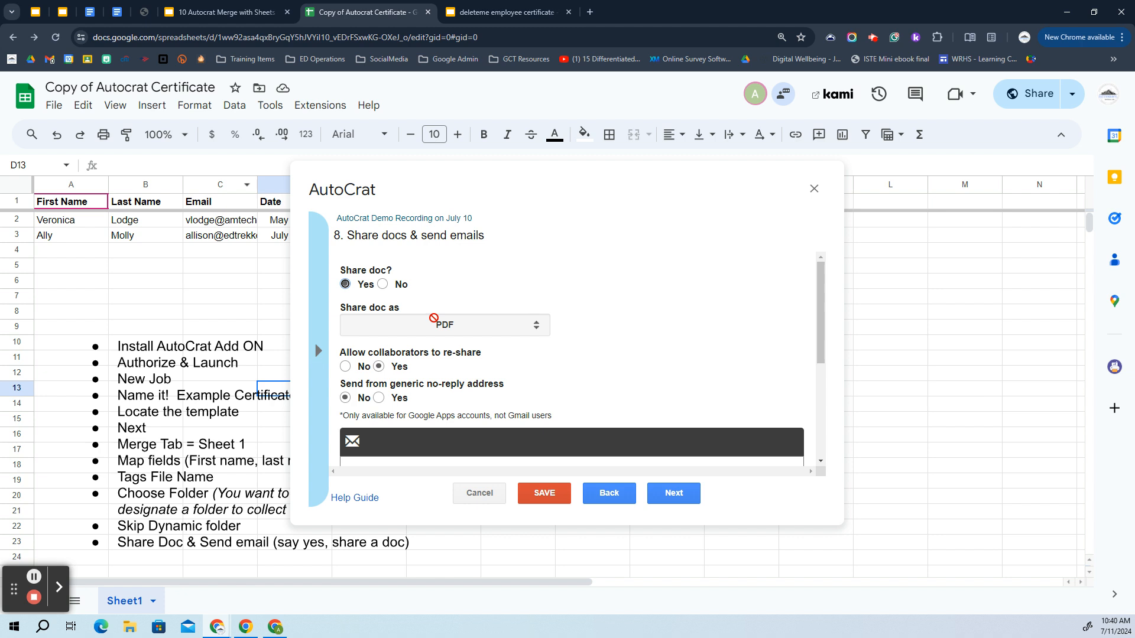
scroll(434, 319, "down", 2)
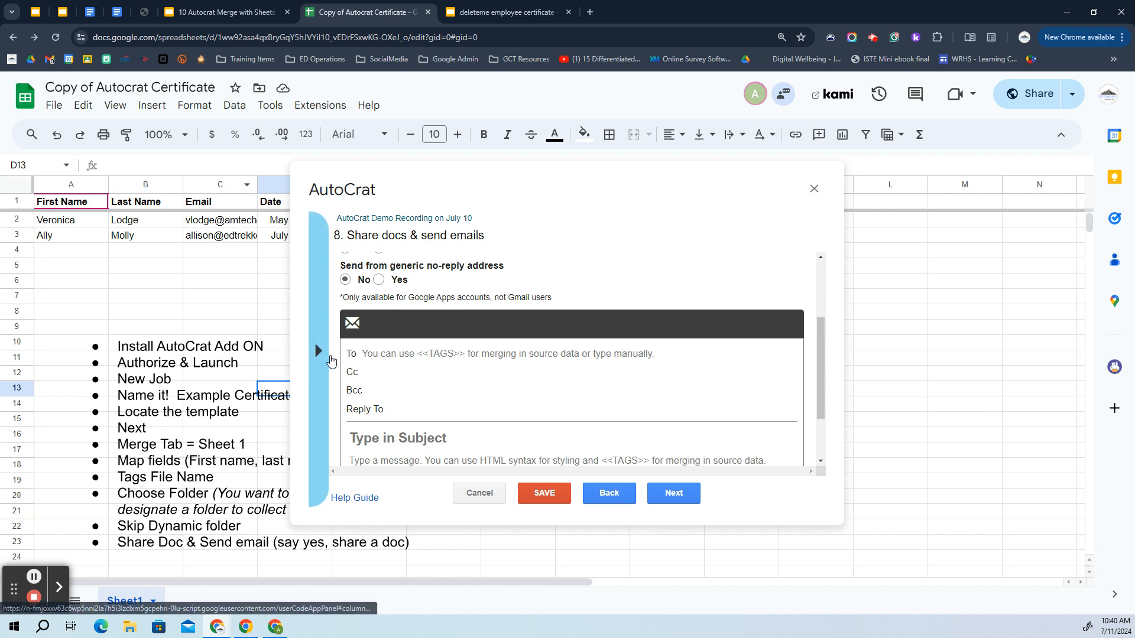
Put the <<Email>> merge tag in the To field, leaving CC and BCC empty
left_click(318, 350)
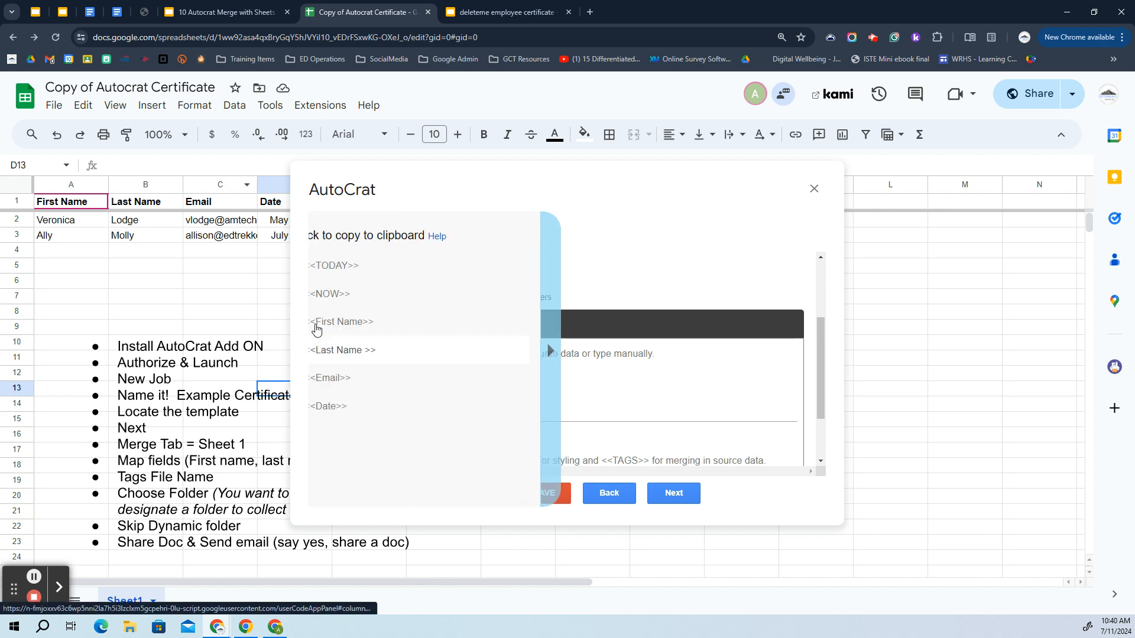
left_click(360, 381)
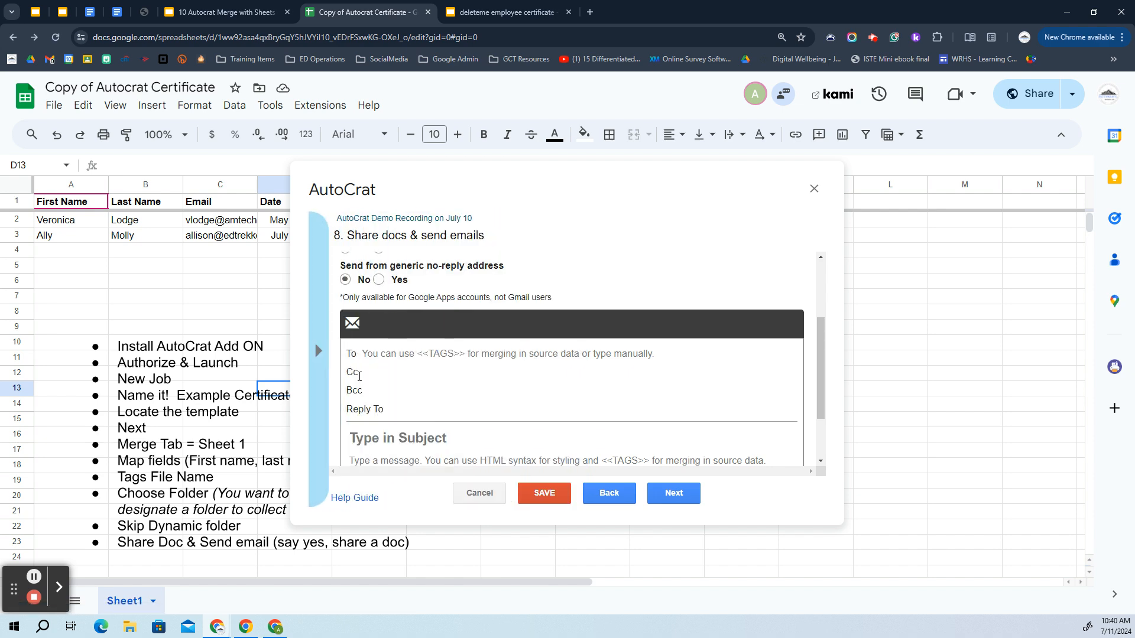
left_click(414, 355)
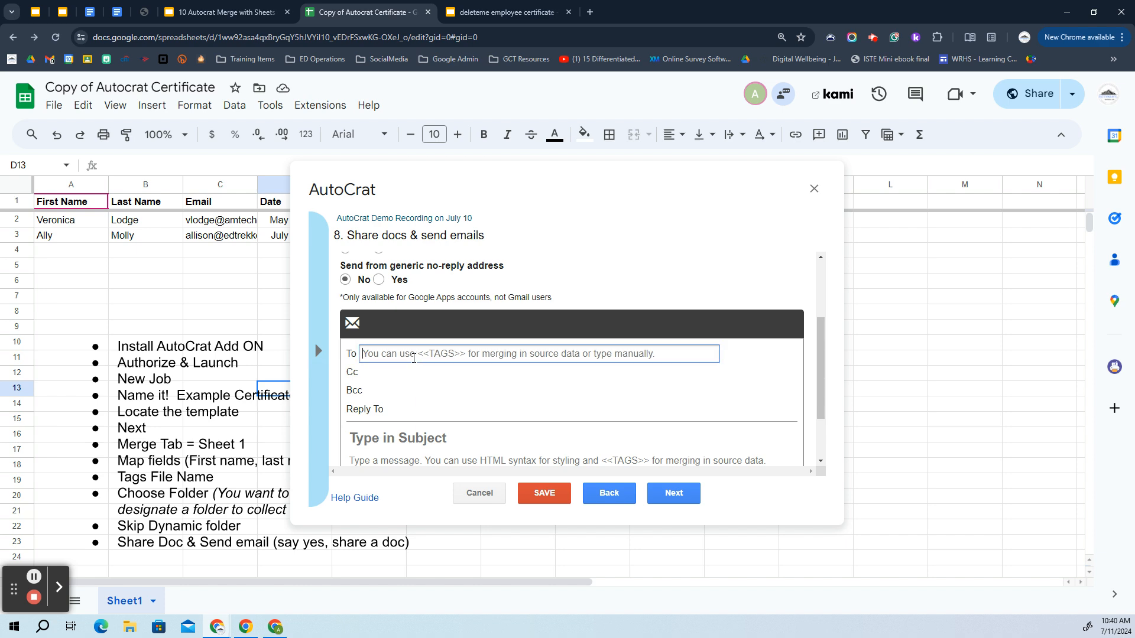
type("<<Email>>")
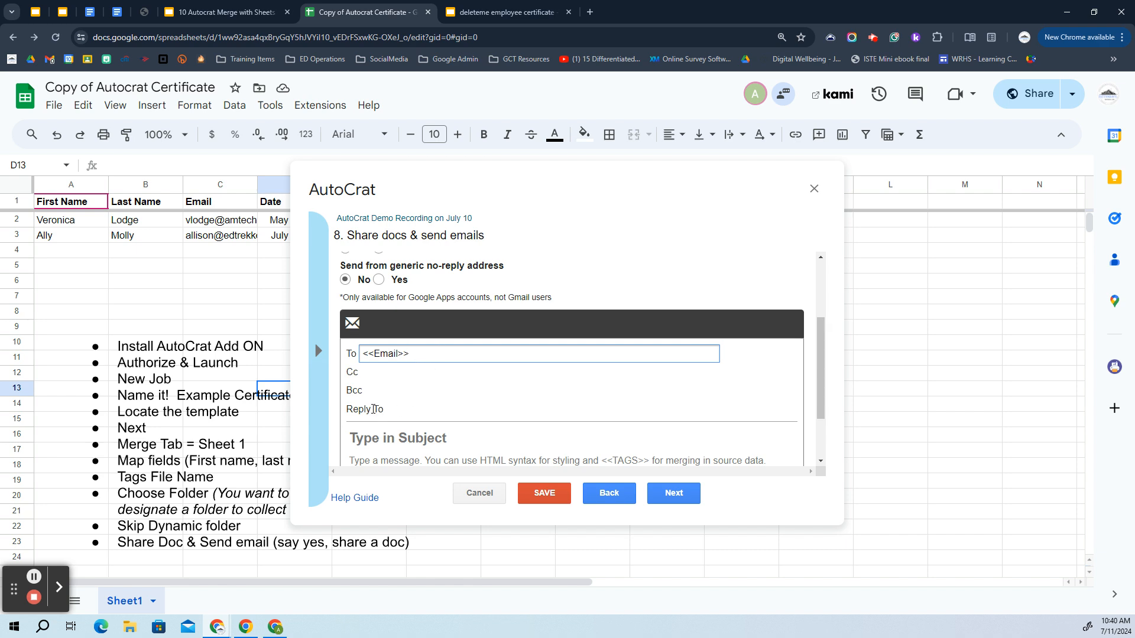
left_click(368, 373)
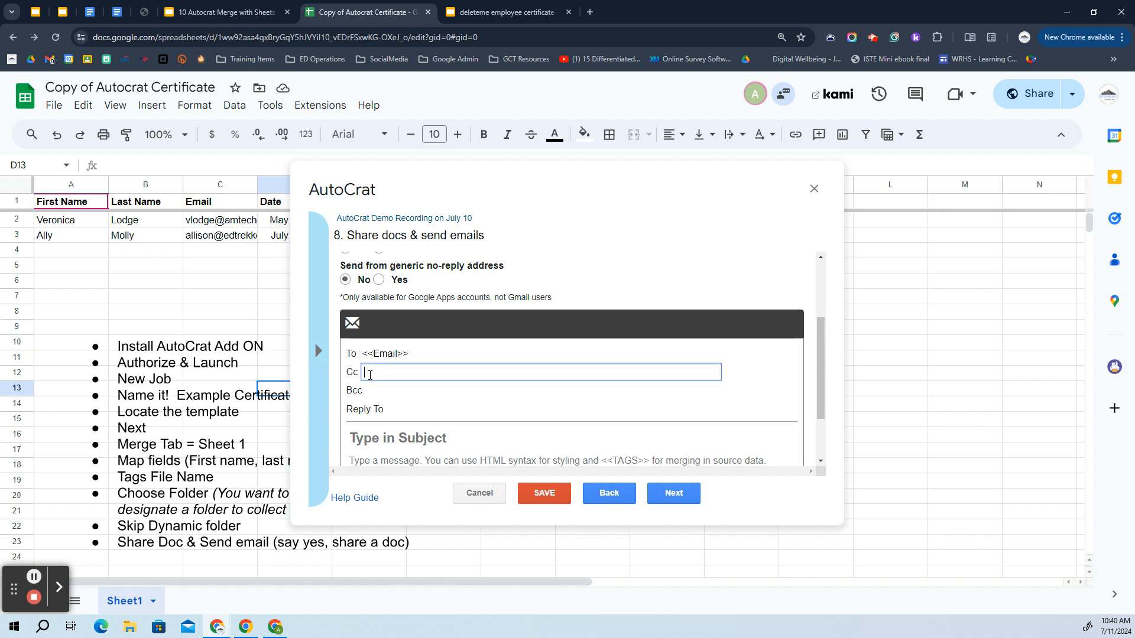
left_click(400, 393)
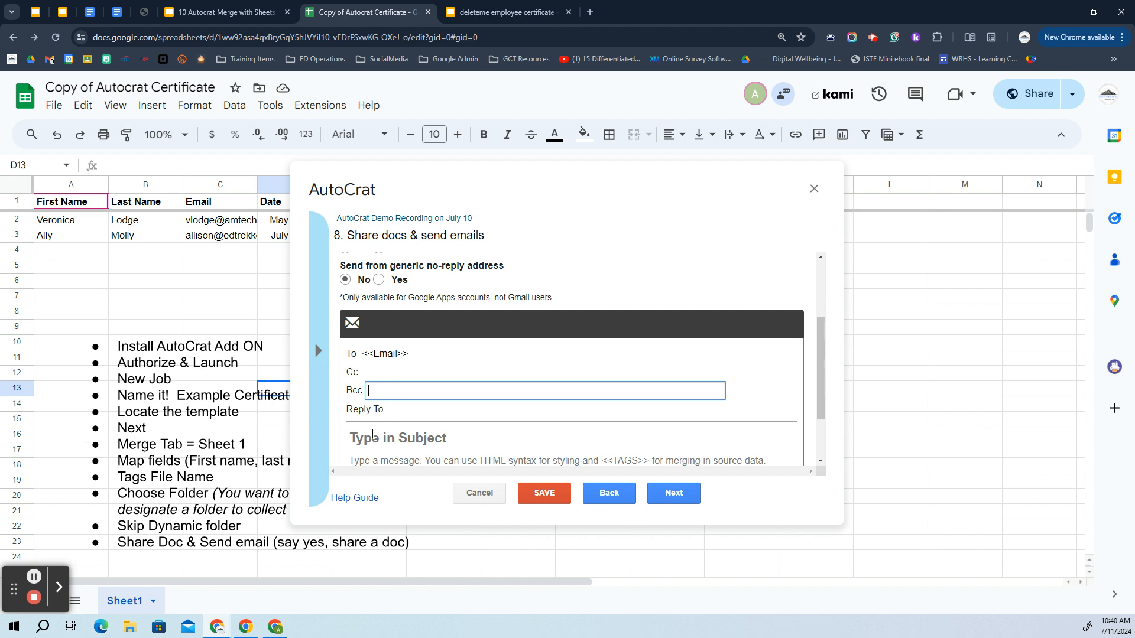
Type 'Your Certificate is Attached!' as the subject, prefixed with the pasted <<First Name>> tag and a comma
left_click(363, 447)
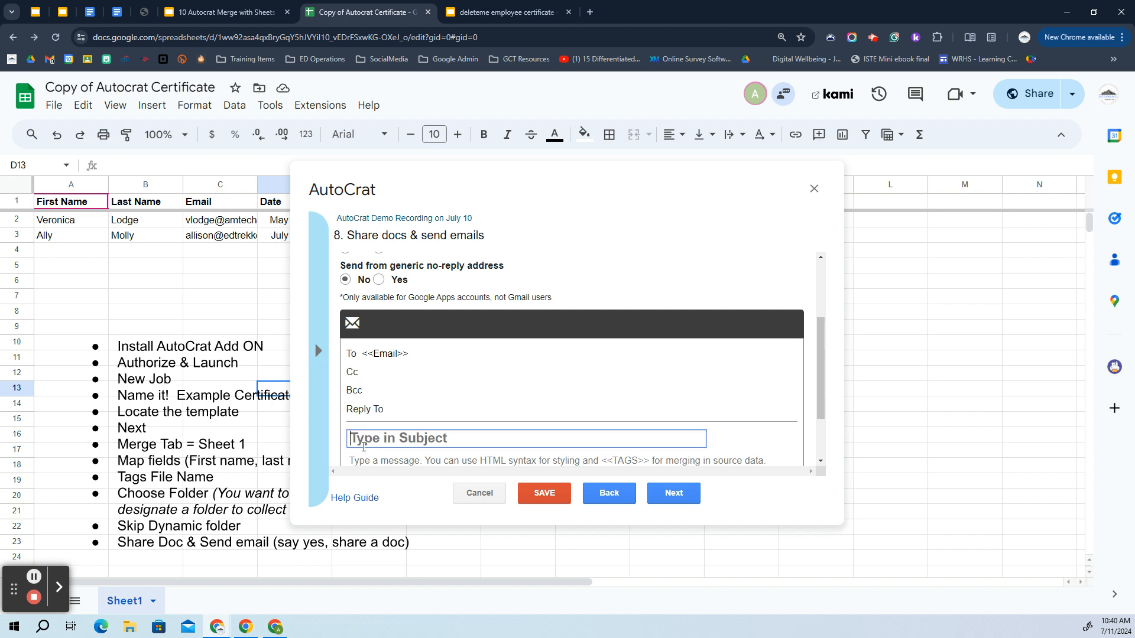
left_click(318, 351)
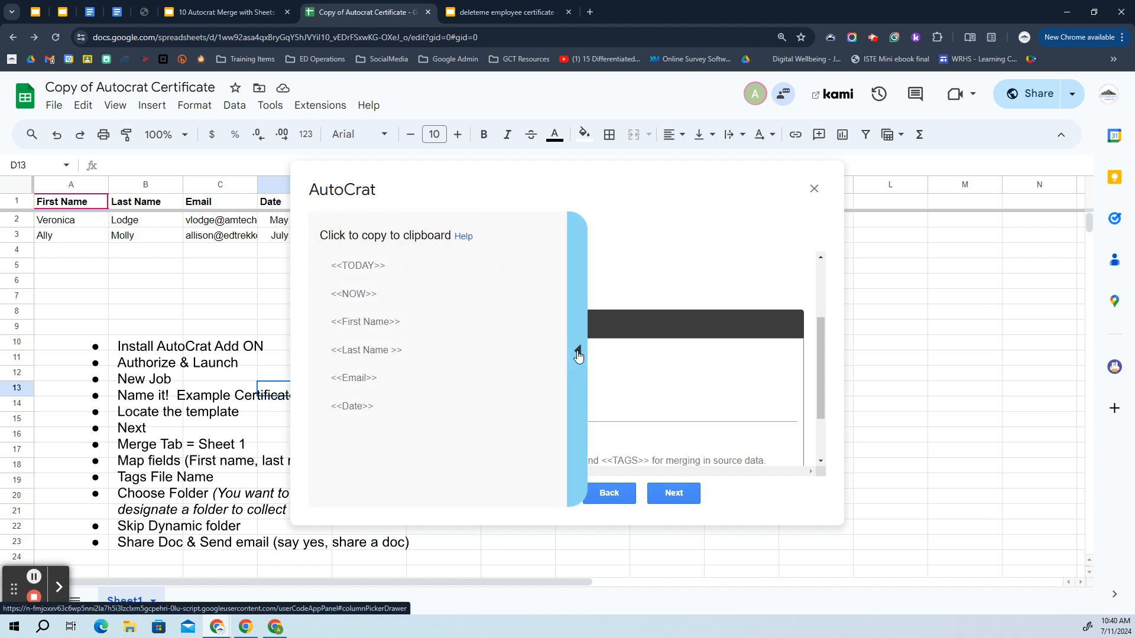
left_click(578, 355)
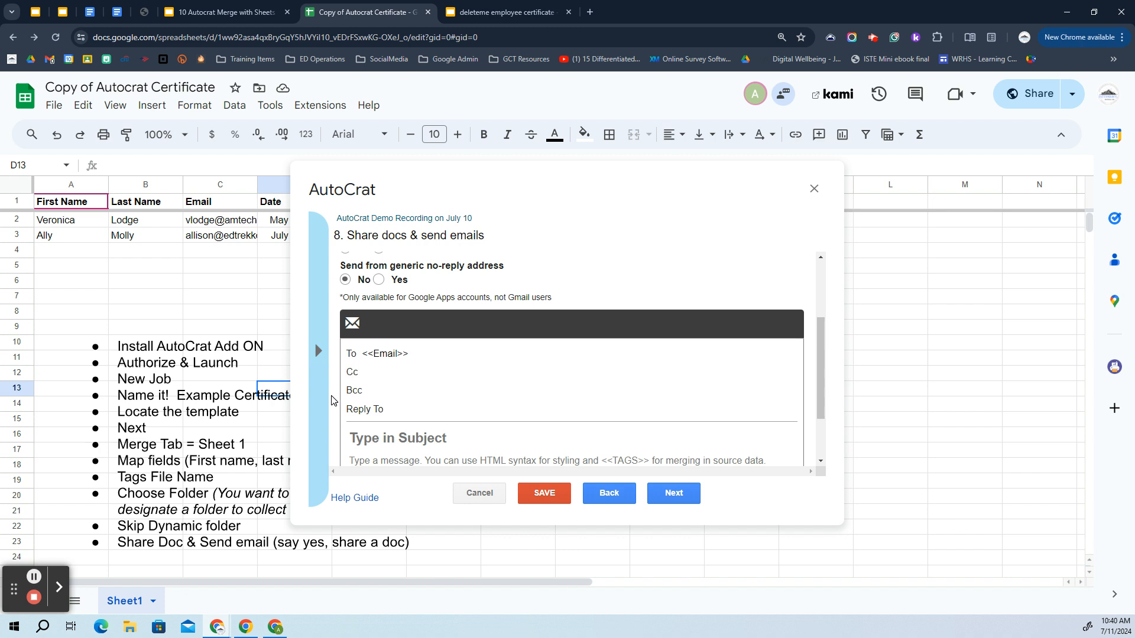
left_click(385, 439)
type("Your Certificate is Attached!")
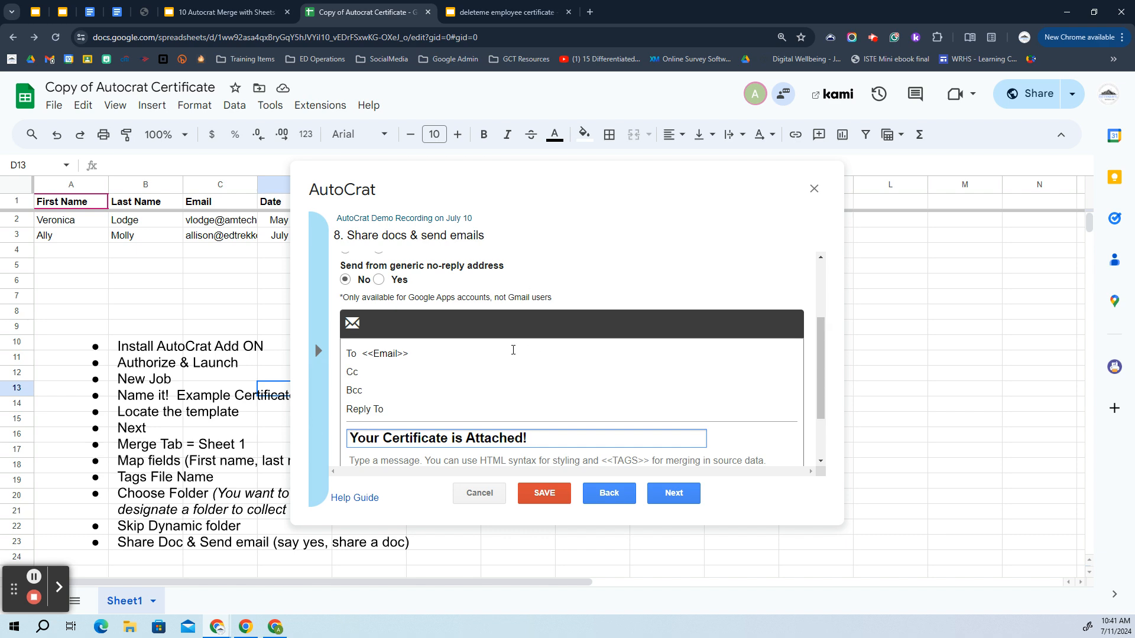
left_click(325, 348)
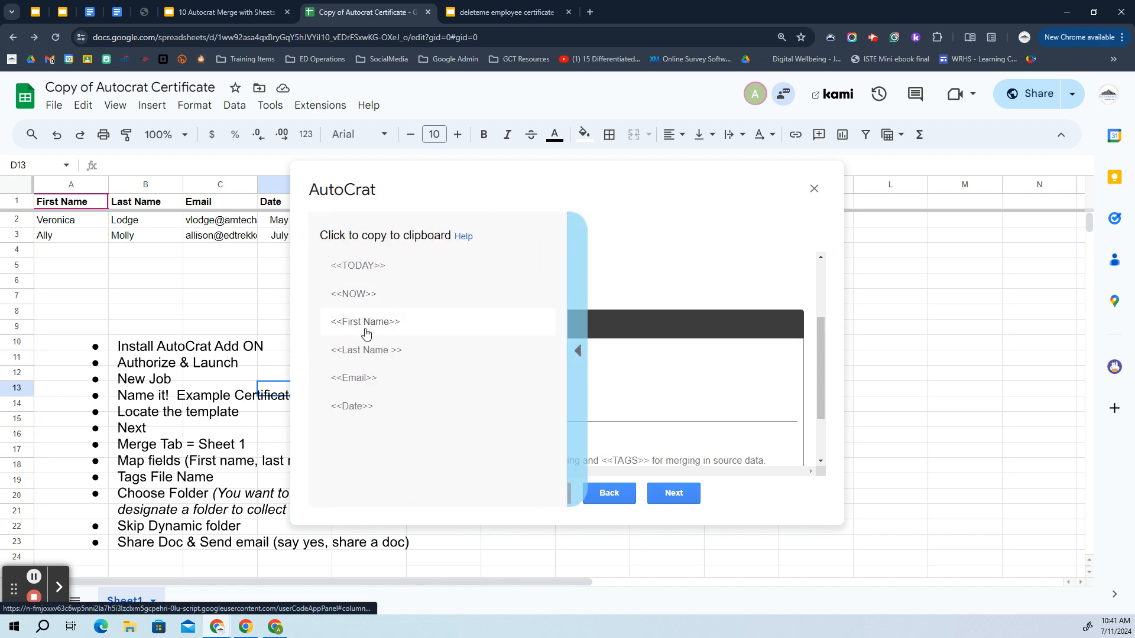
left_click(348, 318)
left_click(352, 438)
type("<<First Name>>")
type(",")
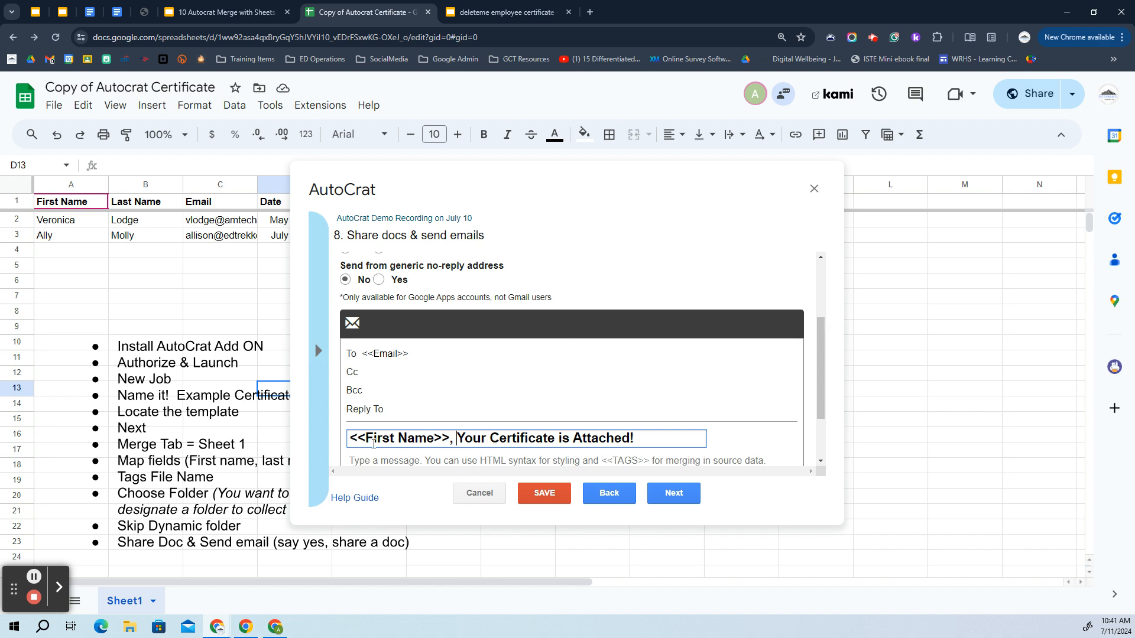
left_click(364, 461)
Write 'Dear <<First Name>>' and 'Thank you for attending. Your certificate is attached.' in the message
type("Dear")
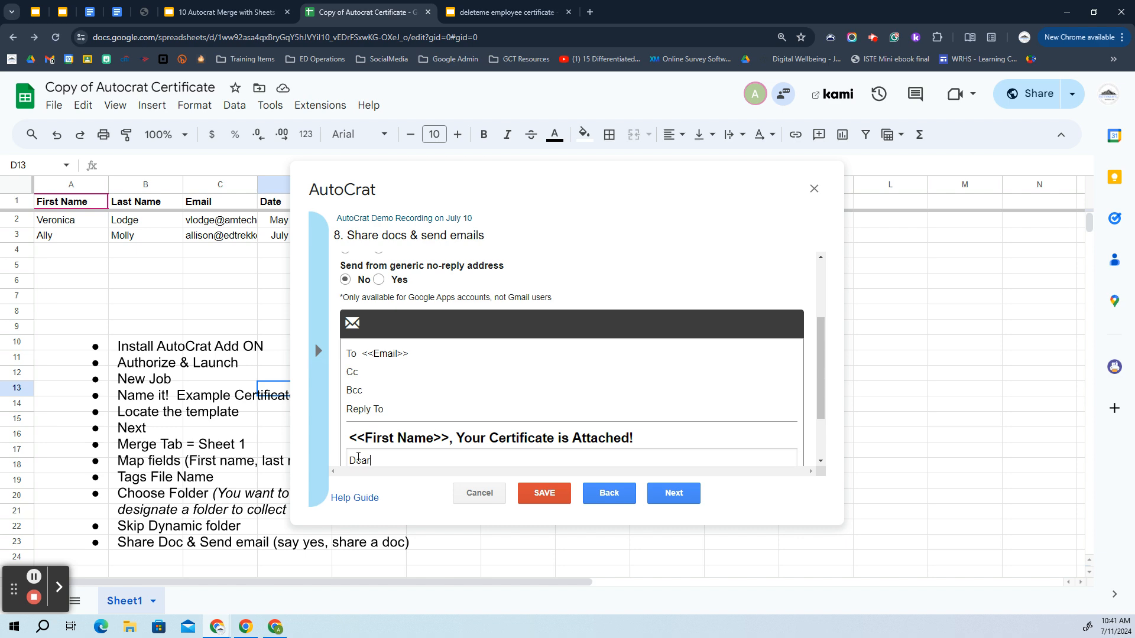
type("<<First Name>>")
key("Return")
key("Return")
type("Thank you fo")
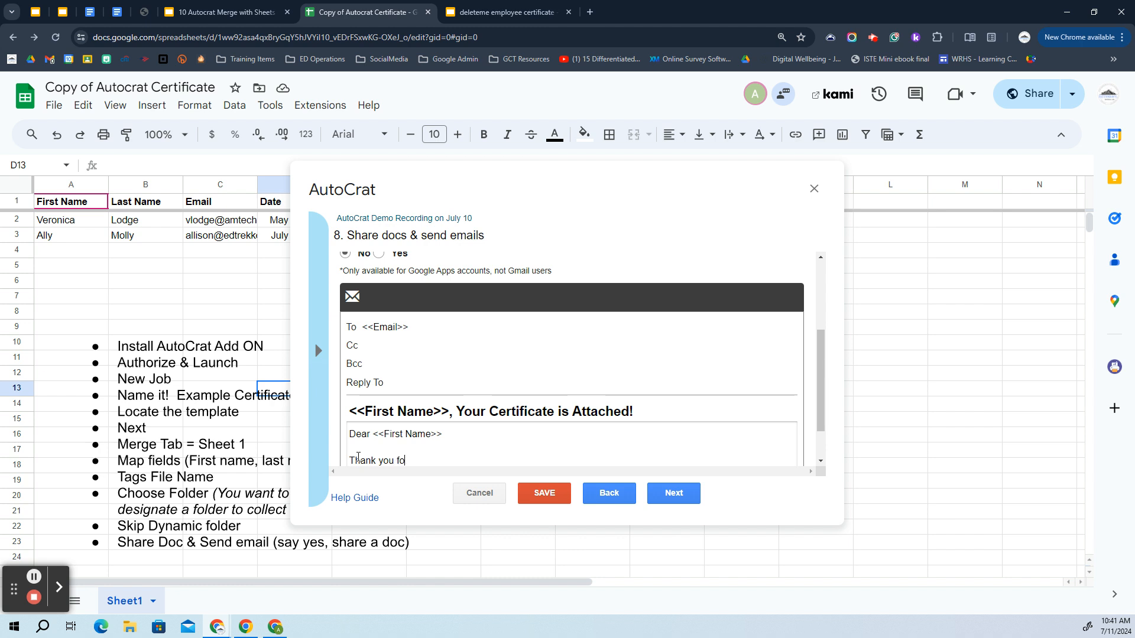
type("r attending.  you")
key("BackSpace")
key("BackSpace")
type("Your certfi")
key("BackSpace")
type("ficate is attached.")
Sign the message off with 'Sincerely' and the sender's name on the next line
key("Return")
key("Return")
type("Sincerely")
key("Return")
type("Allison")
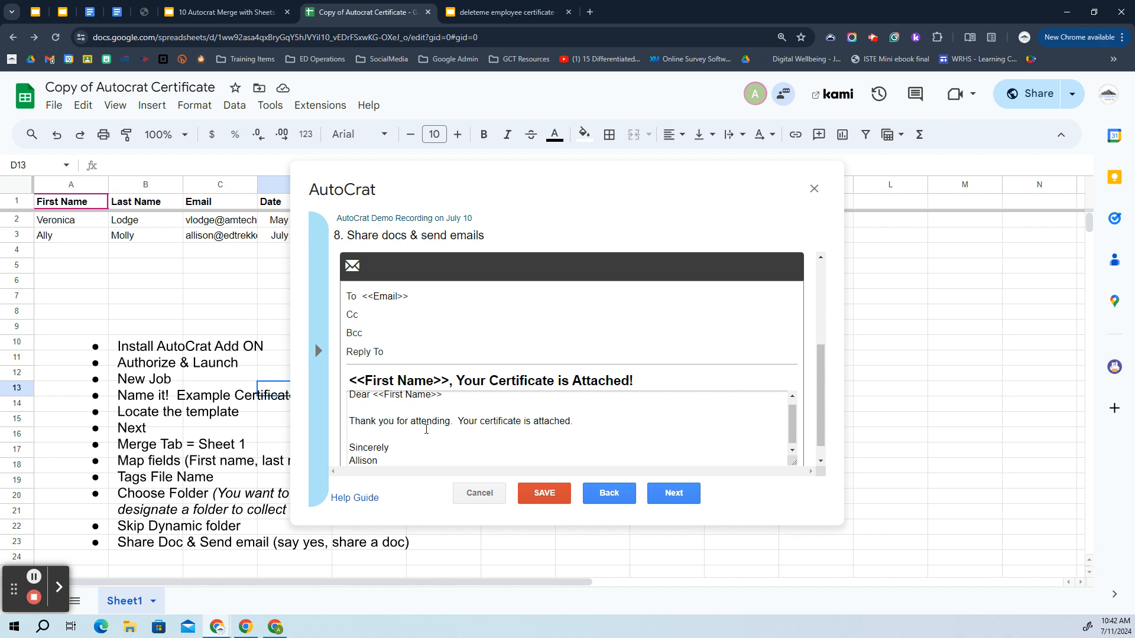
scroll(418, 429, "up", 1)
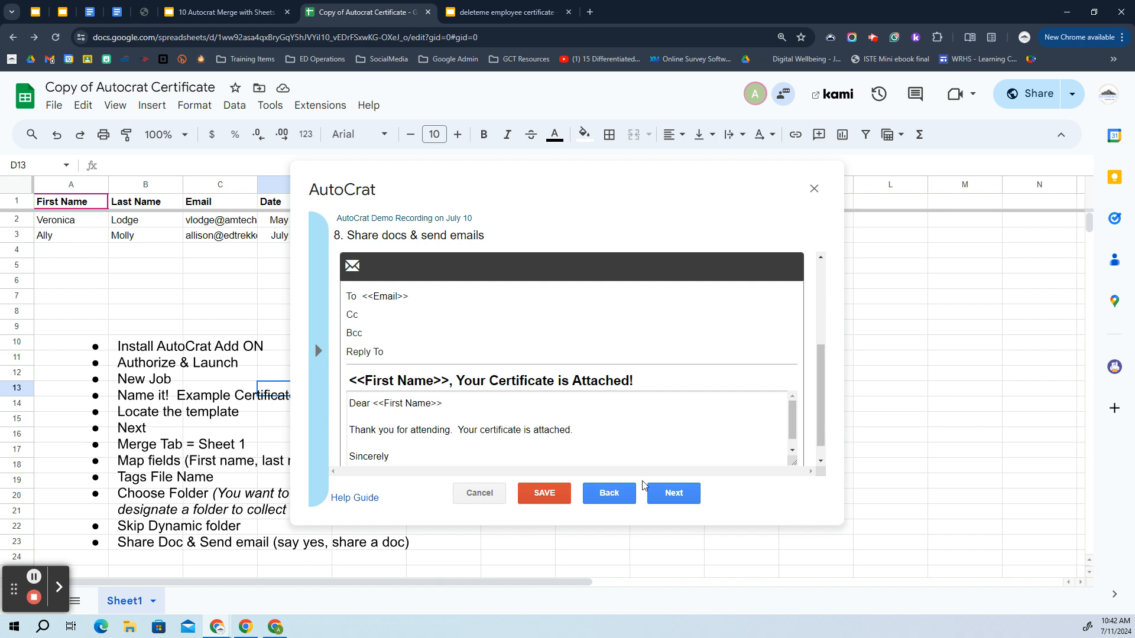
Save the AutoCrat job with the form and time triggers left at No
left_click(674, 495)
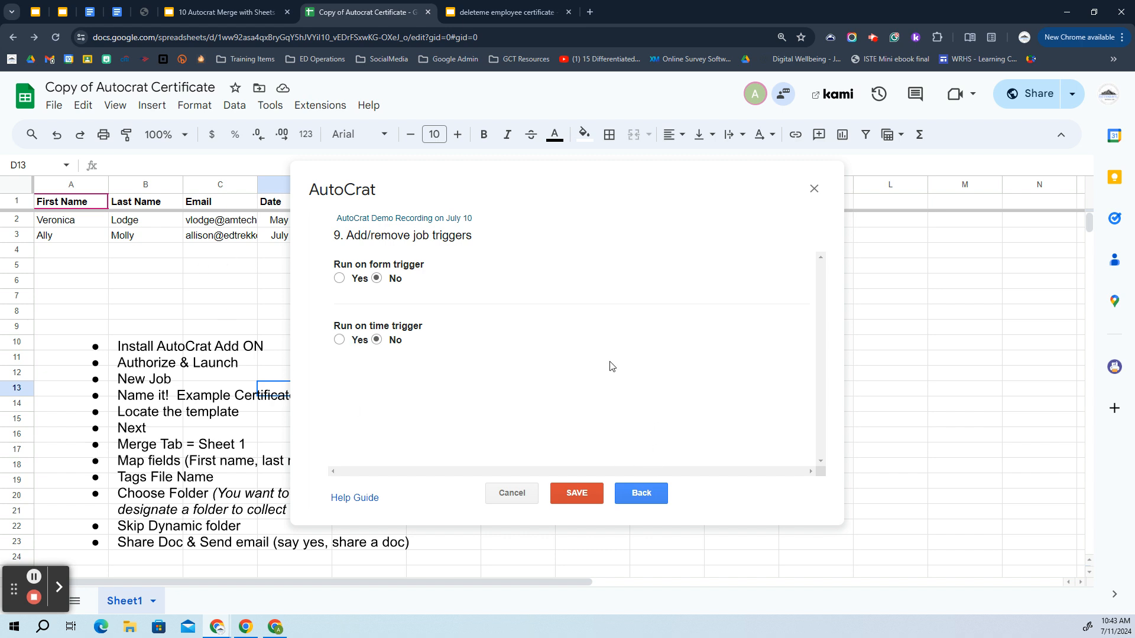
left_click(582, 495)
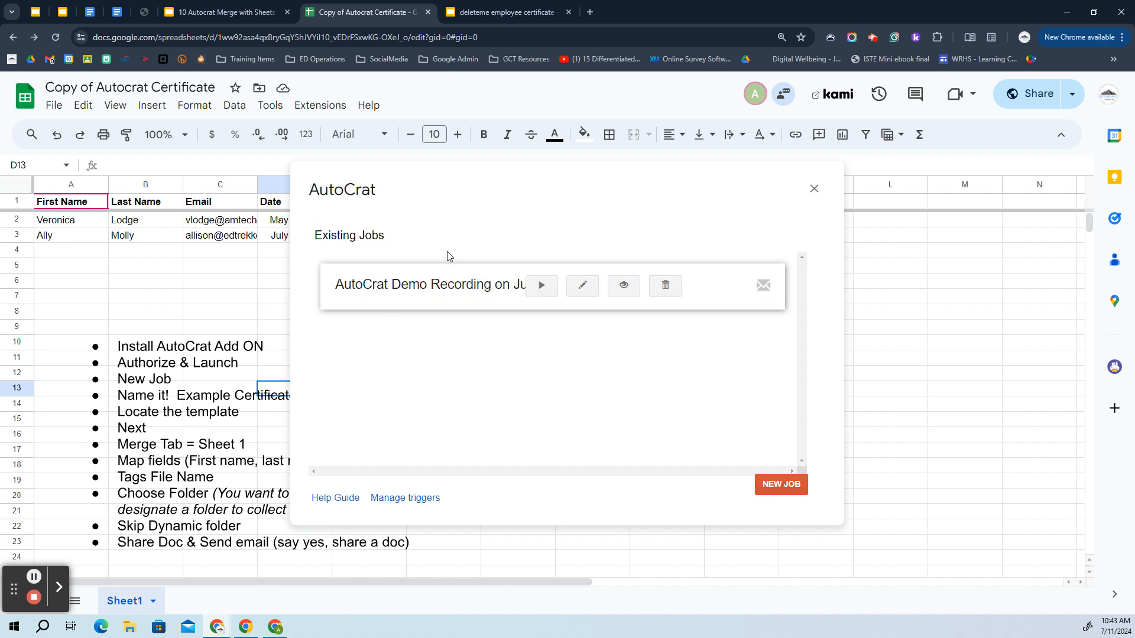
left_click(255, 7)
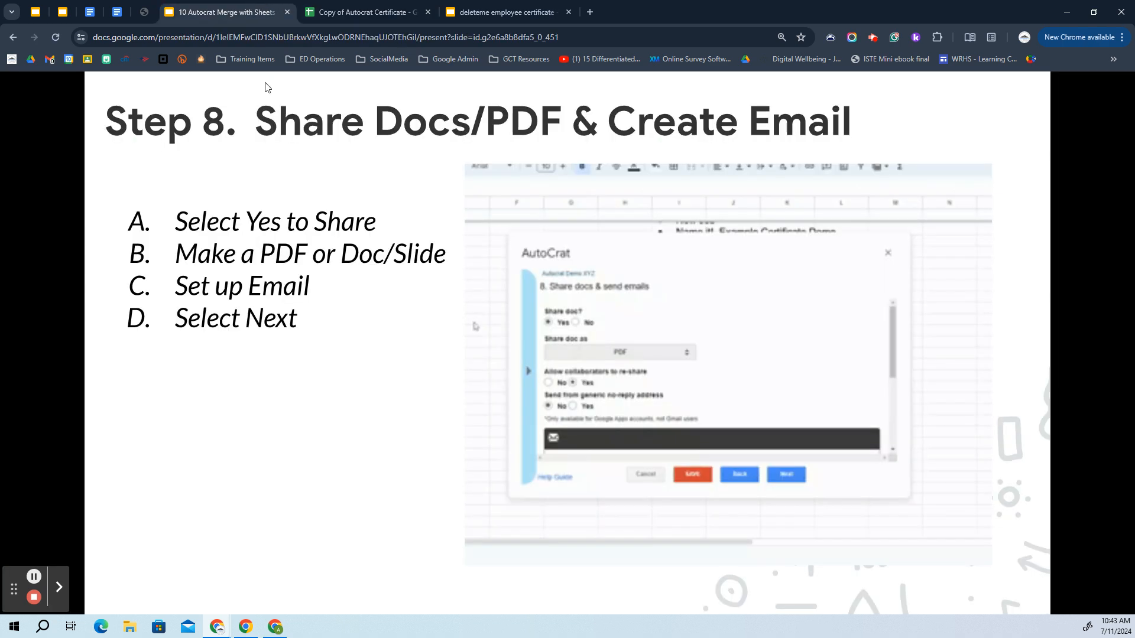
Advance the guide past Step 9 to the Step 10 'Test out Preview' slide, then return to the spreadsheet
left_click(301, 337)
left_click(315, 306)
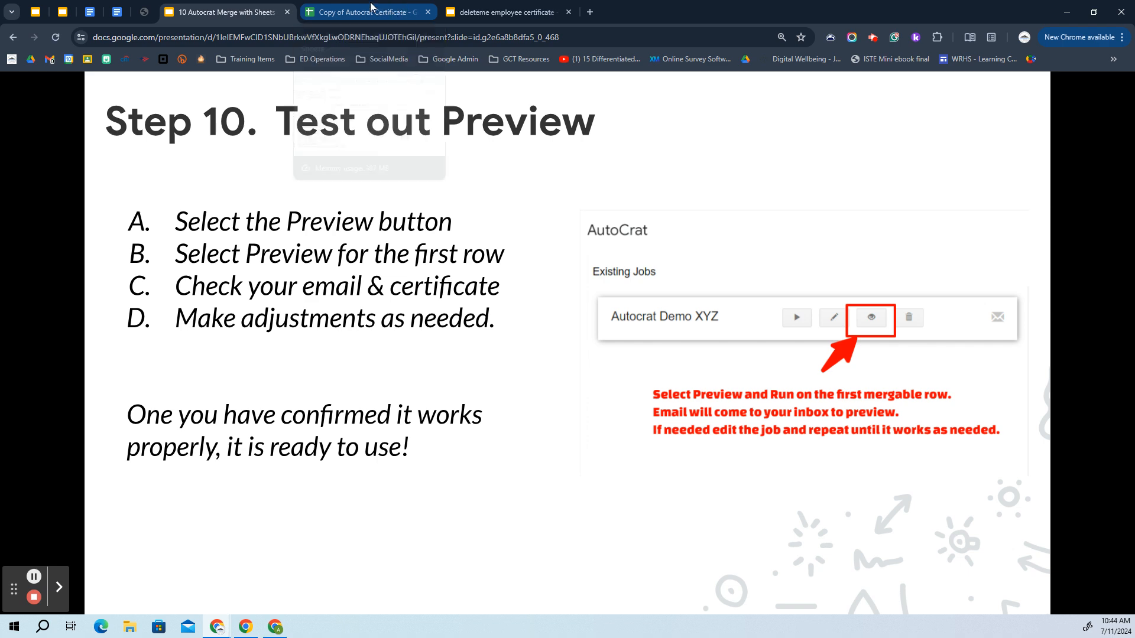
left_click(396, 9)
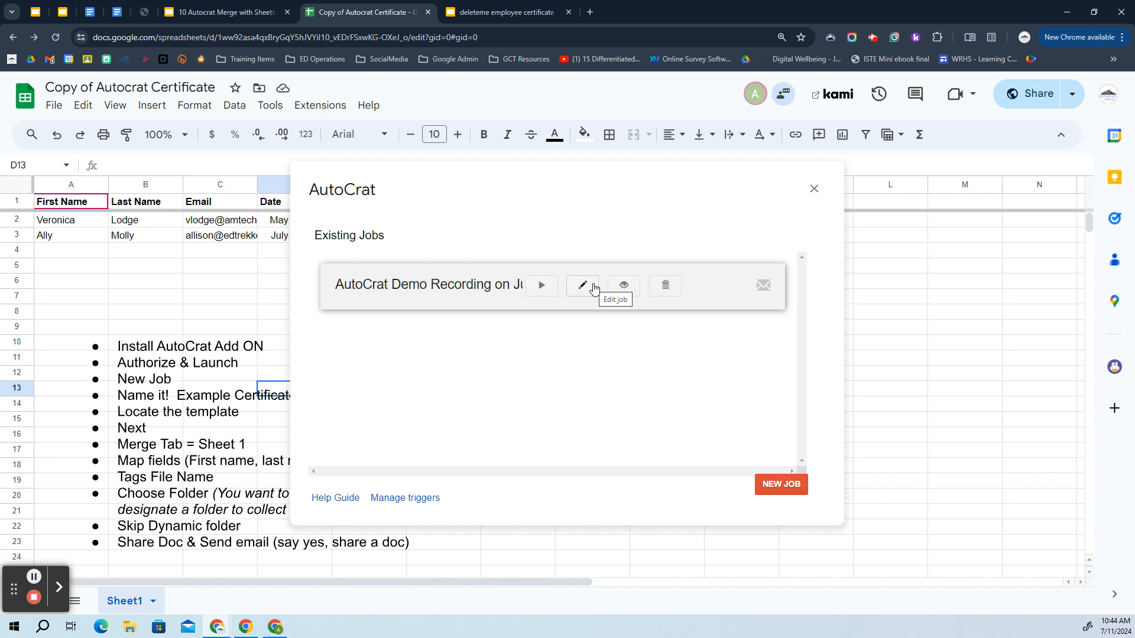
Open the saved certificate job's details and run 'Preview for first mergable row'
left_click(624, 287)
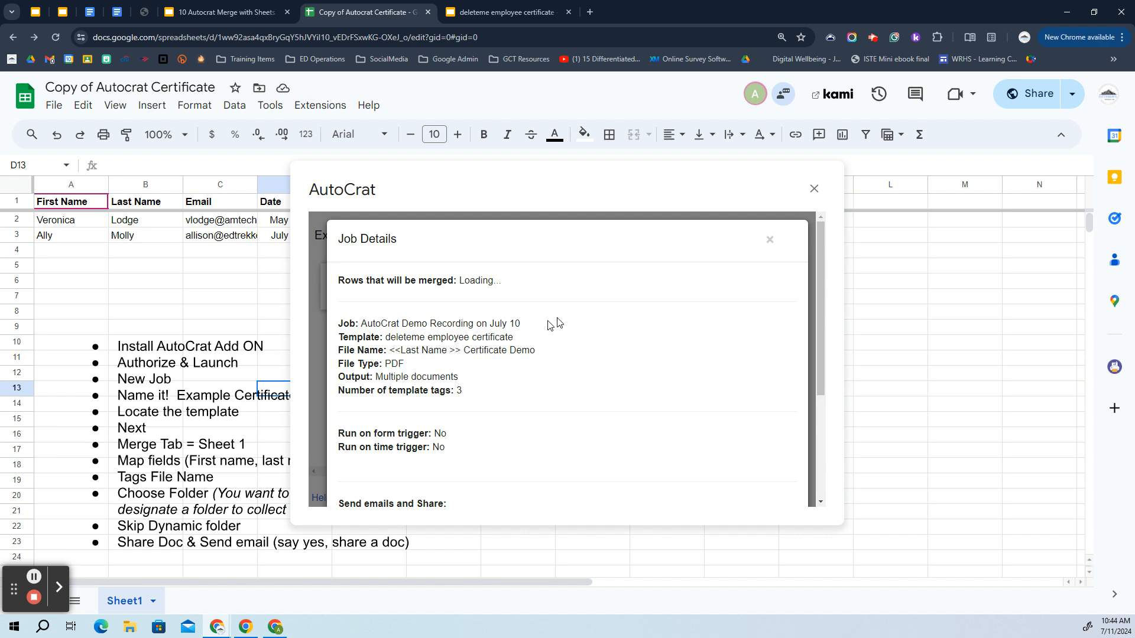
scroll(437, 286, "down", 3)
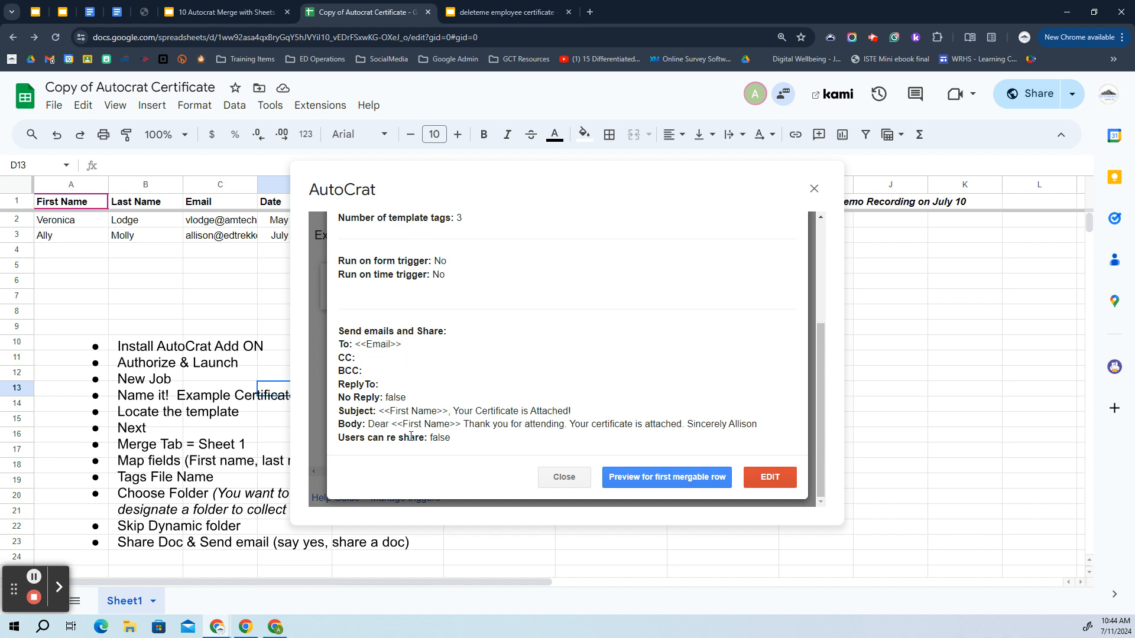
left_click(661, 480)
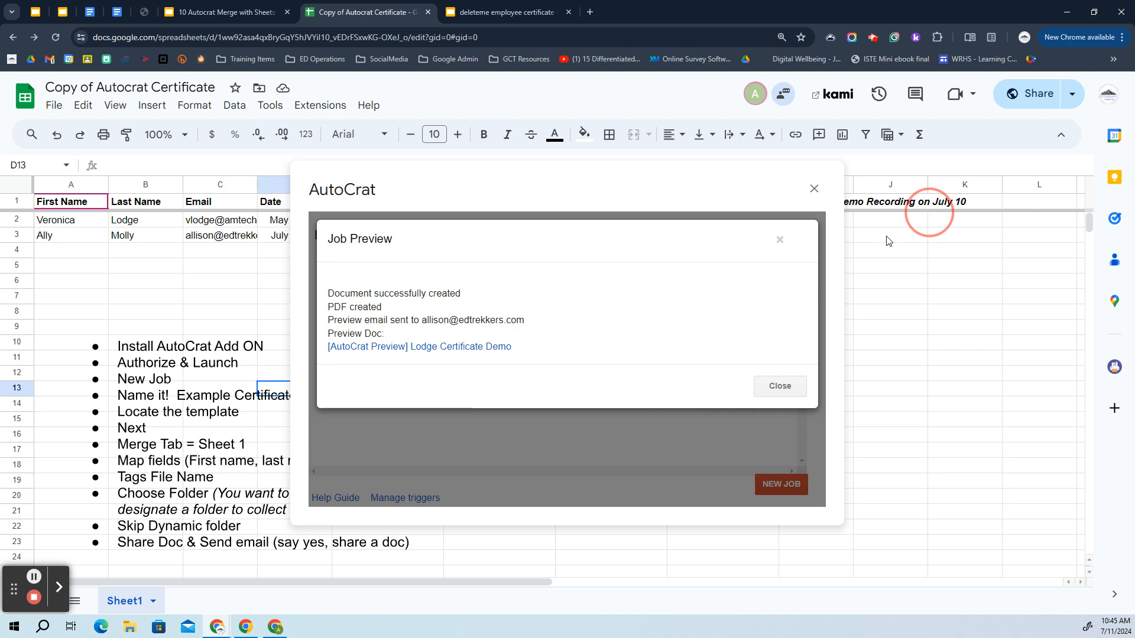
Open the '[AutoCrat Preview] … Certificate Demo' PDF linked in the Job Preview dialog
left_click(461, 350)
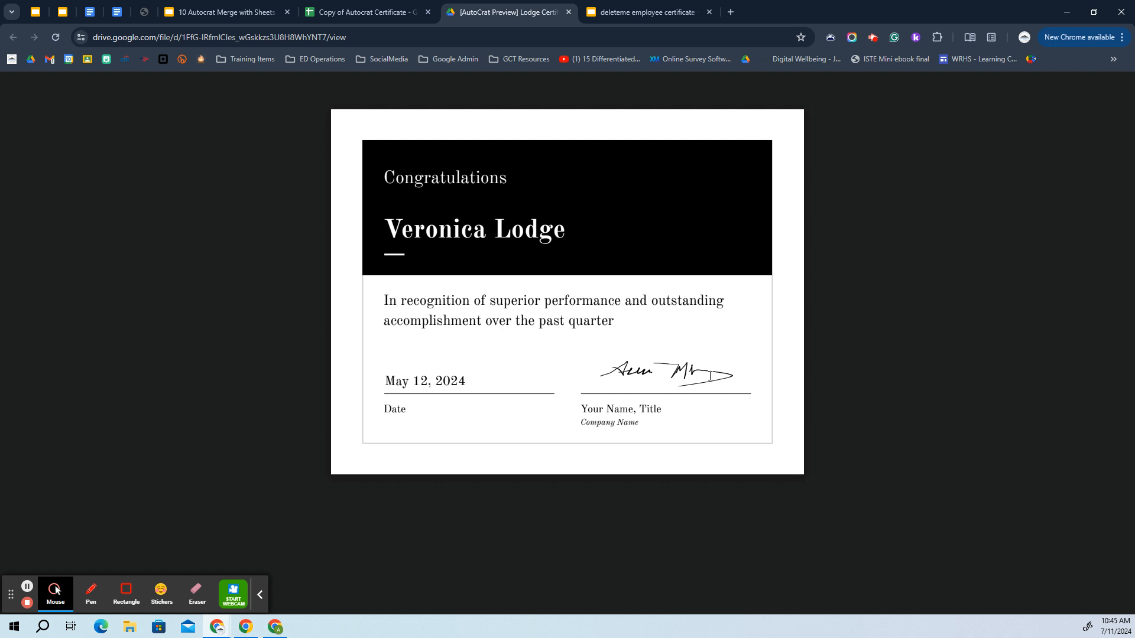
Close the preview certificate tab and dismiss the Job Preview results
left_click(570, 12)
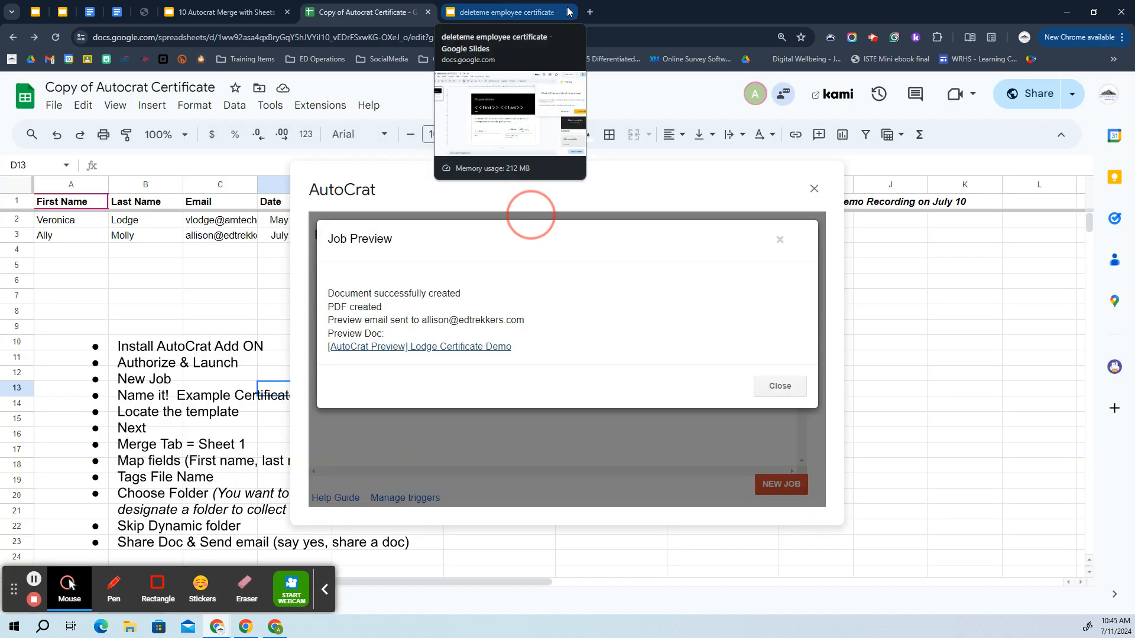
left_click(789, 388)
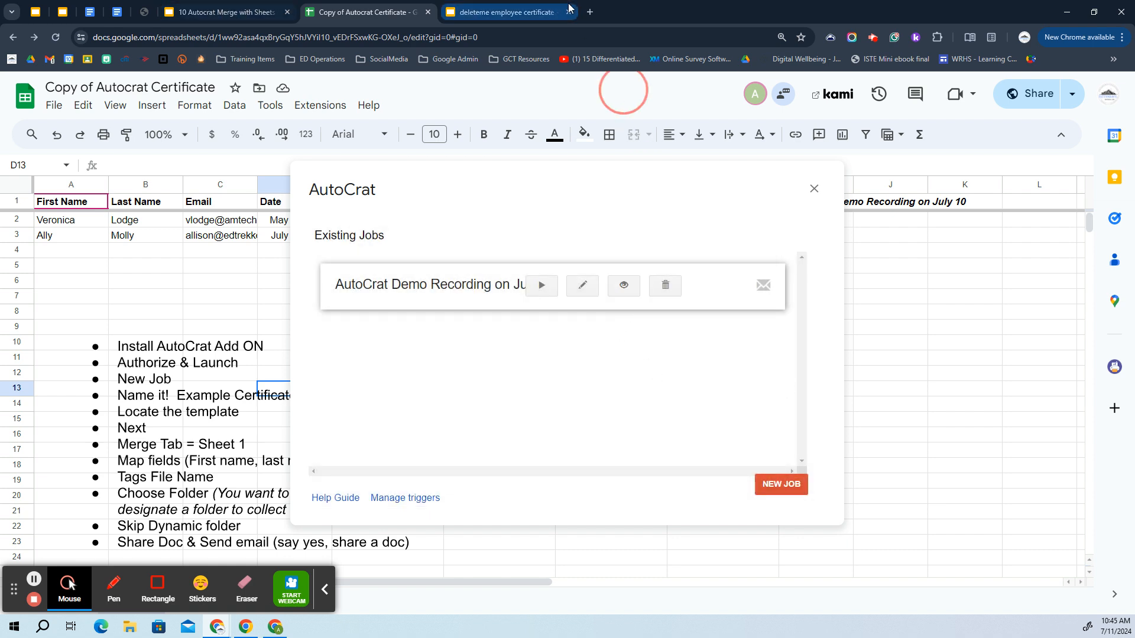
Go to the Gmail inbox in a new tab and open the '[AutoCrat Preview]' email
left_click(590, 12)
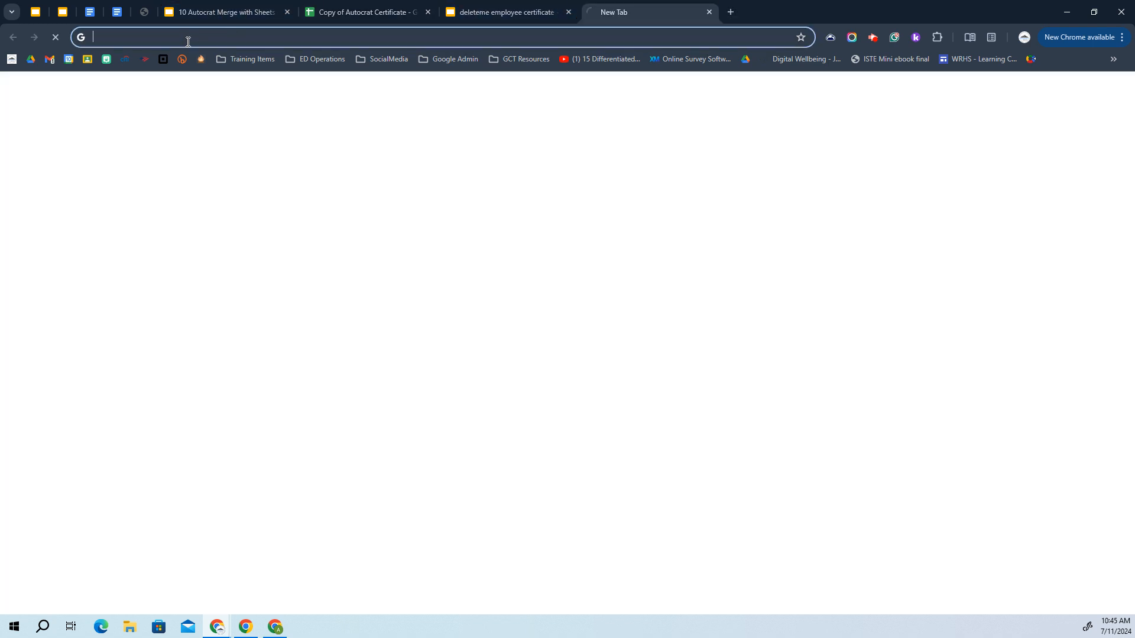
left_click(50, 60)
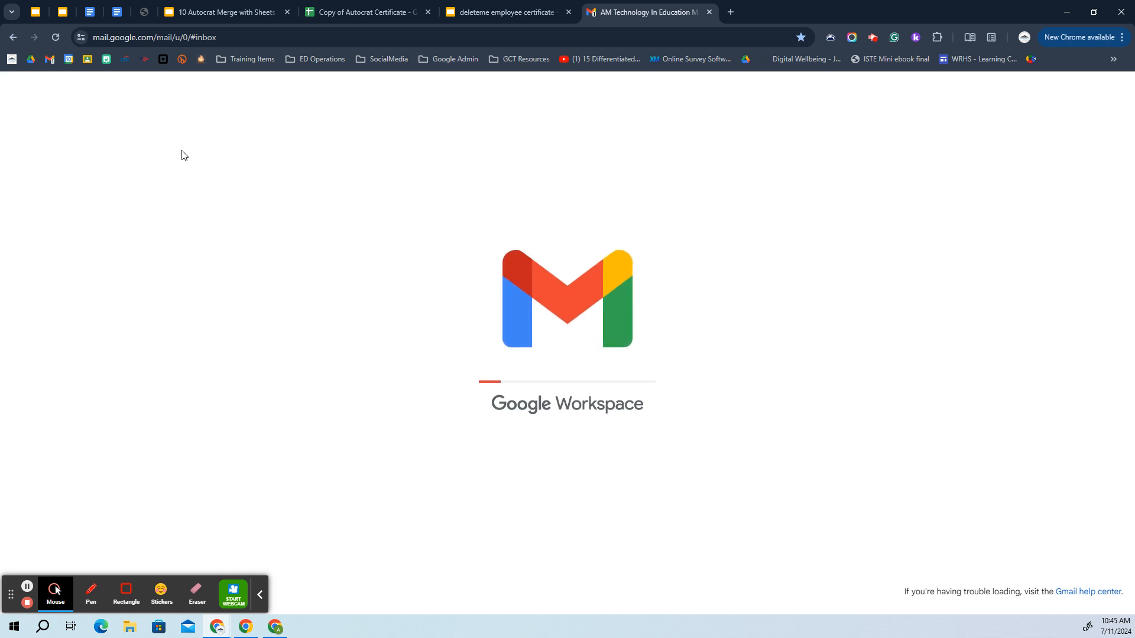
left_click(260, 597)
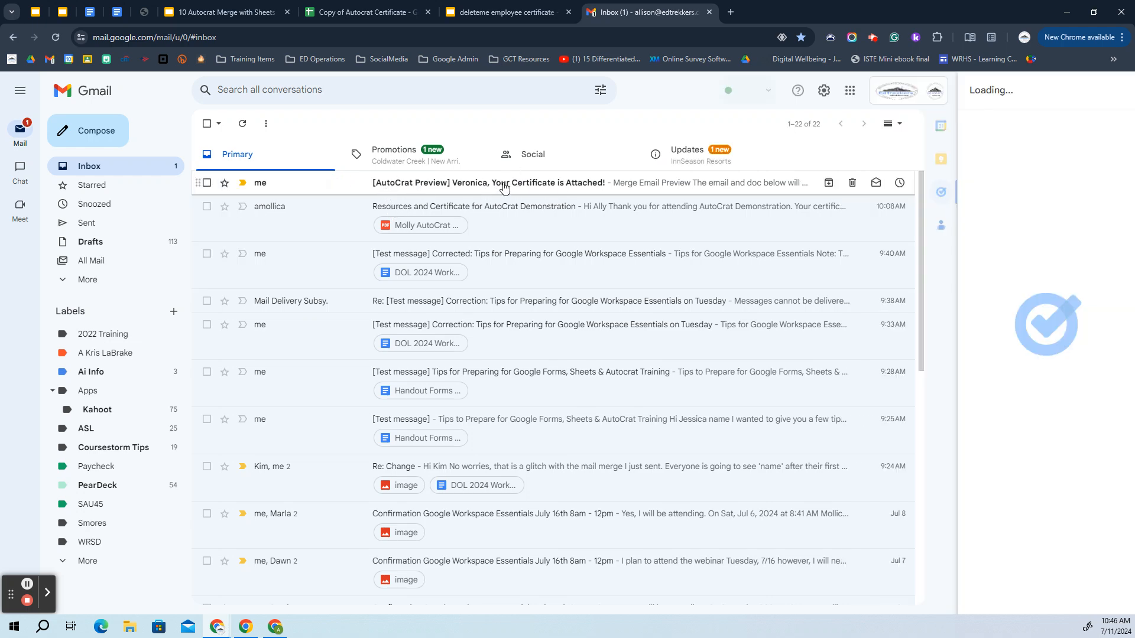
left_click(599, 183)
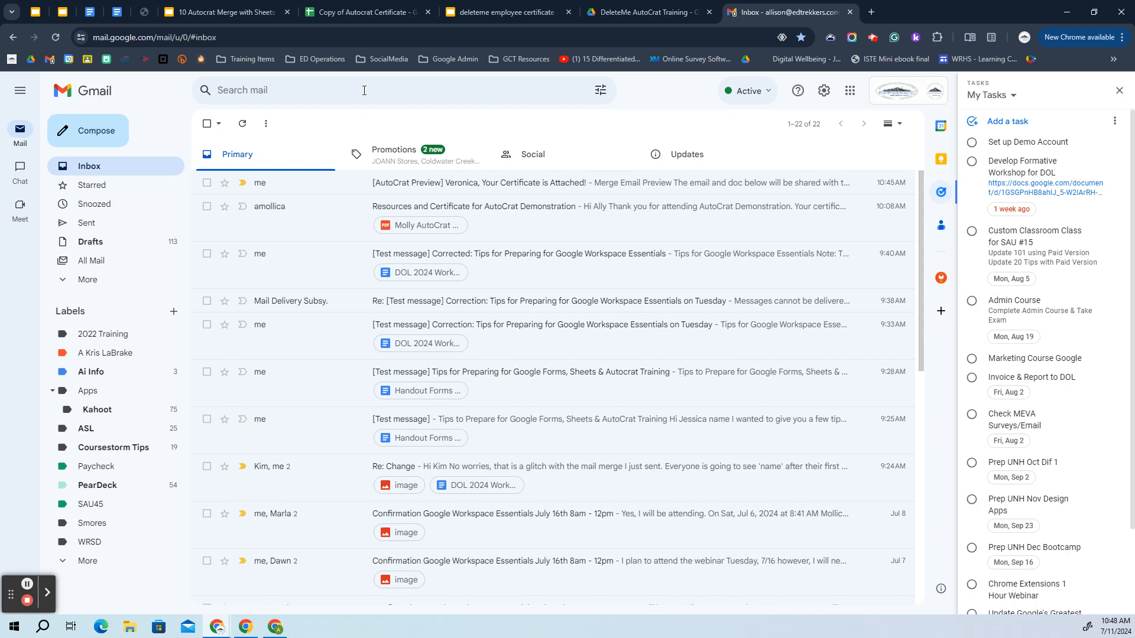
left_click(488, 188)
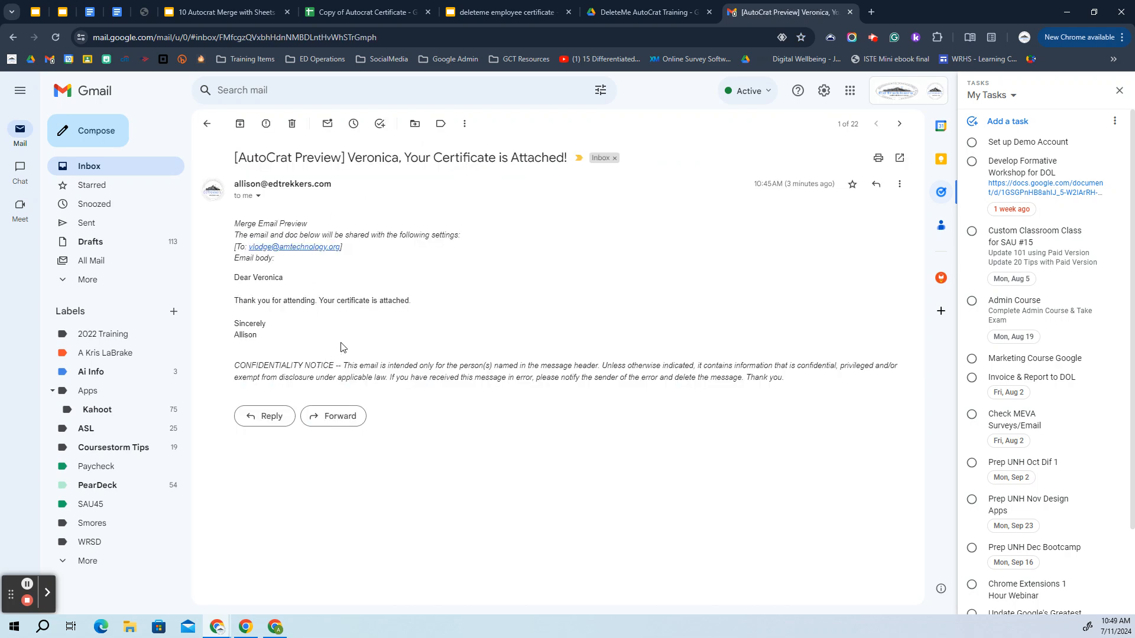
Check the Drive training folder, then return to the 'deleteme employee certificate' Slides template
left_click(639, 10)
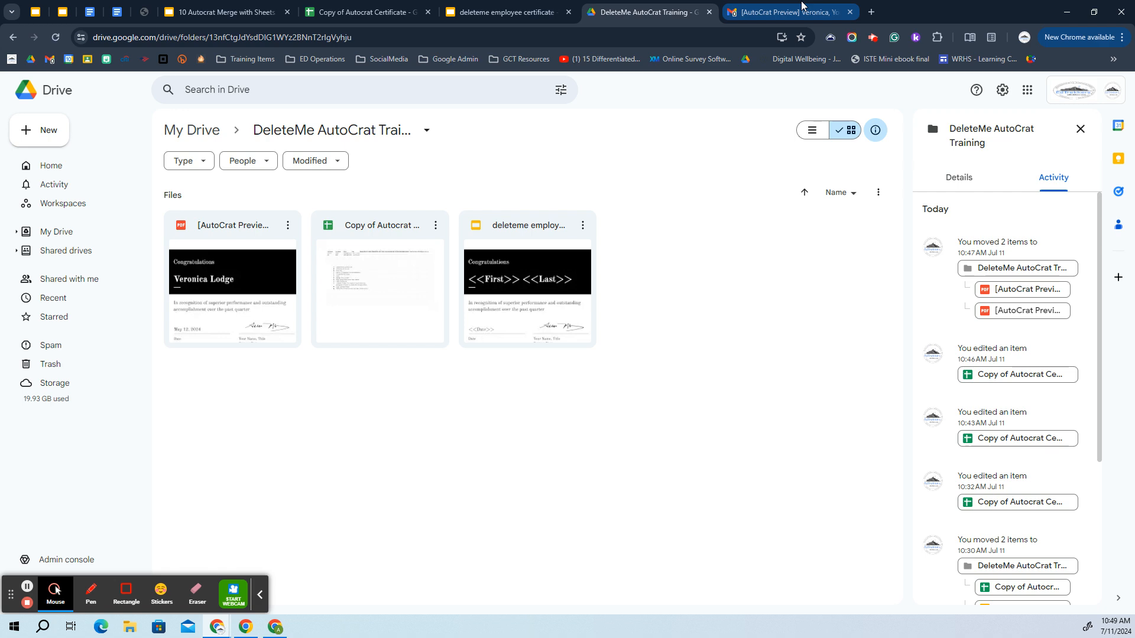
left_click(786, 12)
left_click(542, 4)
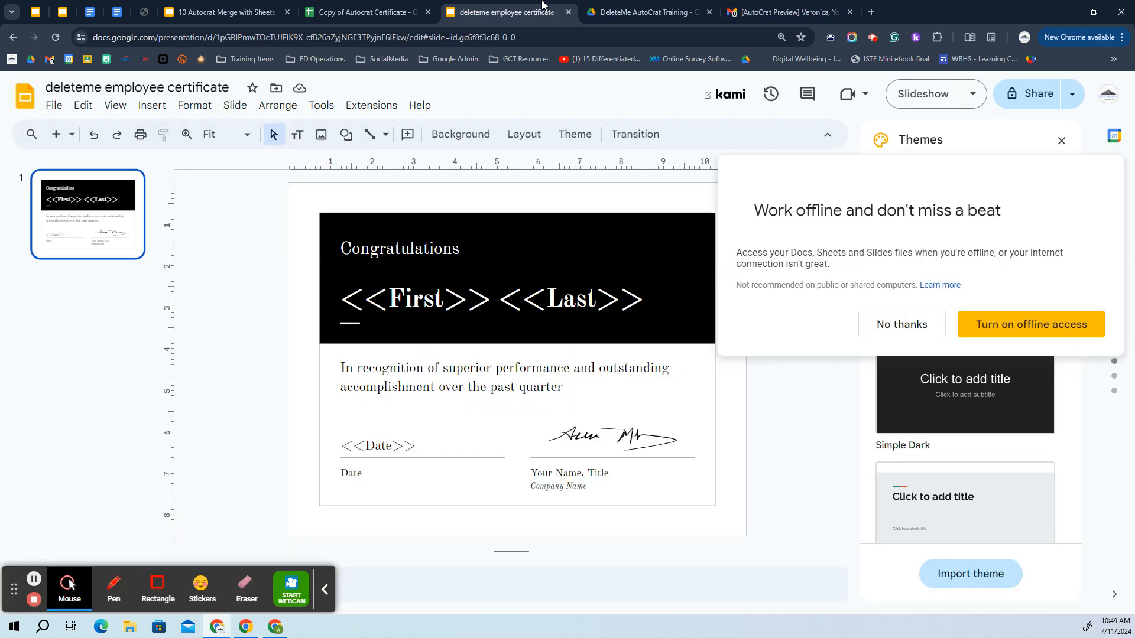
Back in the spreadsheet, run the certificate merge job and close AutoCrat to see the results
left_click(371, 9)
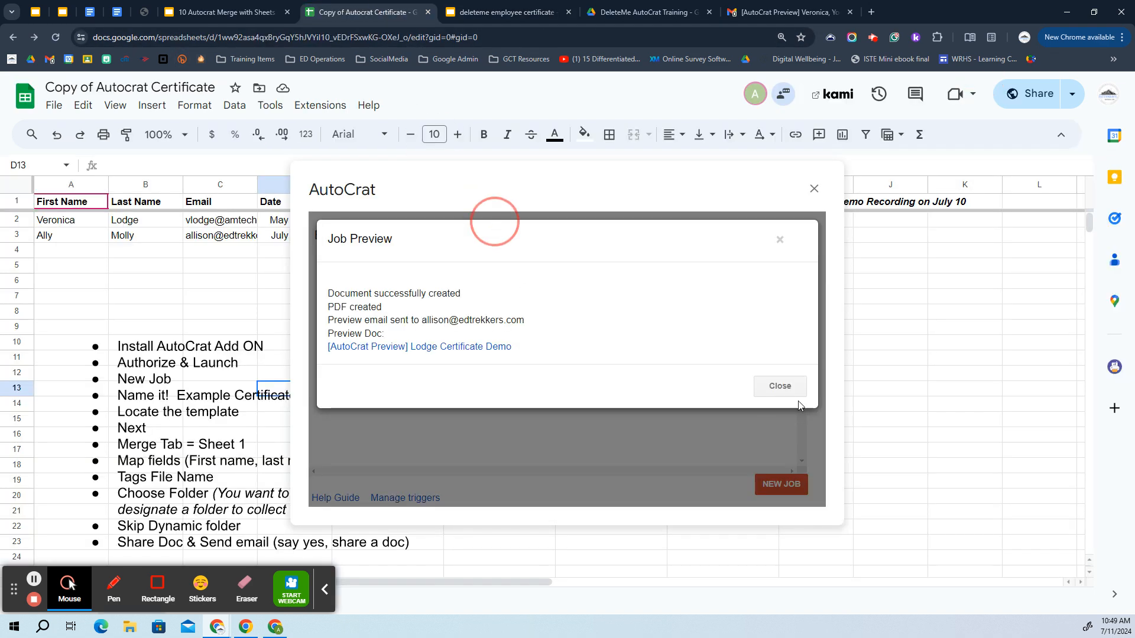
left_click(780, 385)
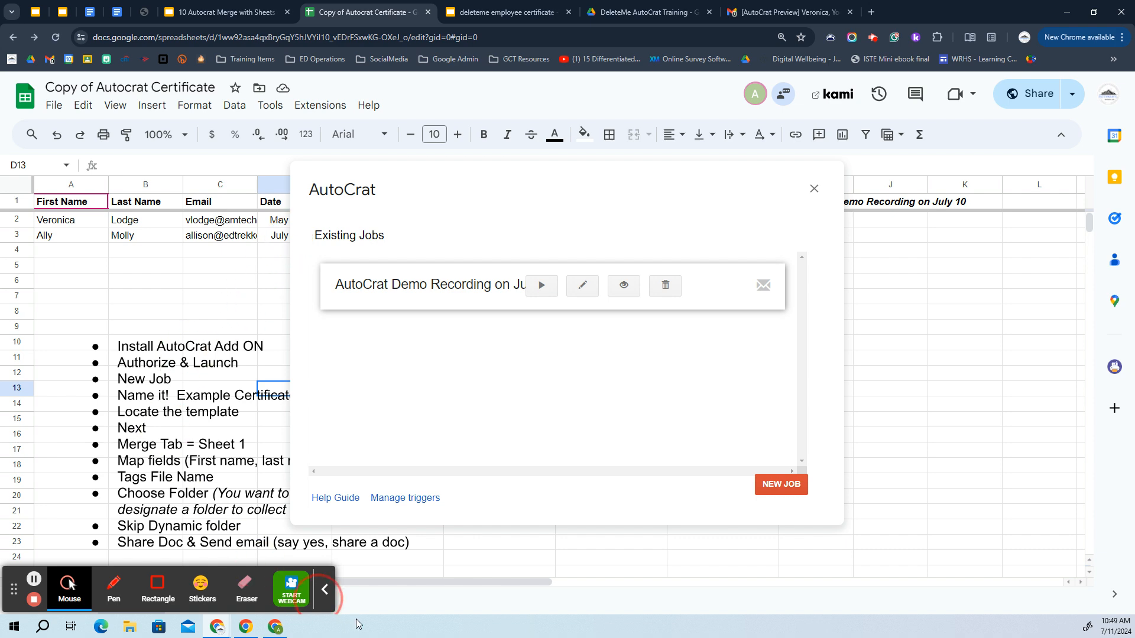
left_click(322, 590)
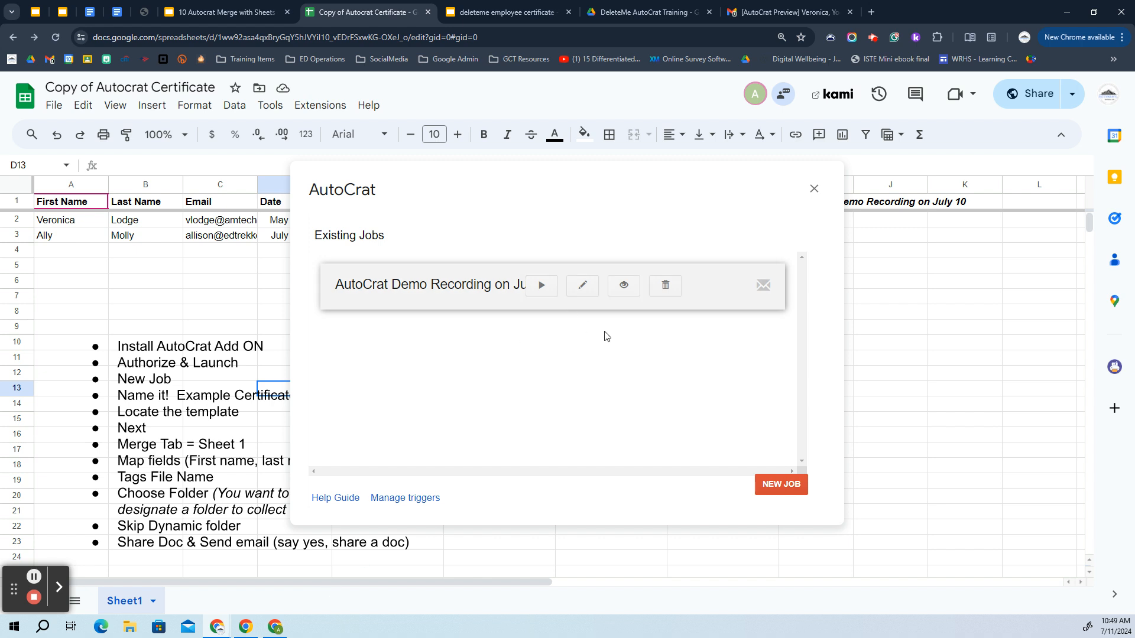
left_click(540, 290)
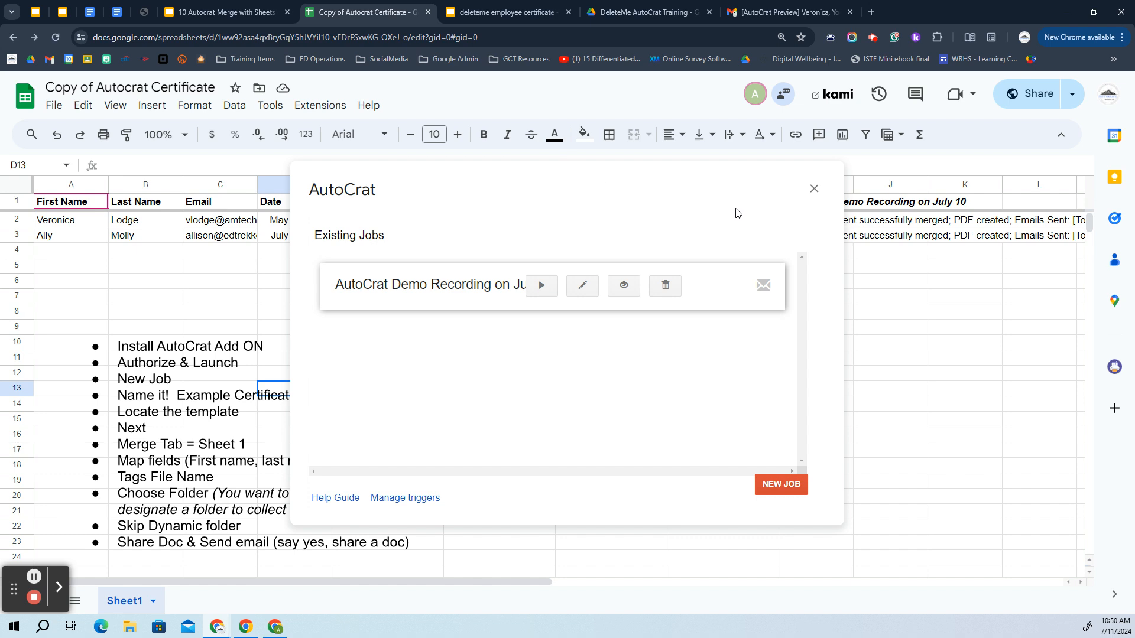
left_click(815, 189)
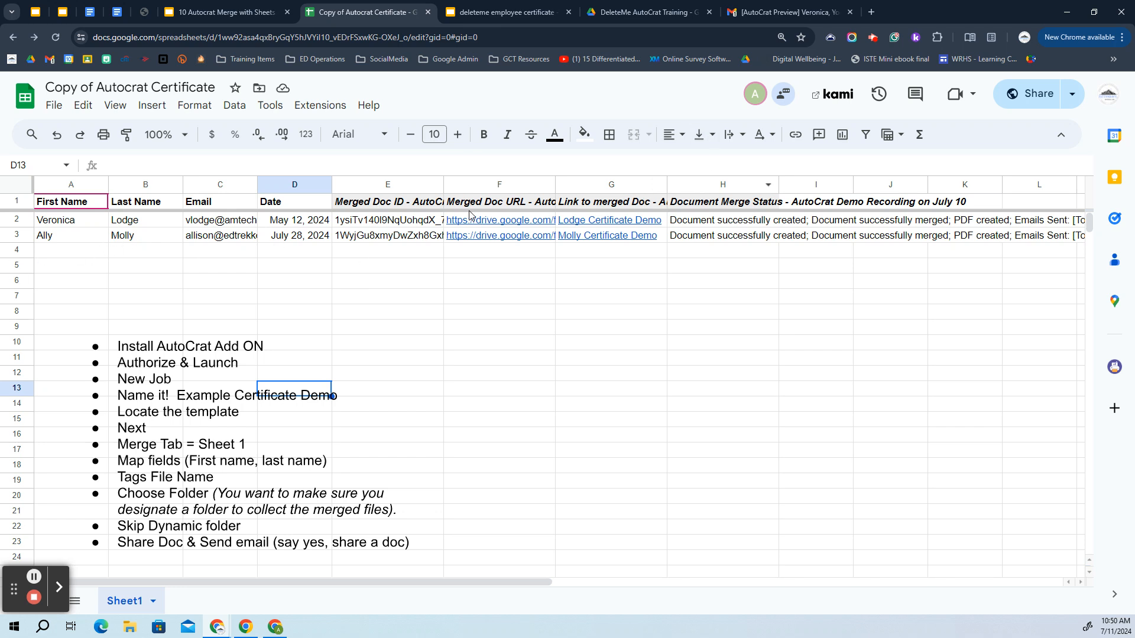
Preview the merged certificate links in G2 and G3, then switch to the Drive training folder
mouse_move(628, 219)
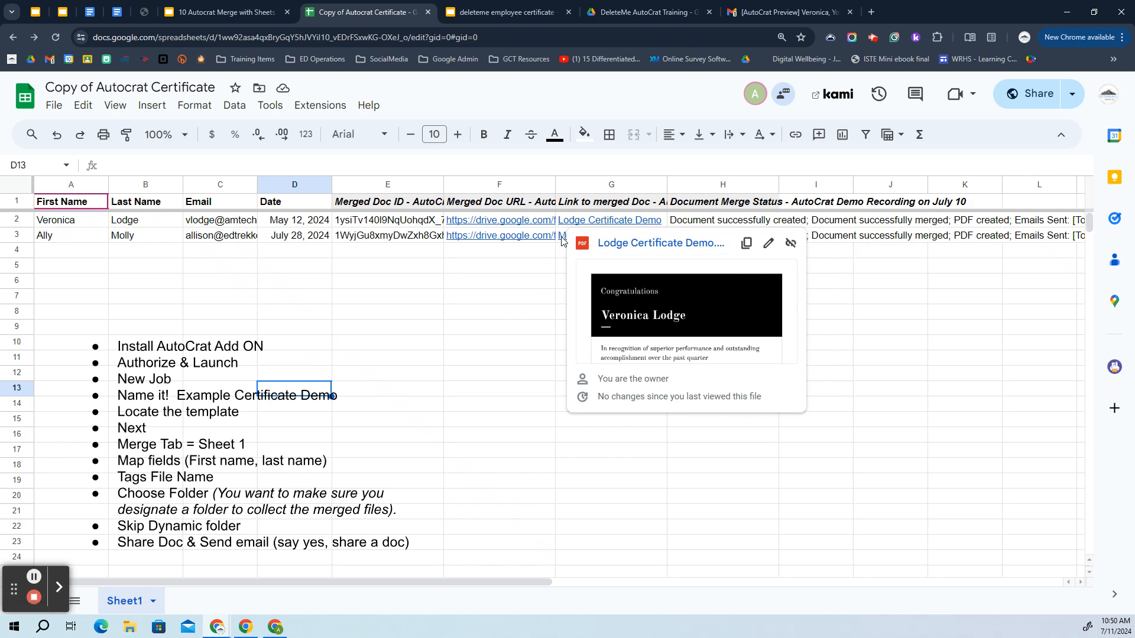
mouse_move(562, 238)
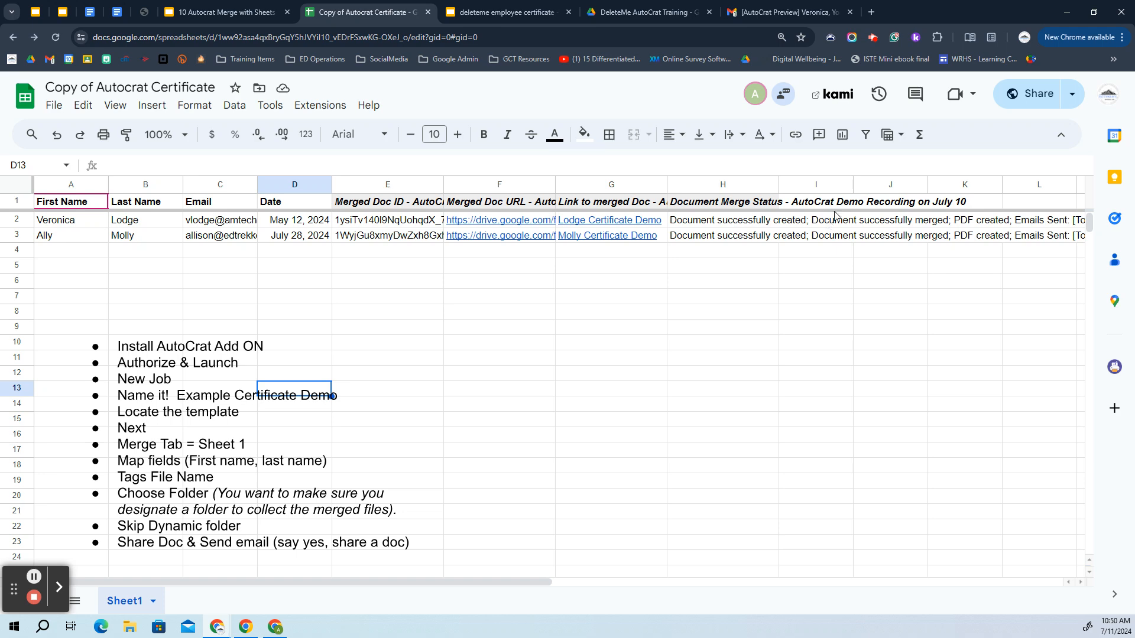
left_click(647, 12)
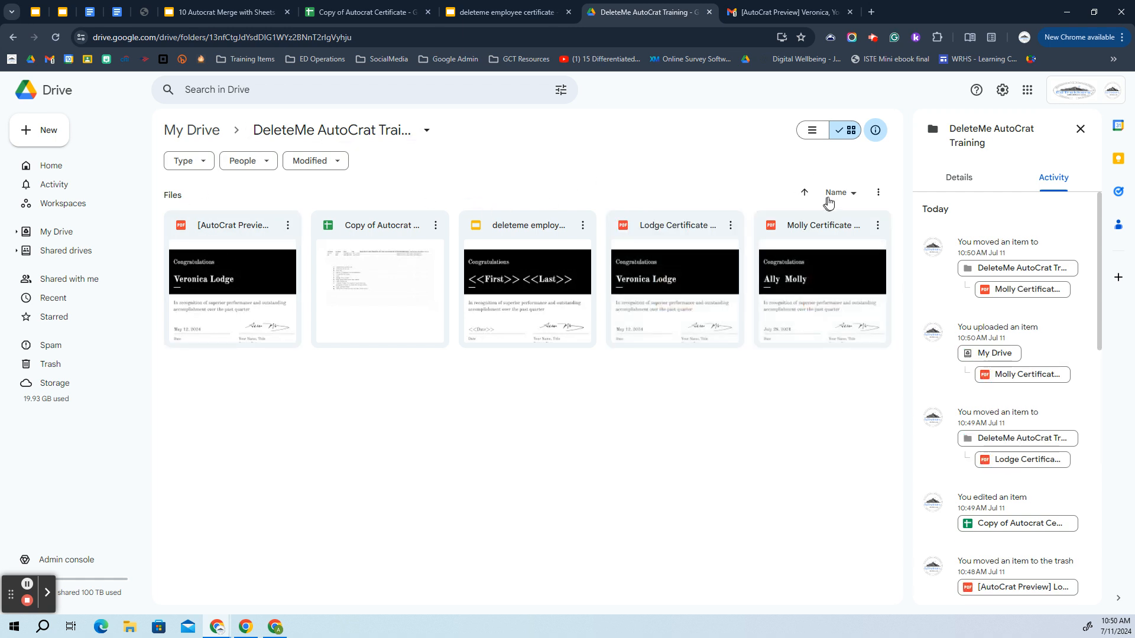
Show the training folder's files as a list sorted by Name
left_click(812, 132)
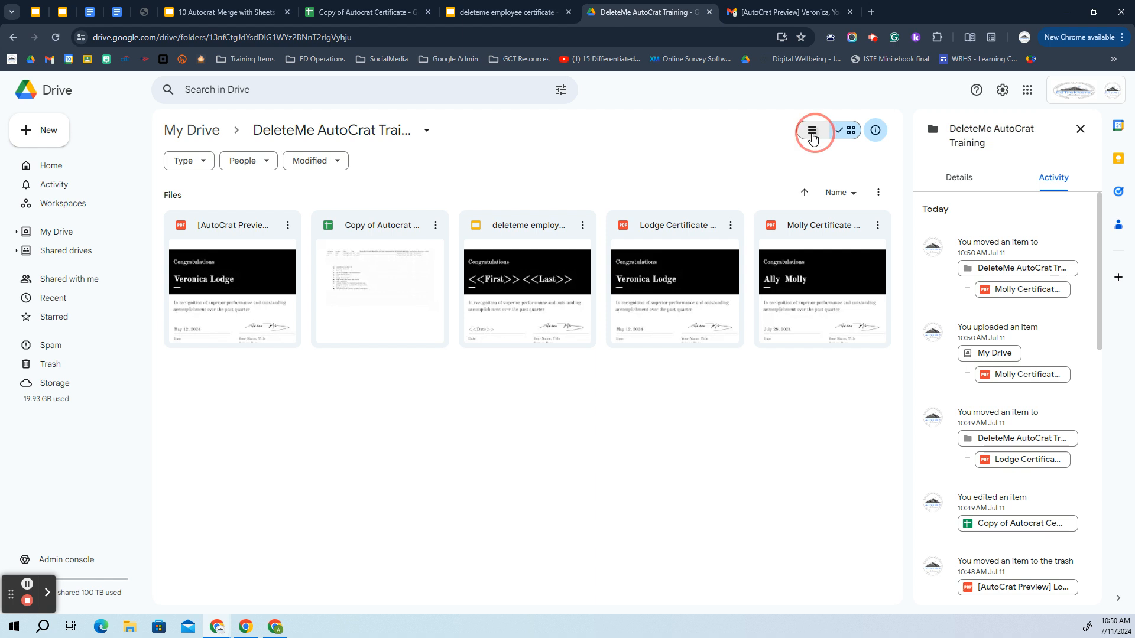
left_click(206, 190)
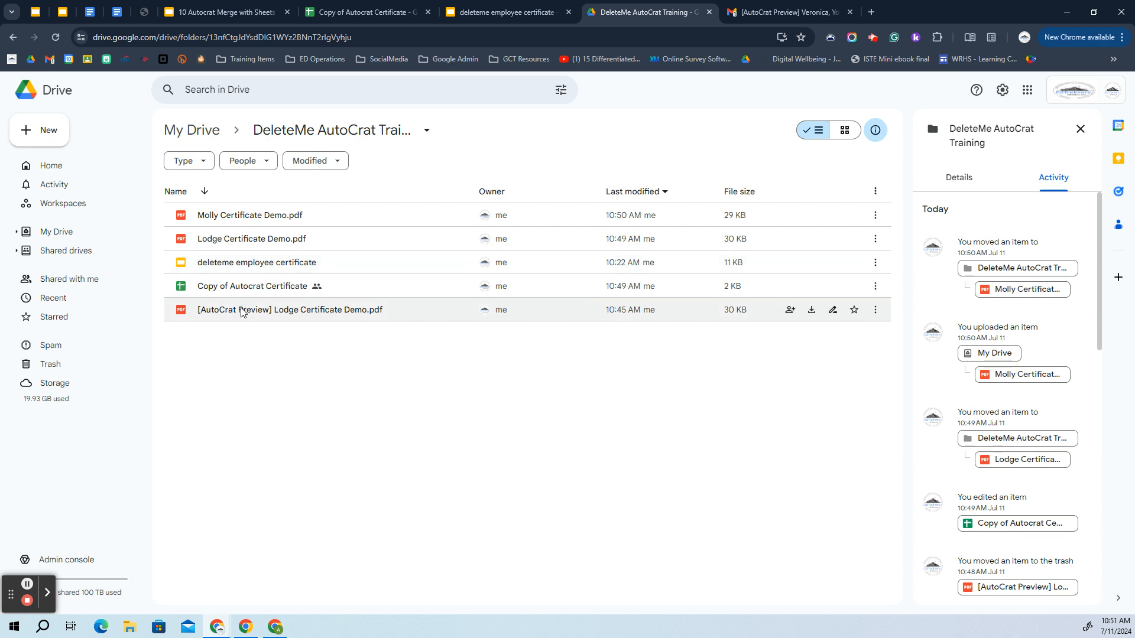
Close the Drive folder and certificate template tabs and return to the Gmail inbox
left_click(709, 11)
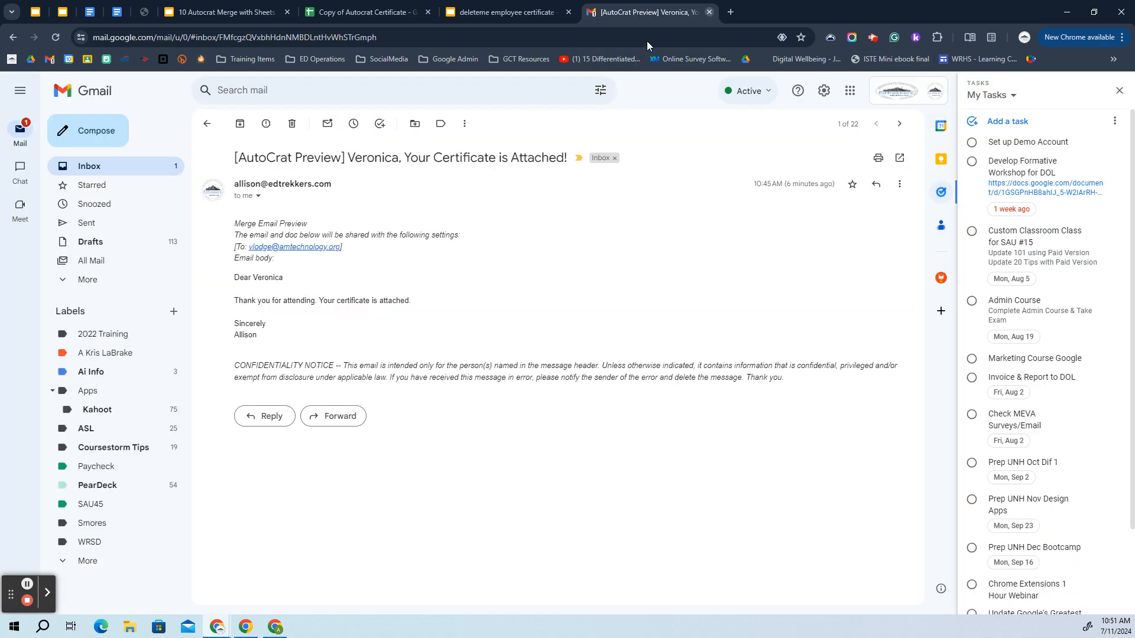
left_click(569, 11)
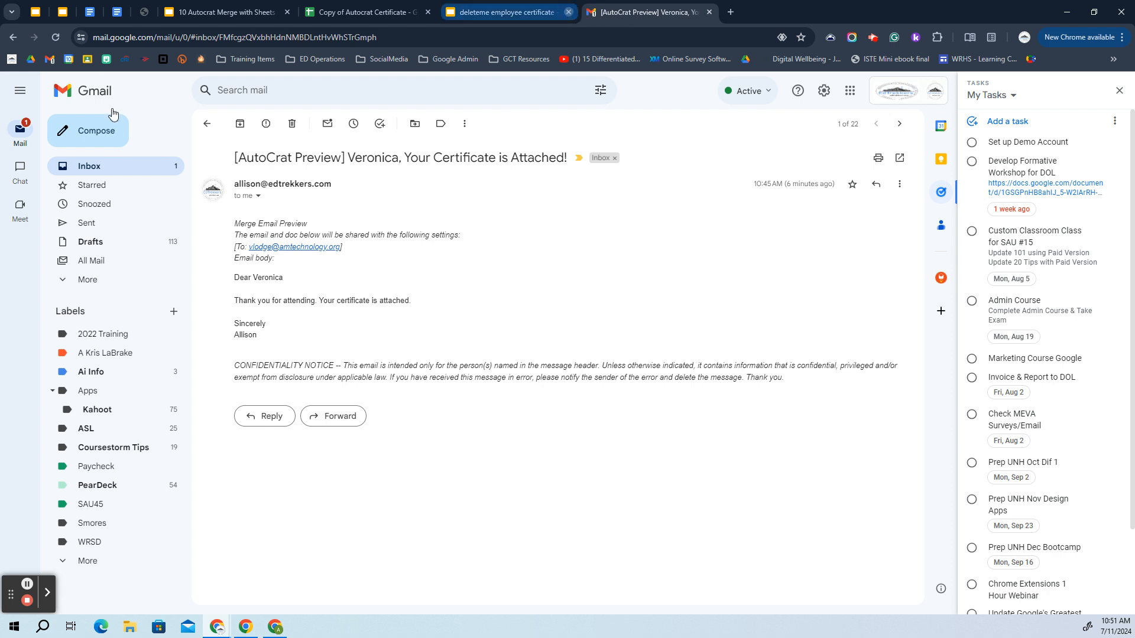
left_click(89, 171)
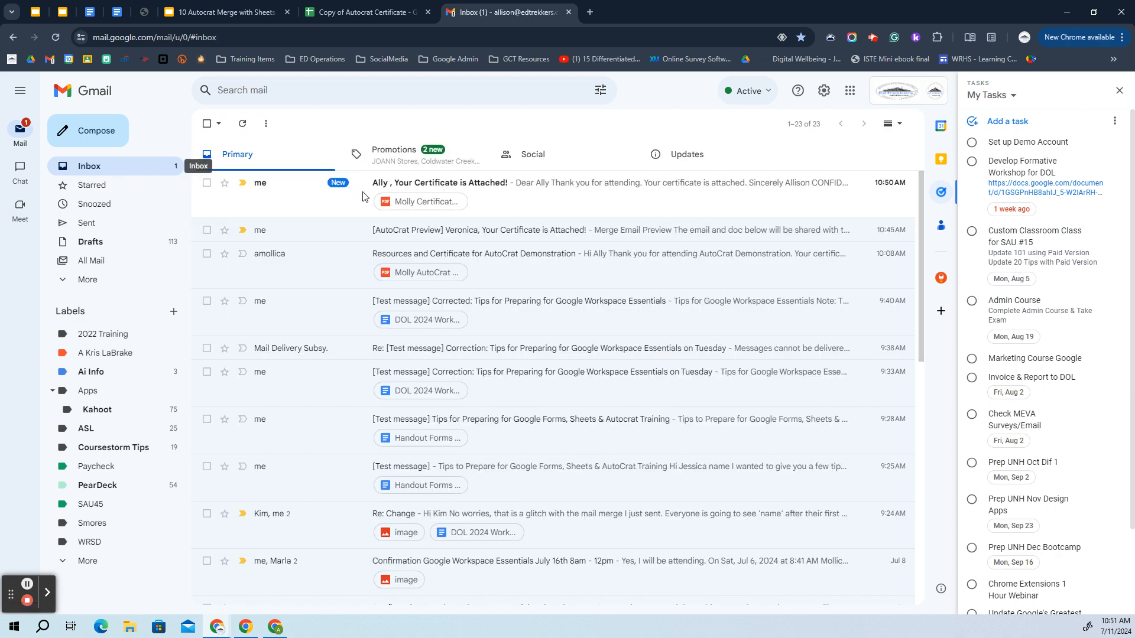
Open the newest 'Your Certificate is Attached!' email and preview its attached certificate PDF
left_click(512, 188)
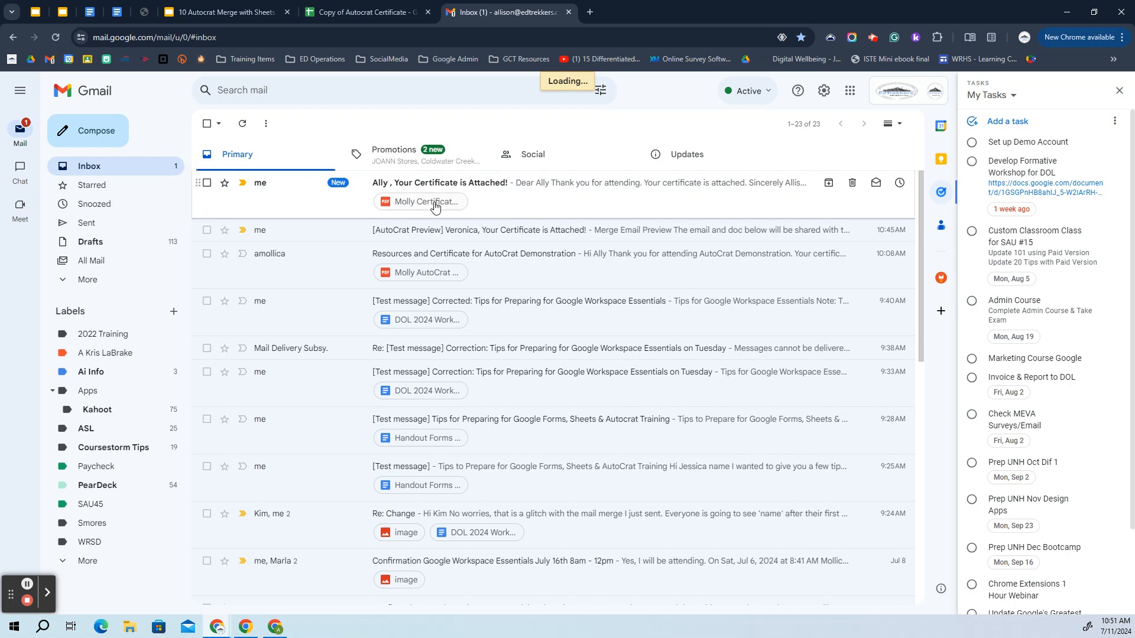
left_click(534, 188)
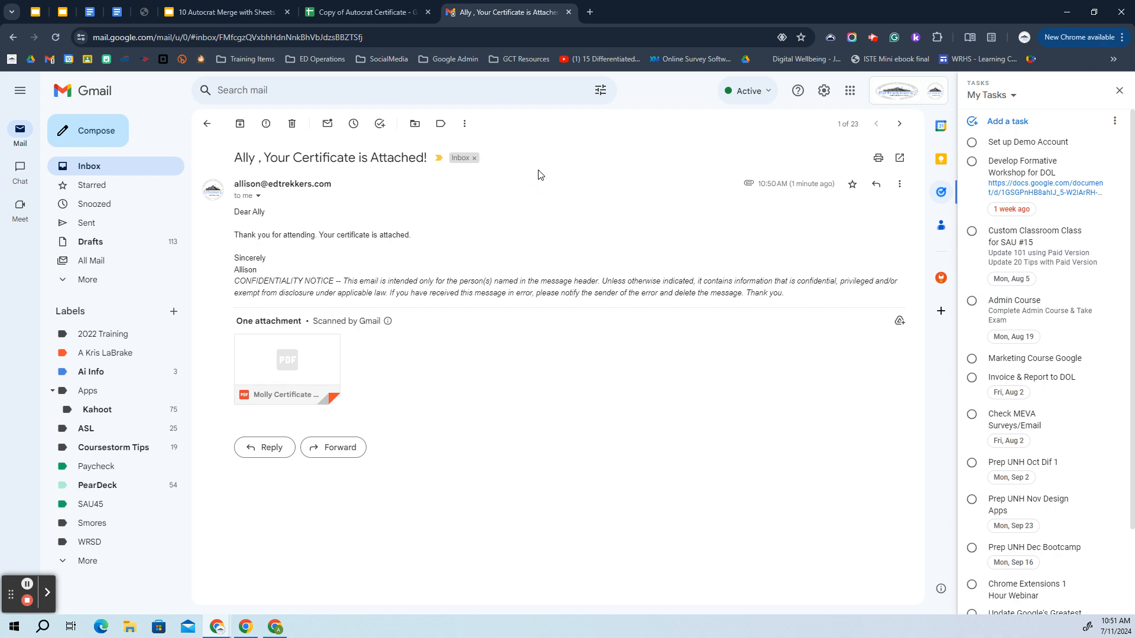
left_click(298, 376)
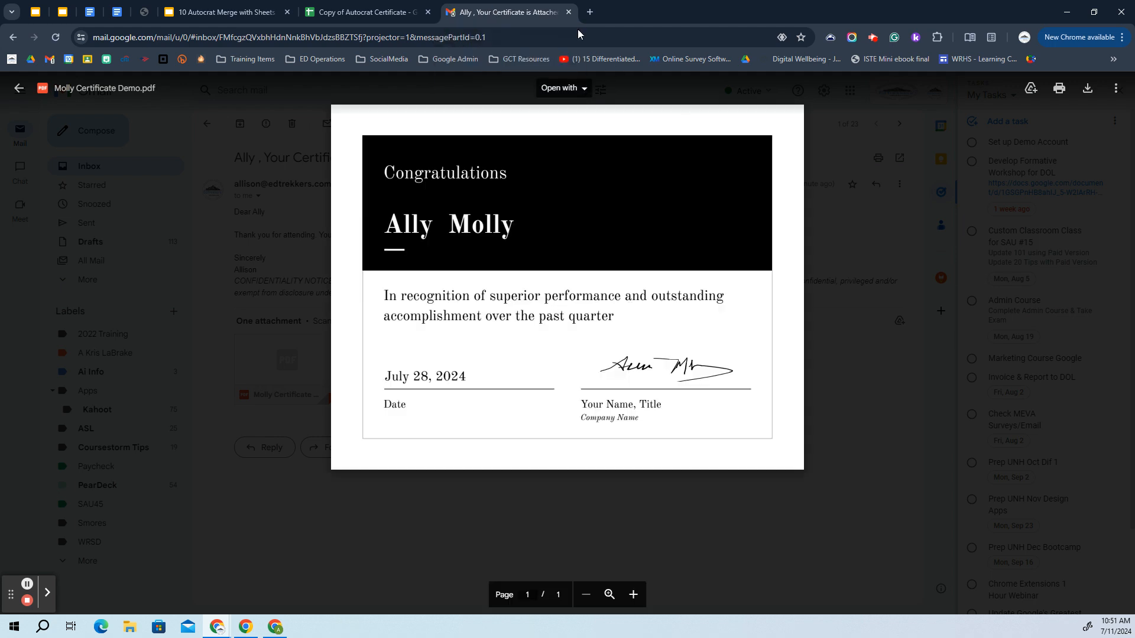
left_click(18, 91)
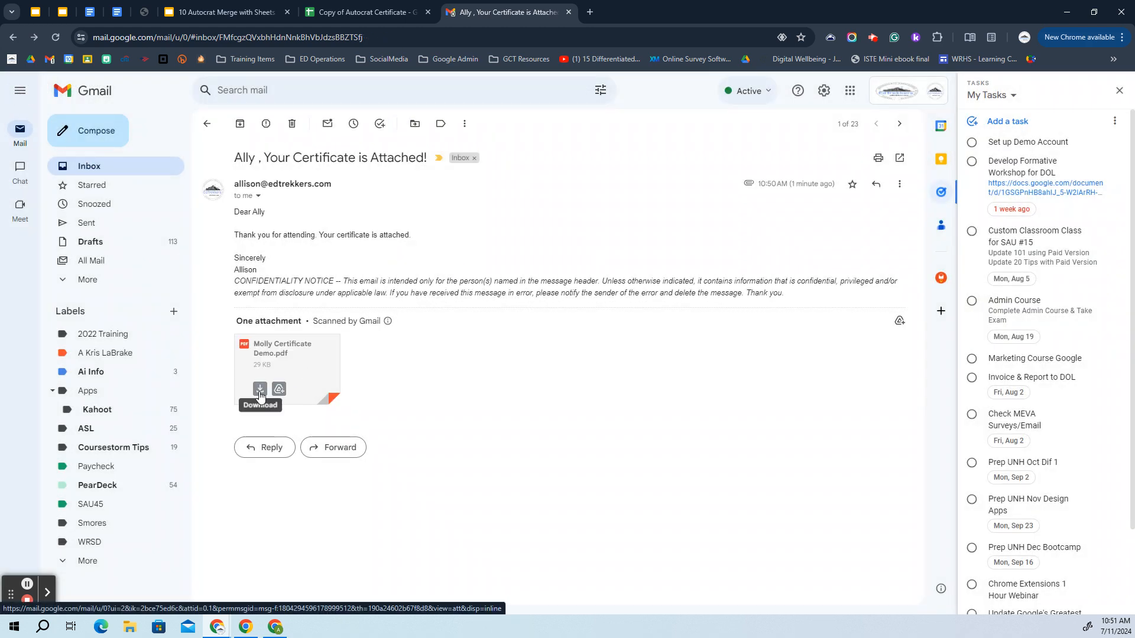
Switch to the 'Copy of Autocrat Certificate' spreadsheet and review the Merged Doc URL and merge status columns
left_click(395, 5)
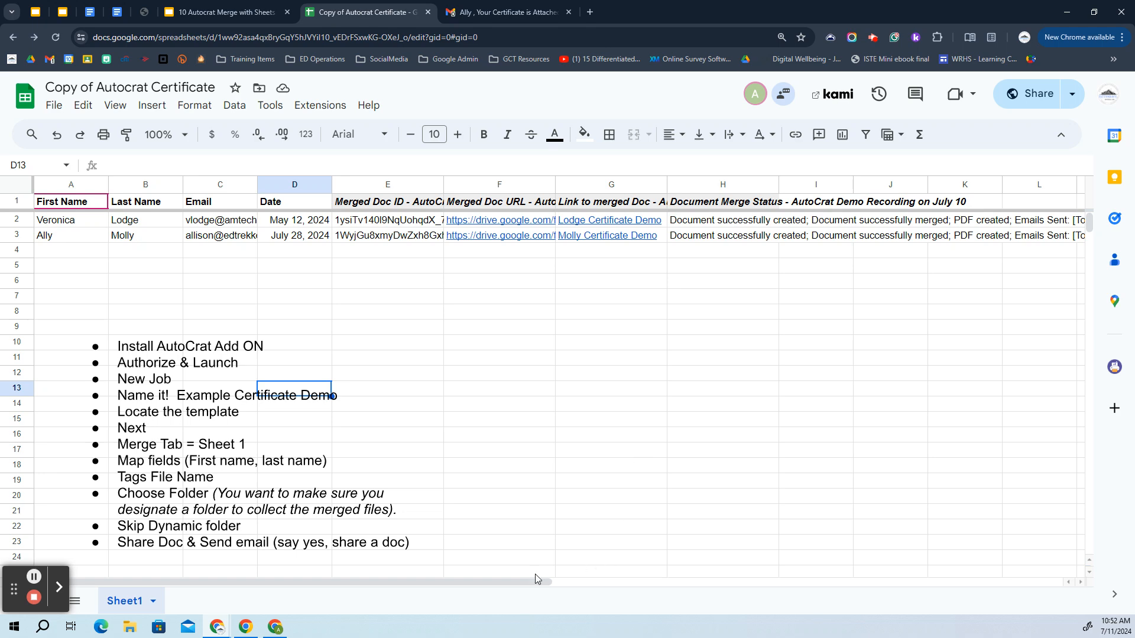
left_click_drag(523, 584, 277, 605)
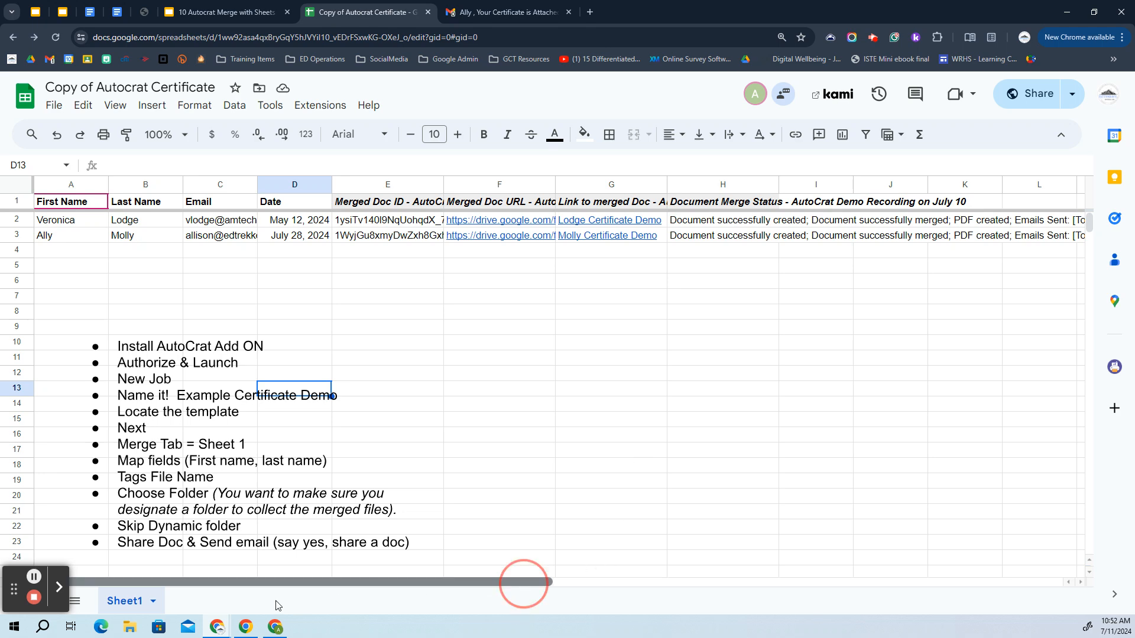
Review the Step 10 'Test out Preview' slide, then go to the 'Handout Forms & Sheets Essentials' document
left_click(224, 12)
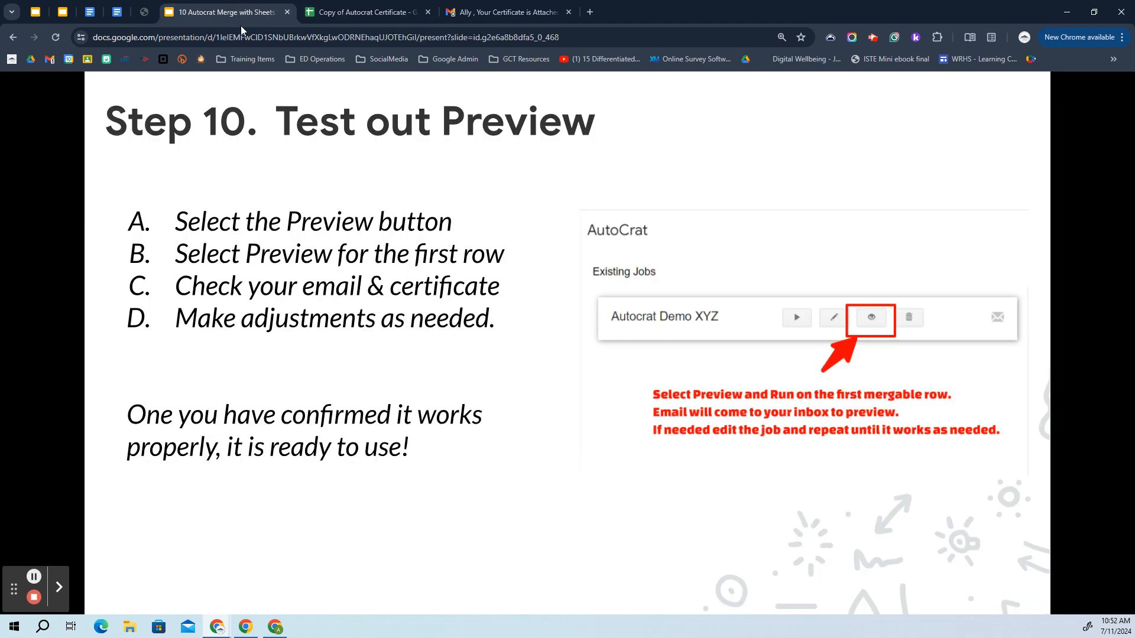
left_click(444, 447)
left_click(121, 12)
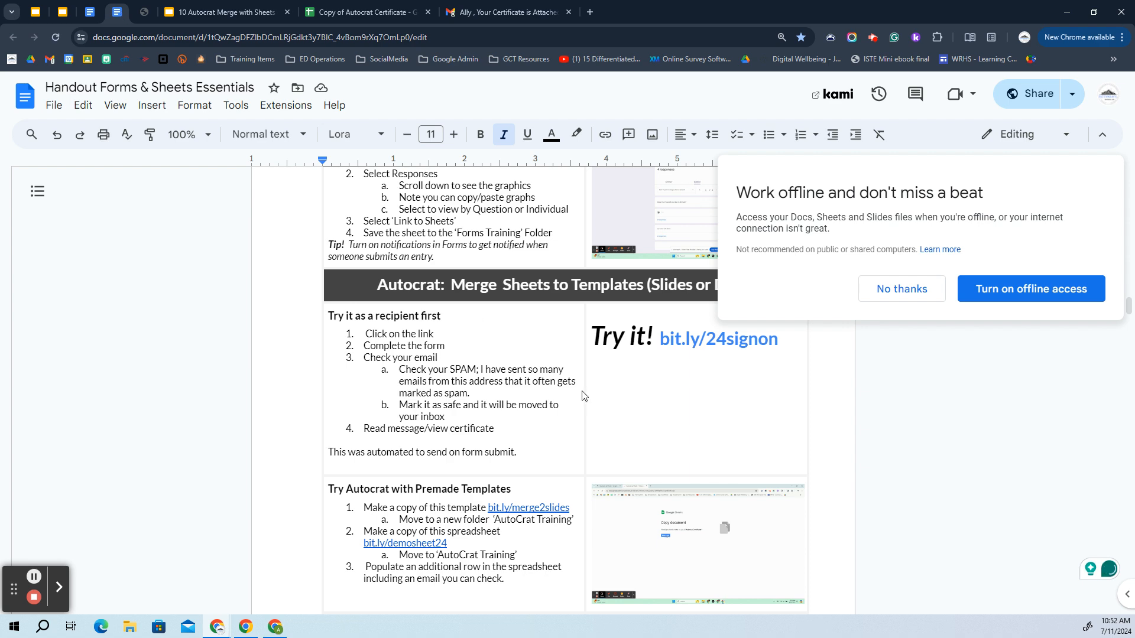
Scroll the handout past Test Out Preview to 'Google Sheets Essential Tips for Professionals' on page 7
scroll(590, 372, "down", 1)
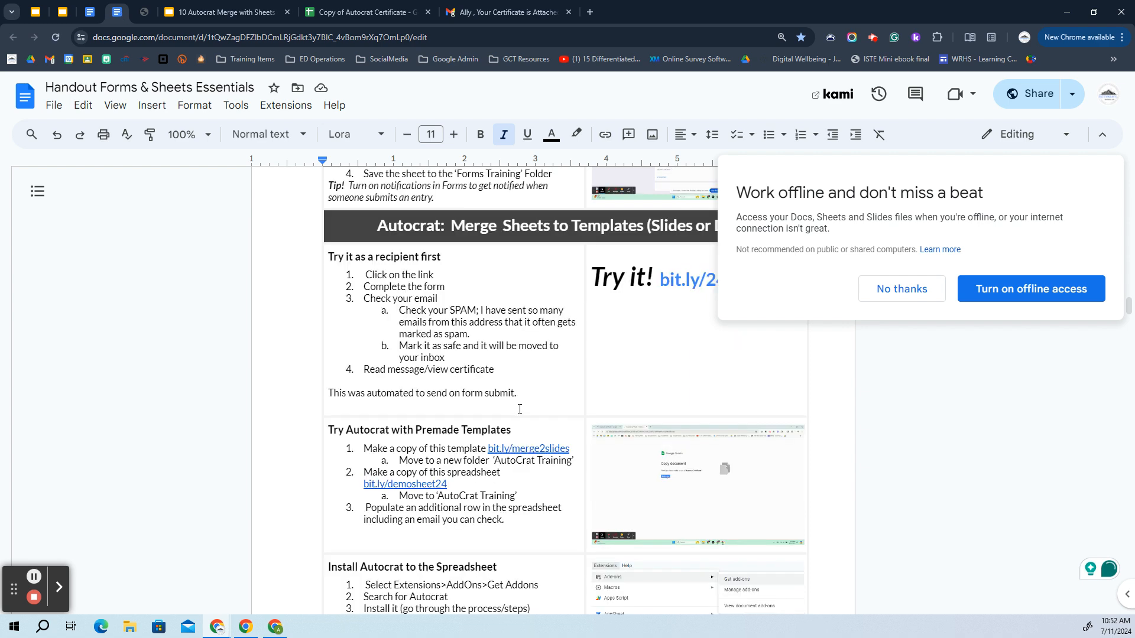
scroll(555, 329, "down", 3)
left_click(552, 324)
scroll(544, 354, "down", 13)
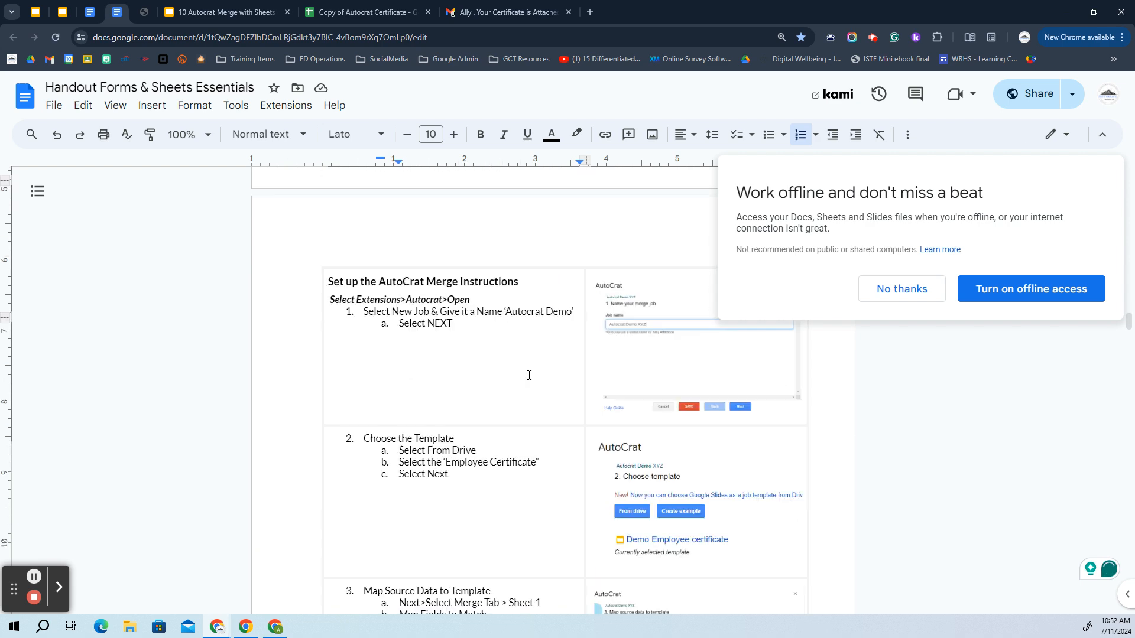
scroll(533, 375, "down", 20)
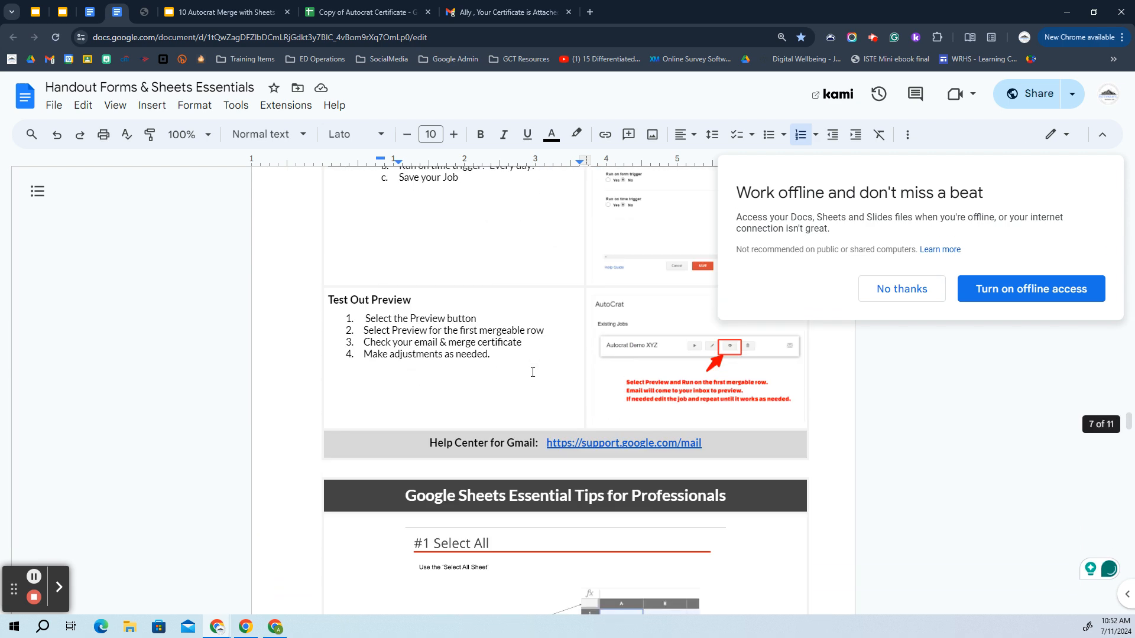
scroll(532, 372, "down", 1)
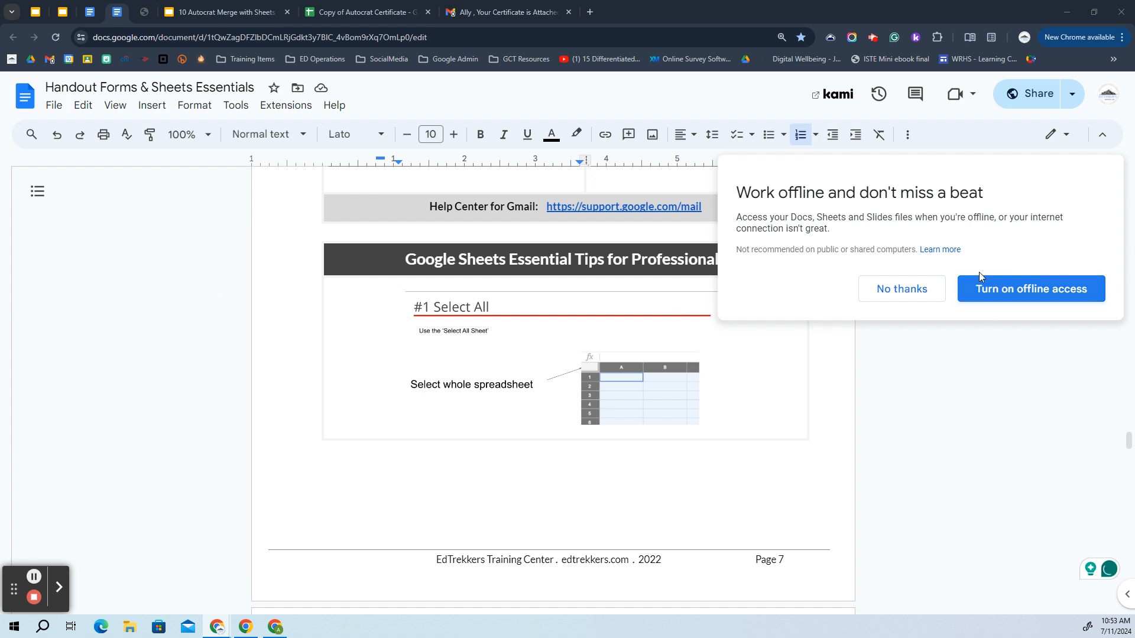
left_click(878, 38)
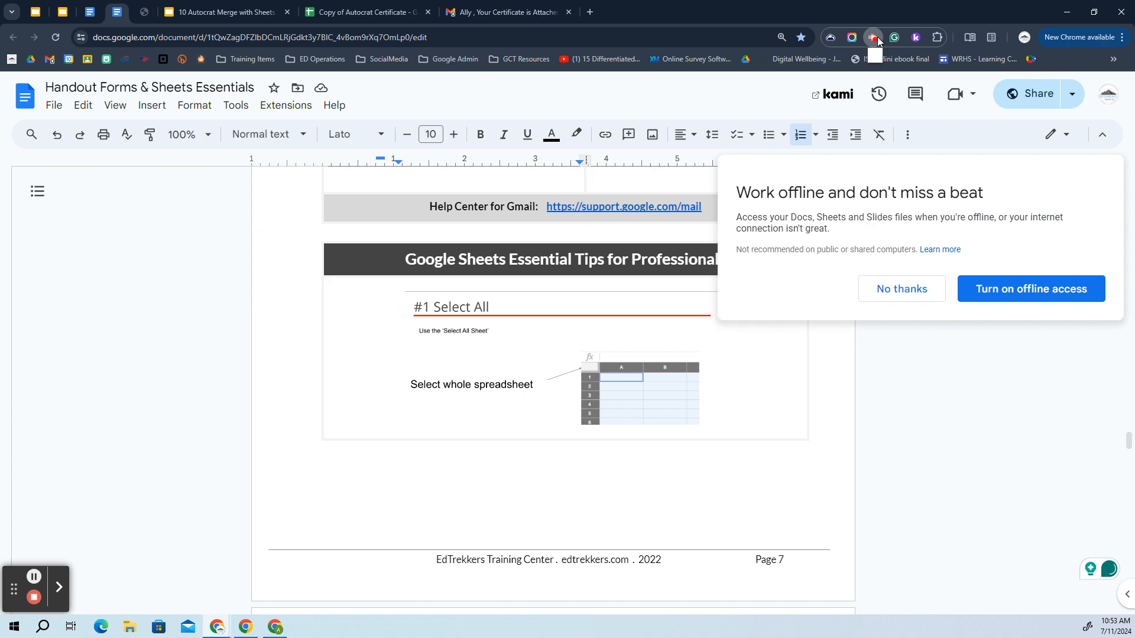
left_click(878, 39)
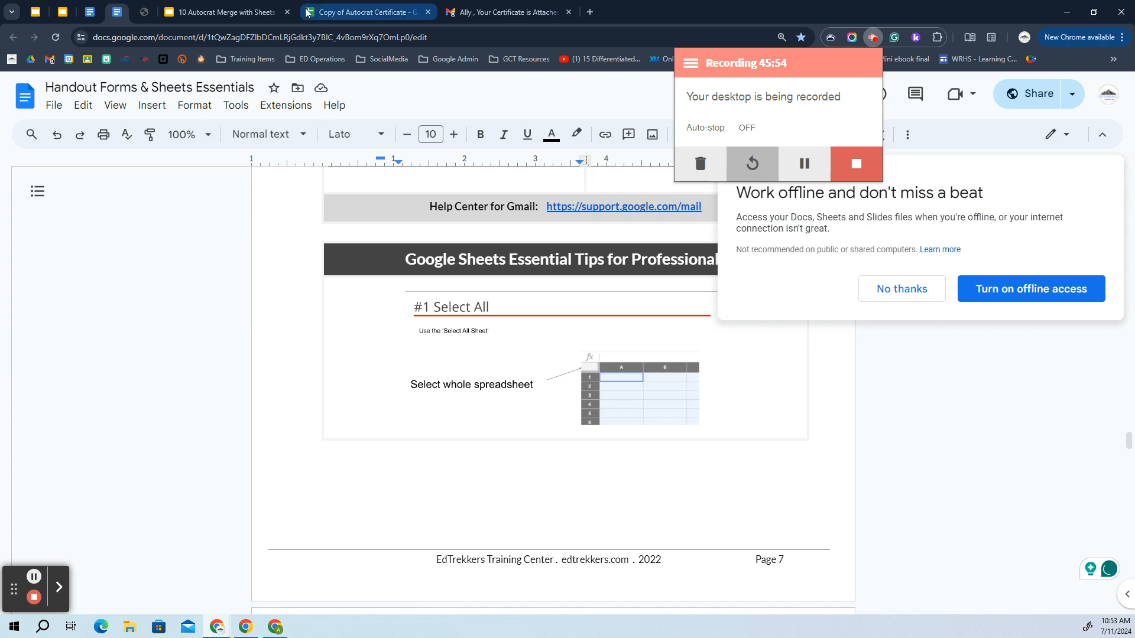
left_click(145, 12)
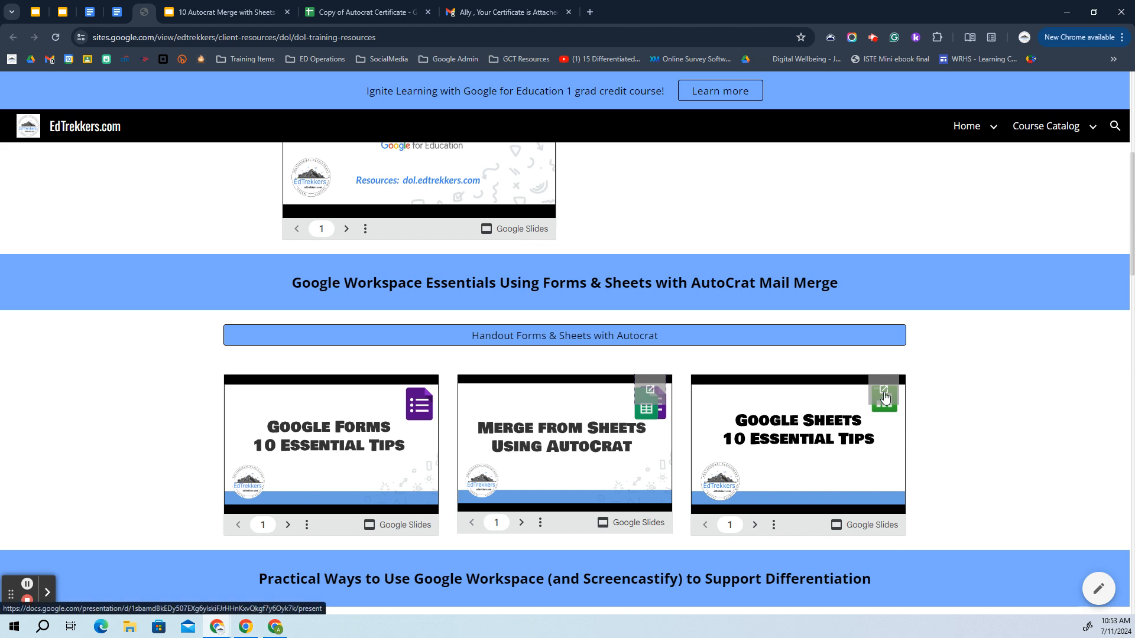
left_click(117, 11)
Scroll the handout back up to AutoCrat step 9, 'Add/Remove Job Triggers', at the page 6 break
scroll(677, 301, "down", 8)
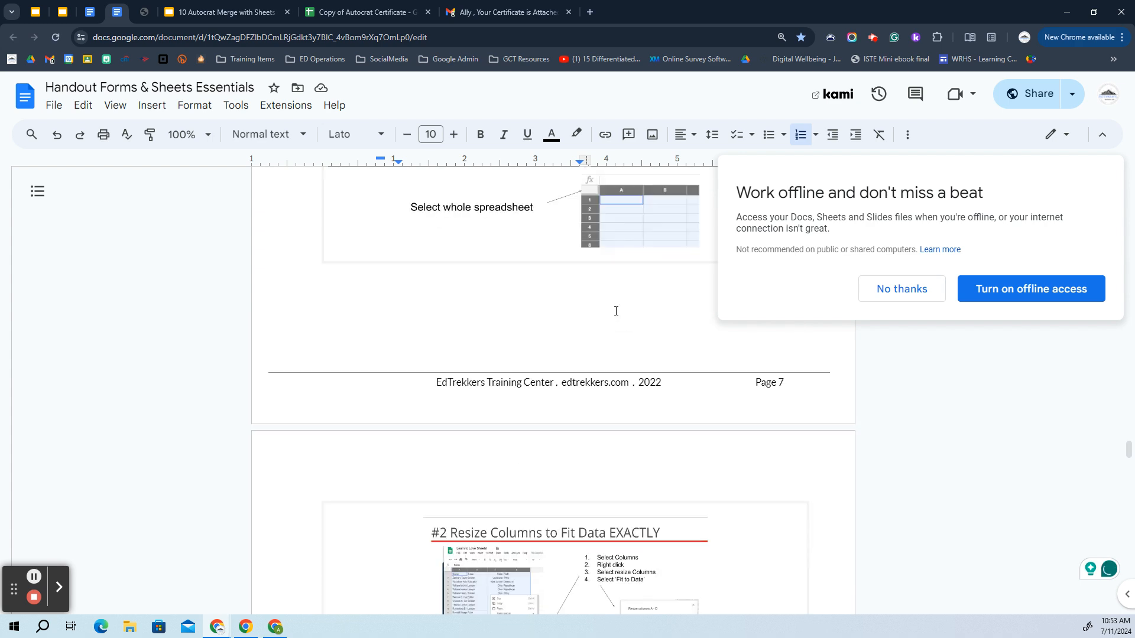
scroll(446, 257, "up", 11)
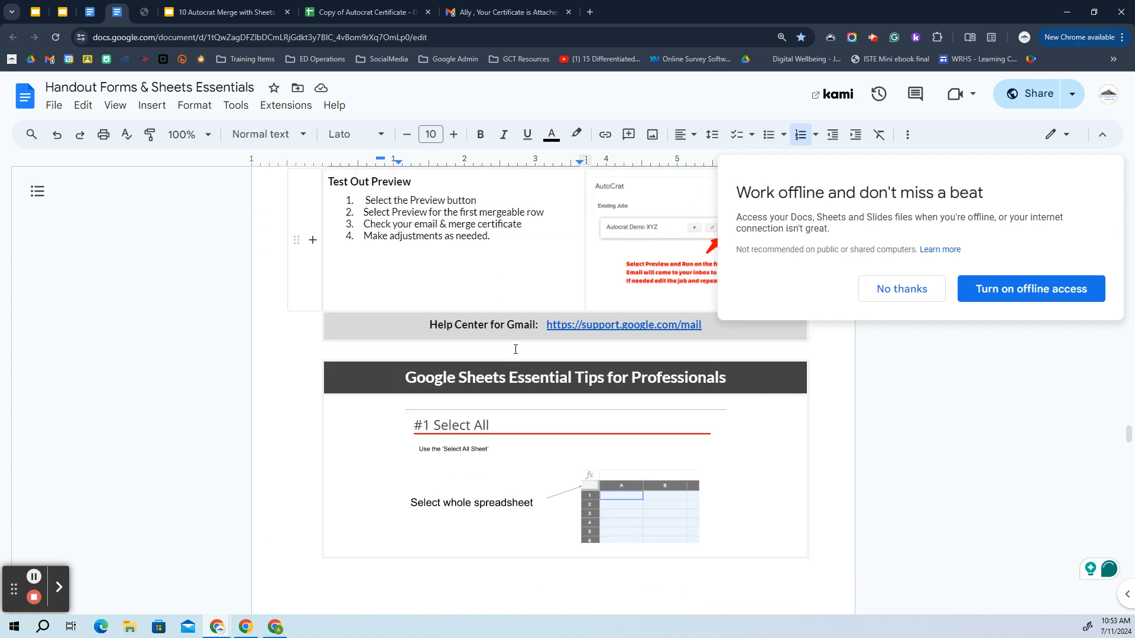
left_click(501, 349)
scroll(498, 342, "down", 13)
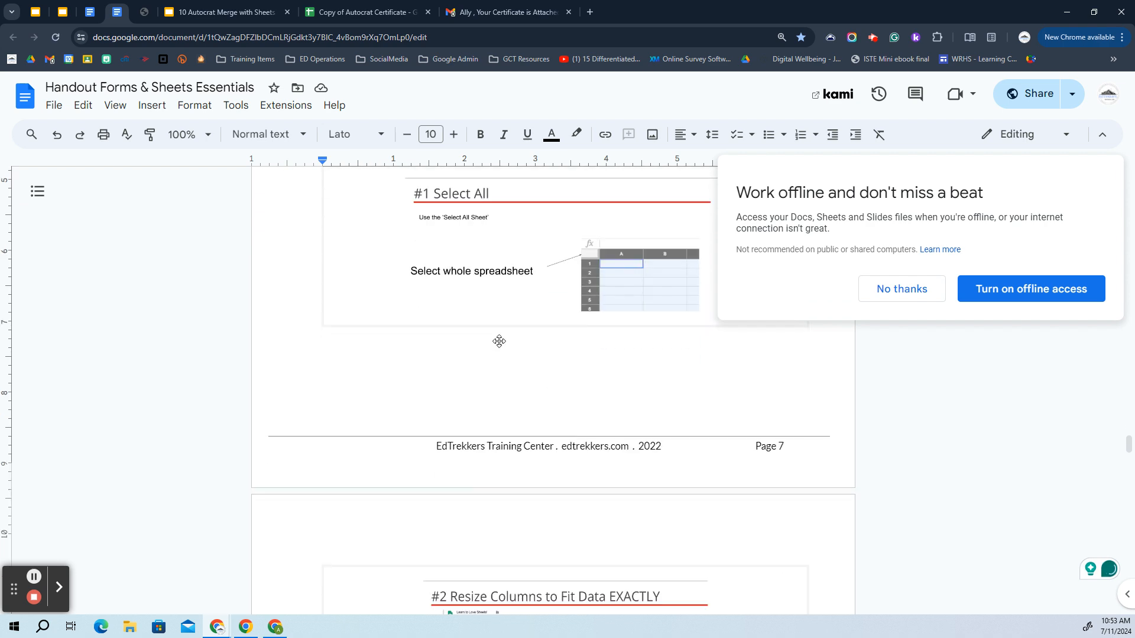
scroll(497, 347, "down", 20)
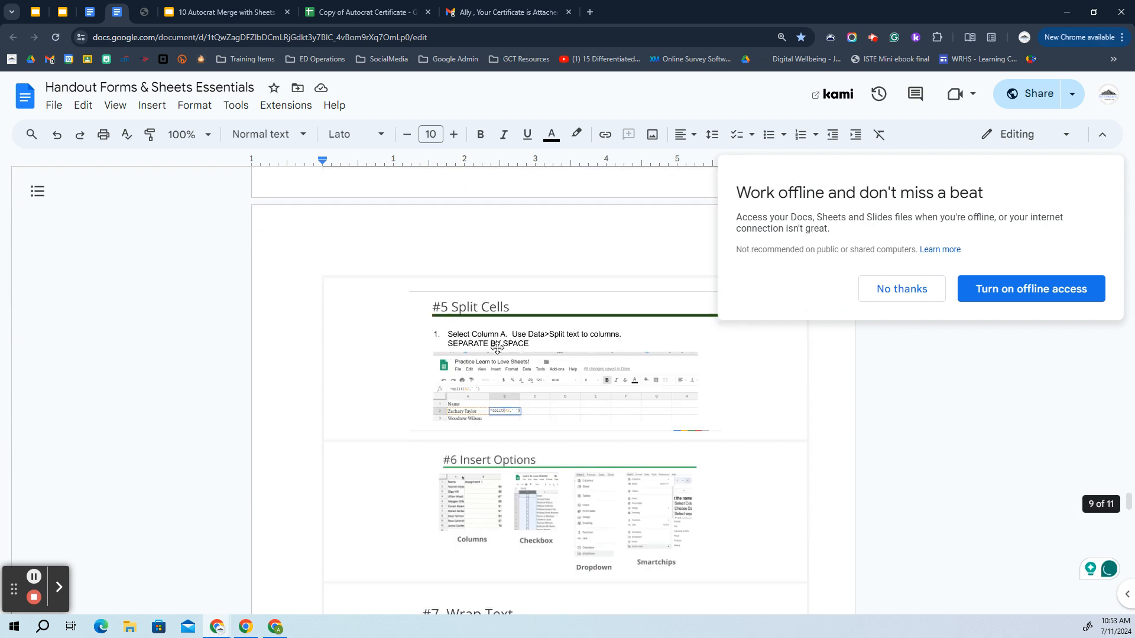
scroll(494, 349, "up", 20)
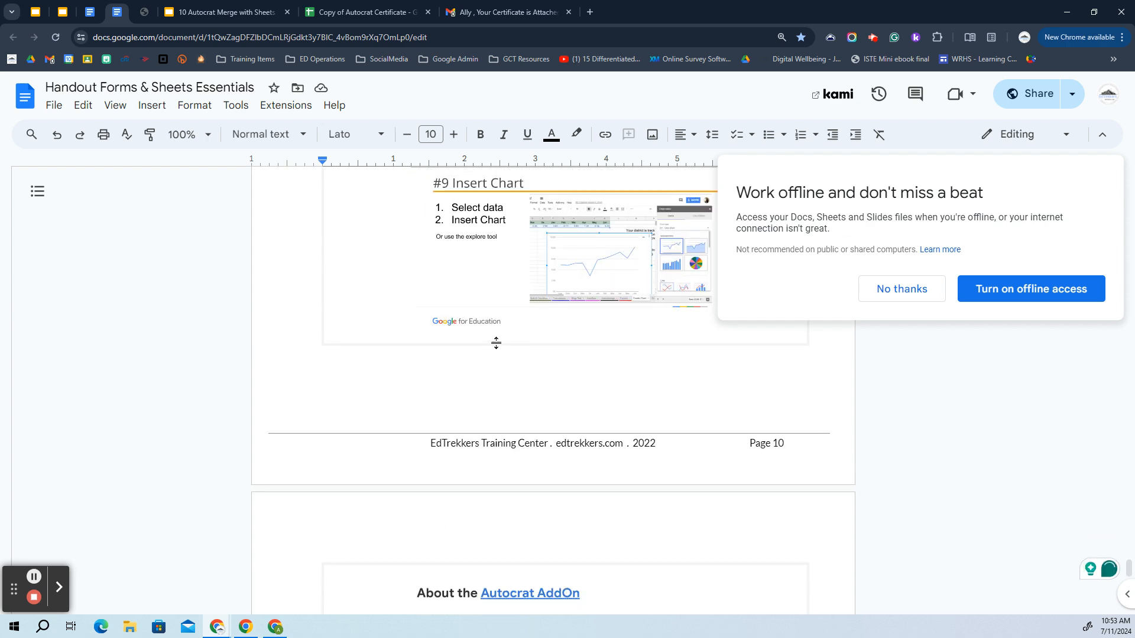
scroll(378, 352, "up", 15)
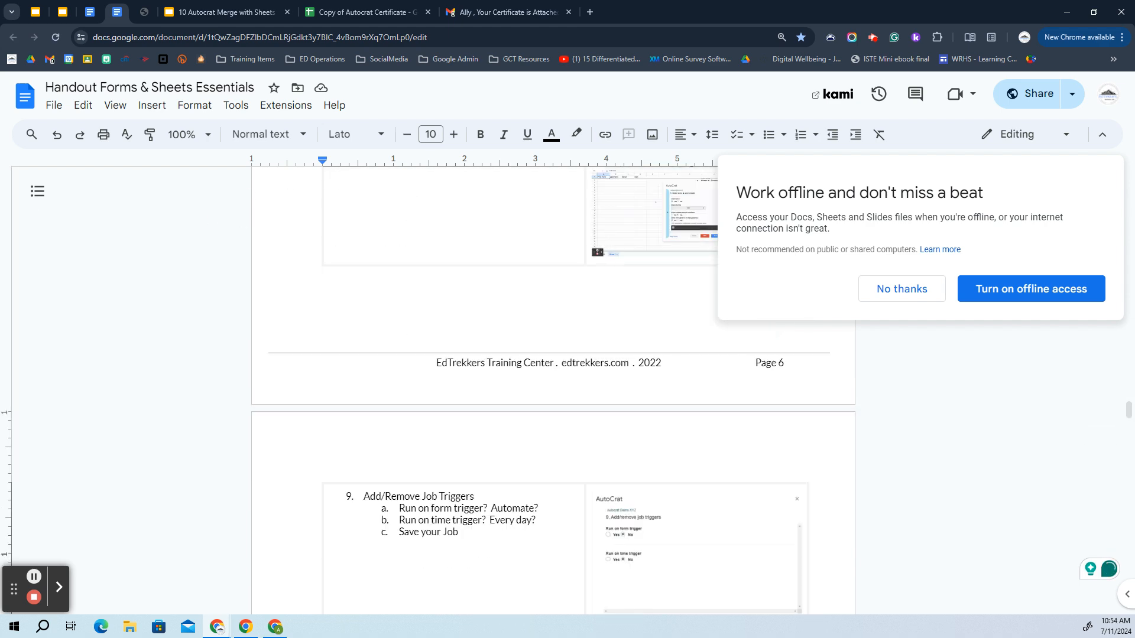
left_click(876, 42)
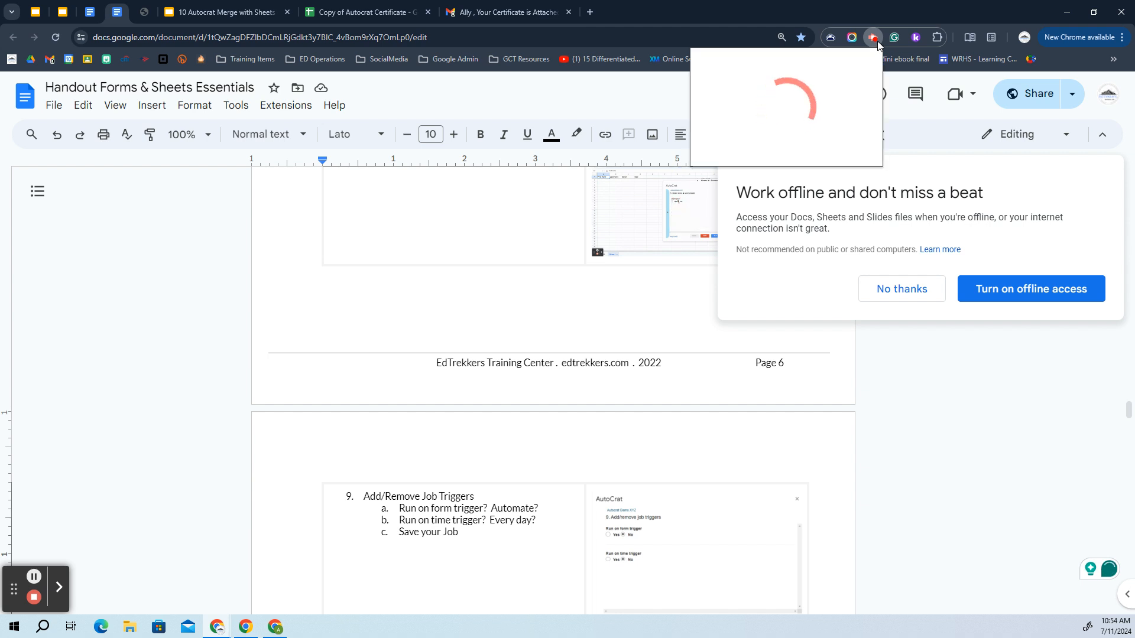